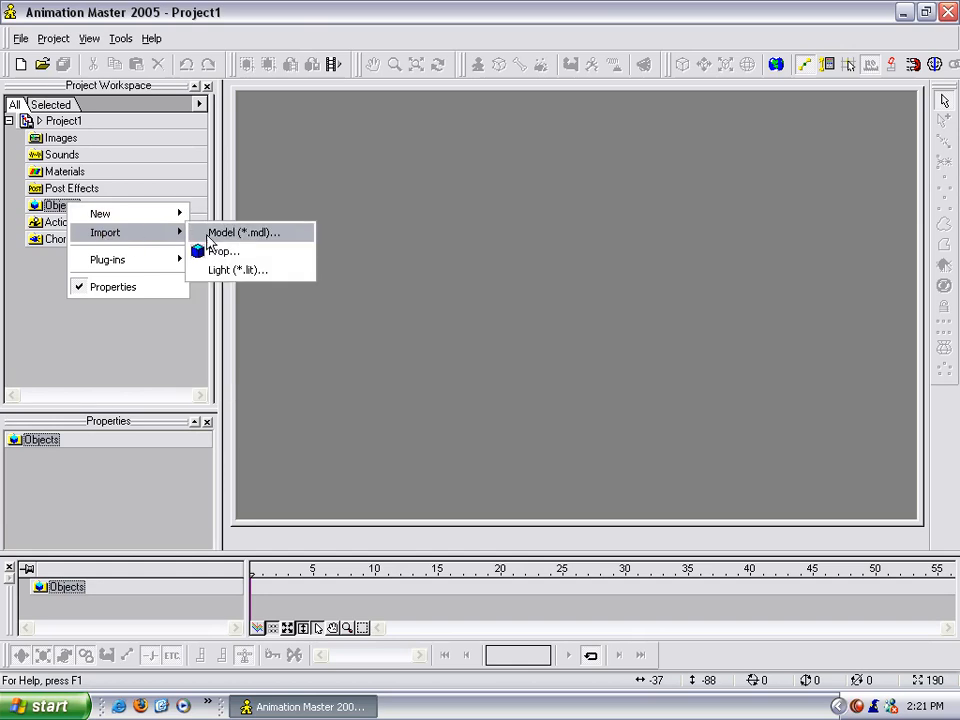
Import the Will_01.mdl model into the project's objects.
click(327, 332)
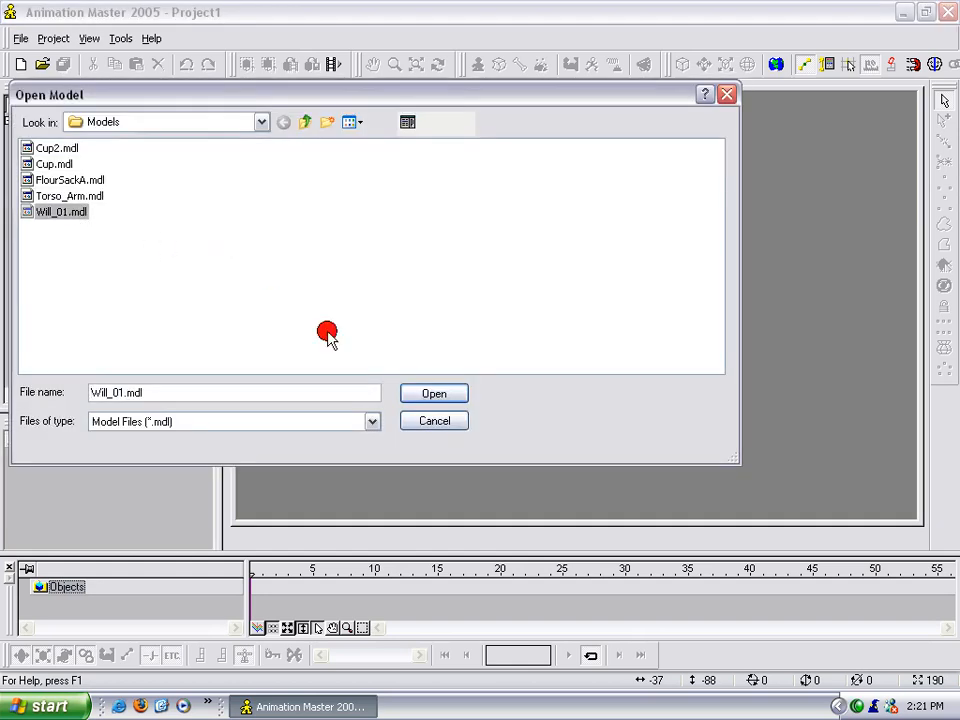
click(432, 393)
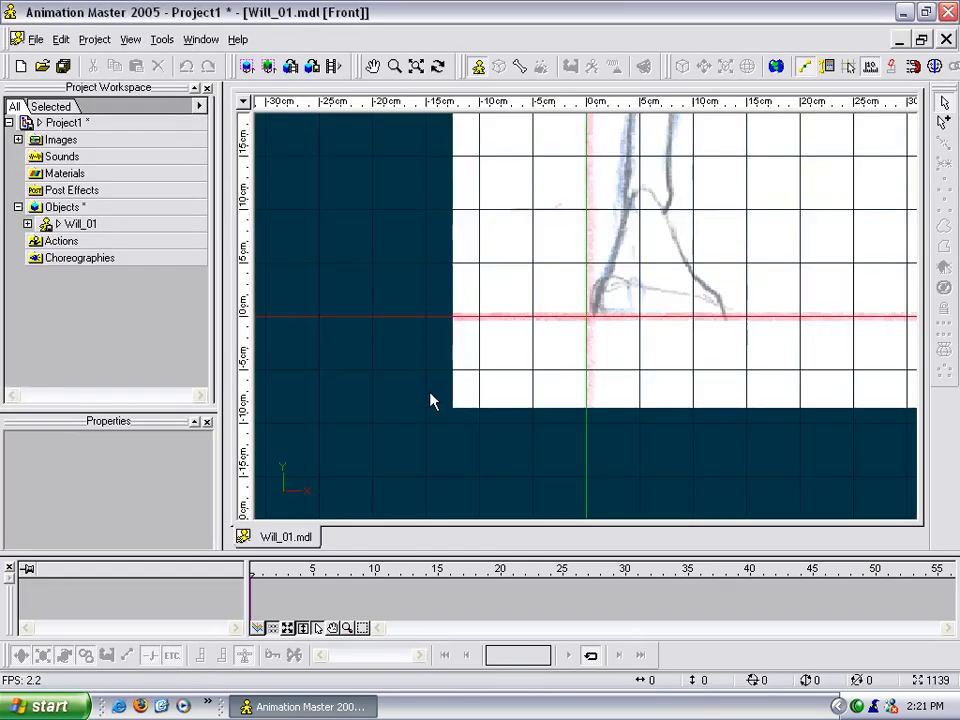
scroll(568, 347, down, 8)
middle_drag(561, 339, 538, 444)
scroll(545, 420, down, 2)
middle_drag(551, 392, 542, 375)
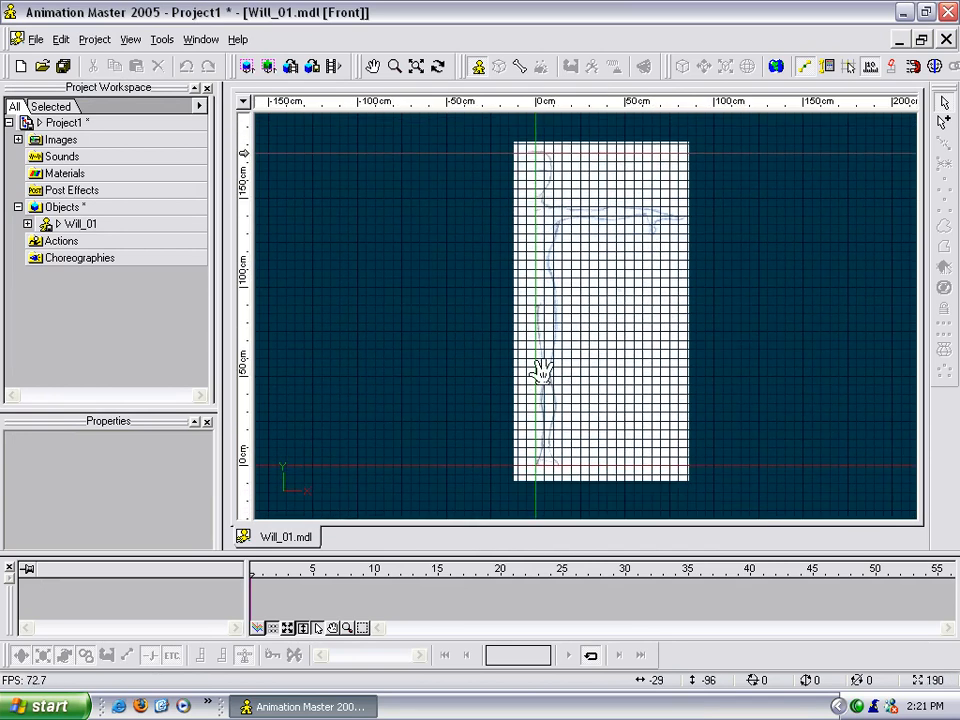
Try 75% transparency on the Front rotoscope of Will_01 and settle on 65%.
click(28, 224)
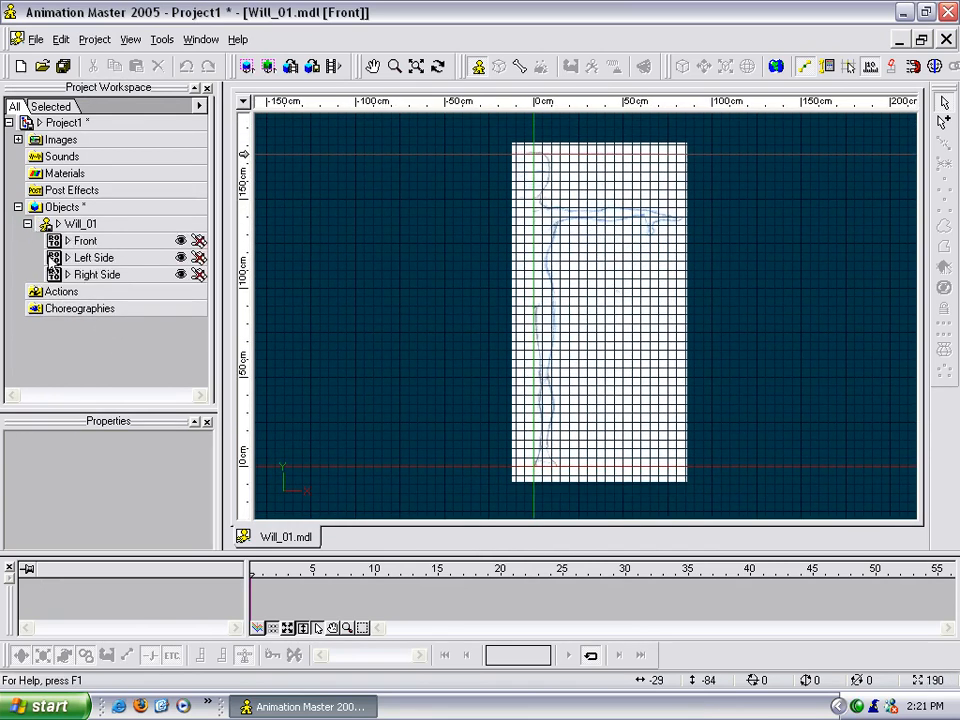
click(85, 241)
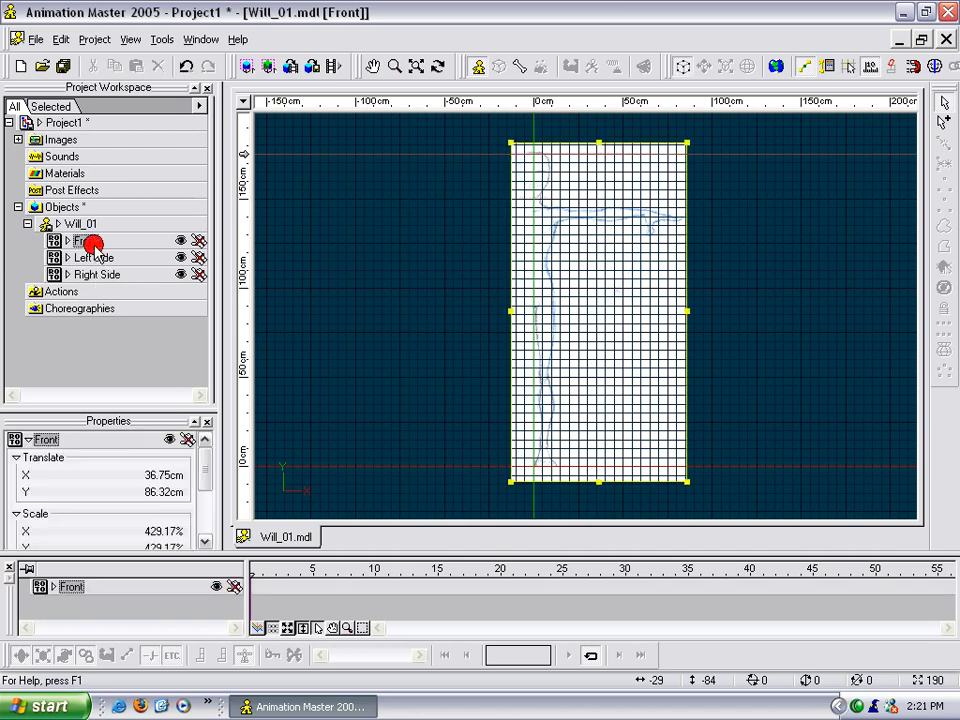
drag(205, 457, 206, 512)
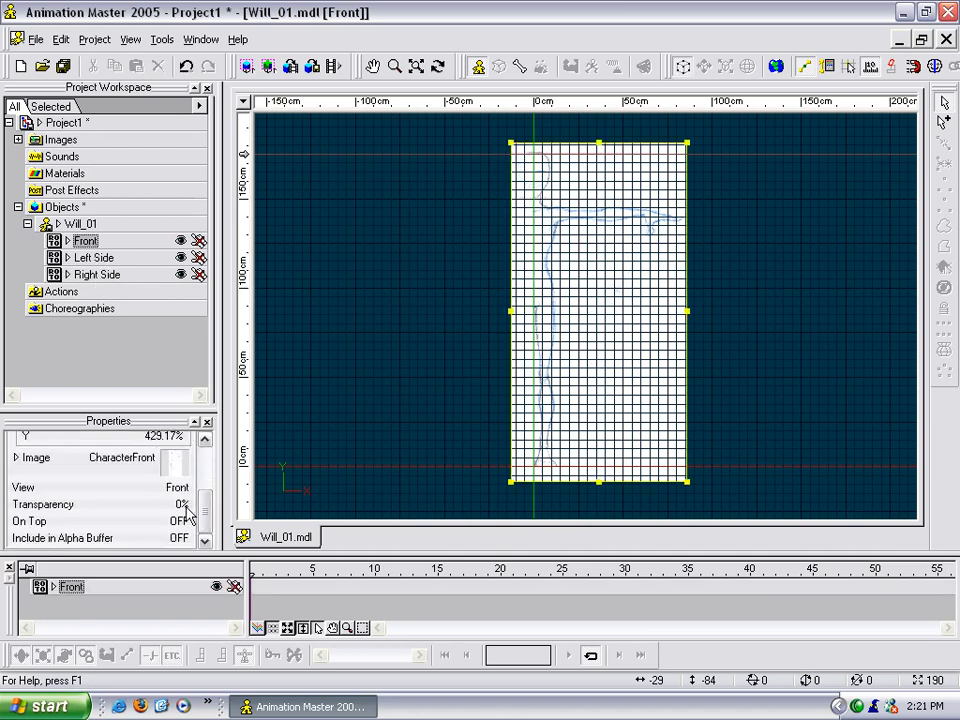
click(175, 504)
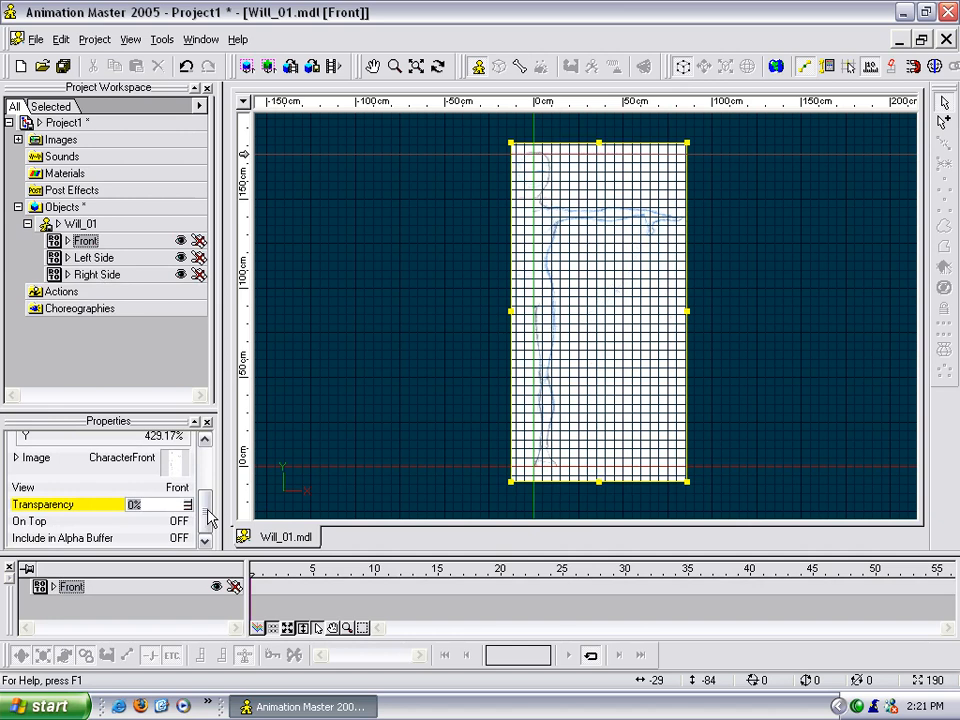
text(75)
key(Return)
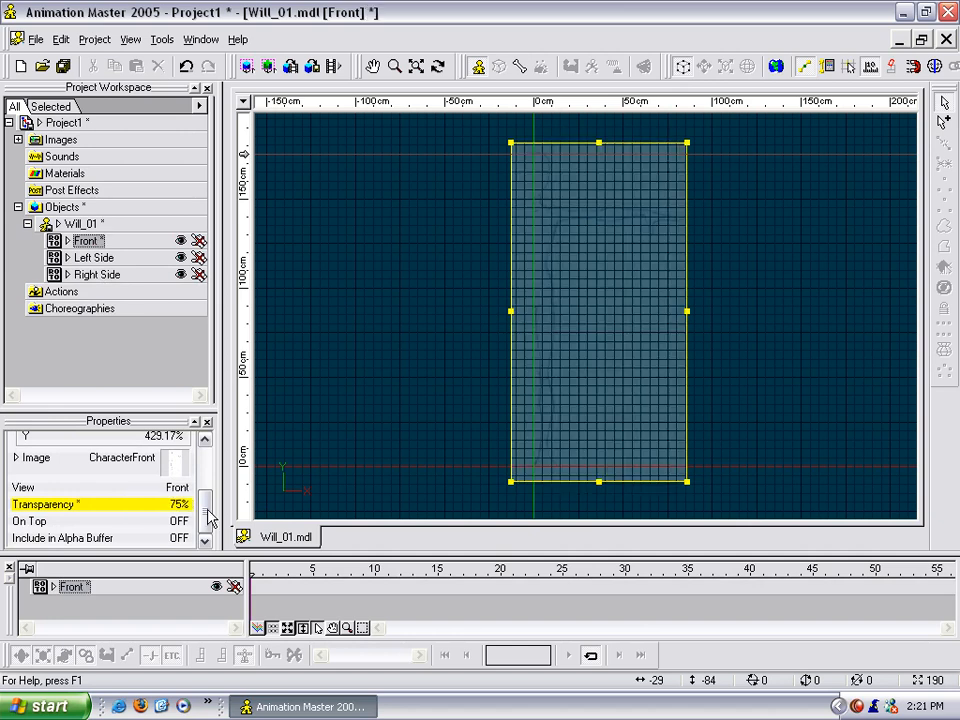
click(172, 505)
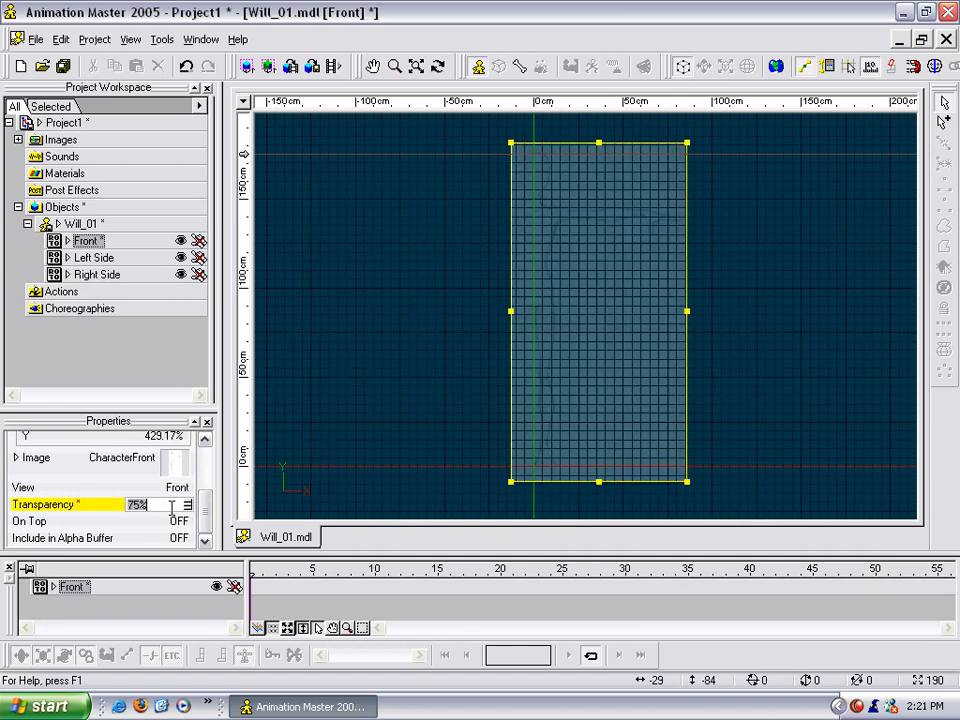
text(65)
key(Return)
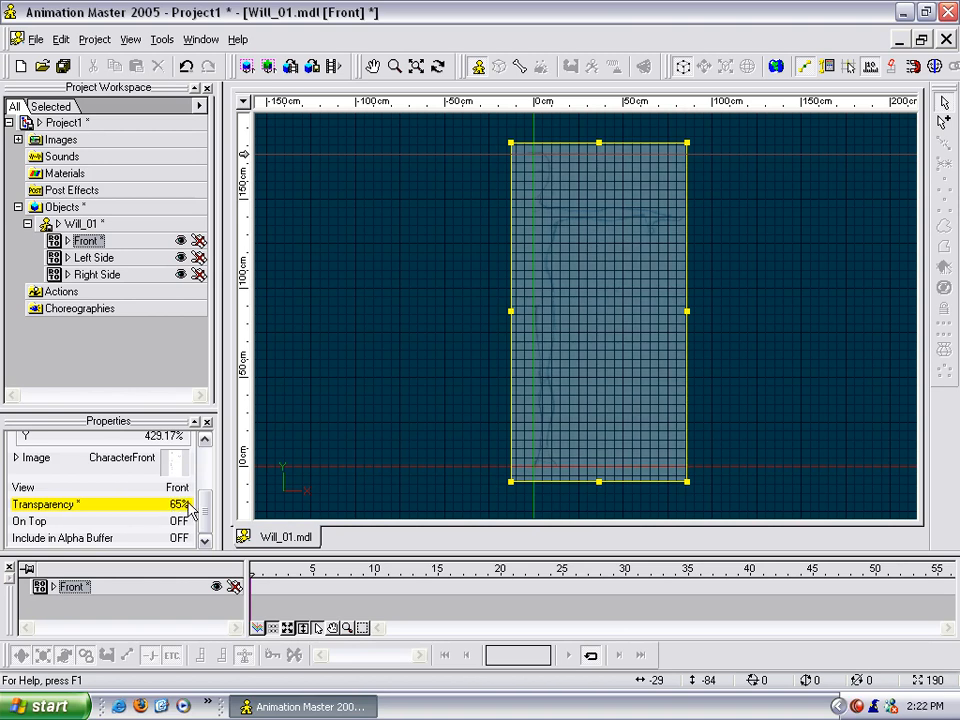
Set the transparency of both the Left Side and Right Side rotoscopes to 65%.
click(90, 257)
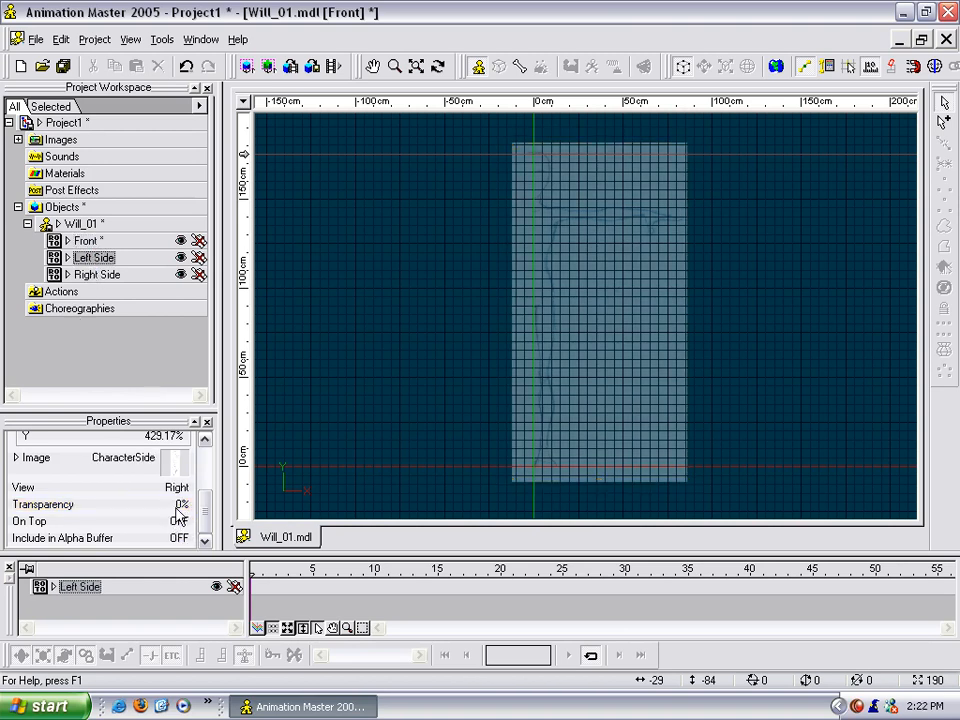
click(180, 504)
text(65)
key(Return)
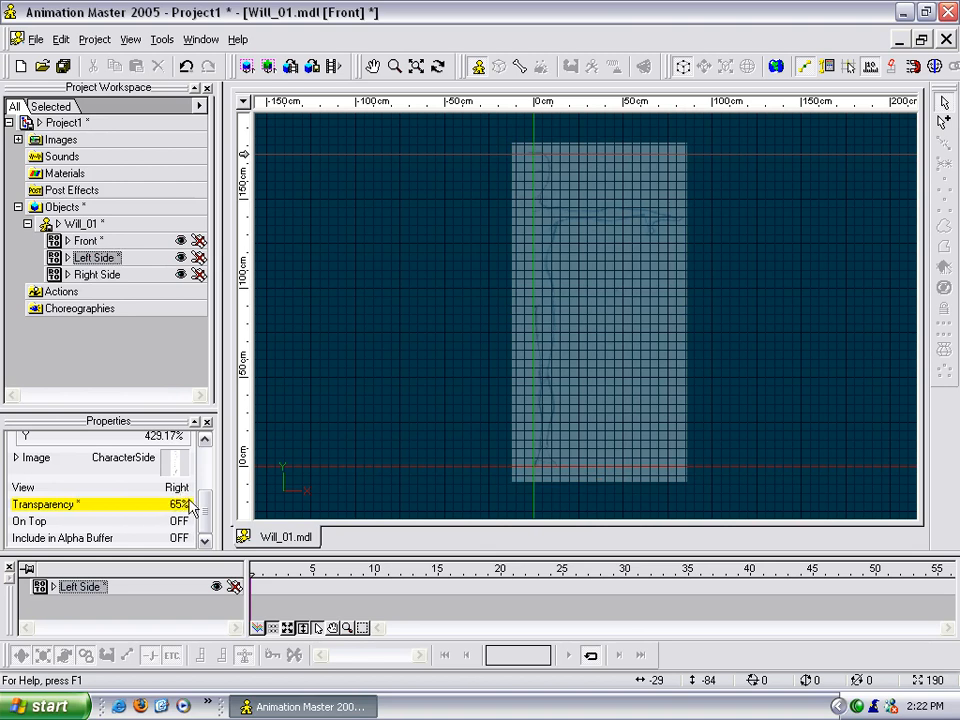
click(120, 274)
click(180, 505)
key(Return)
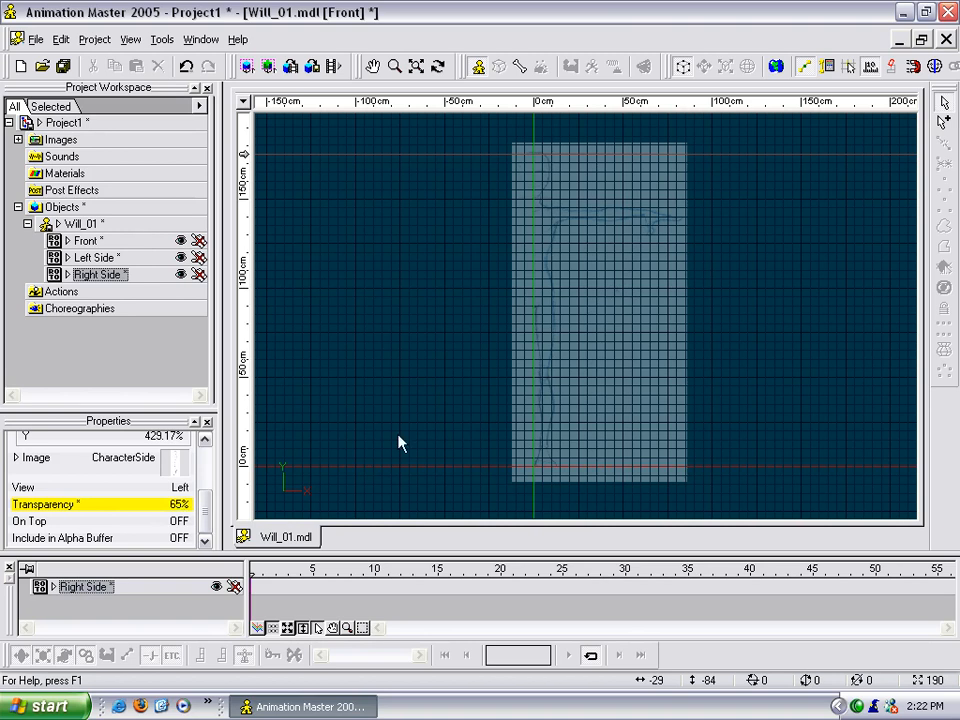
Alternate between the left and right views to examine the side rotoscopes, finishing in the right view on the head and upper torso.
click(440, 303)
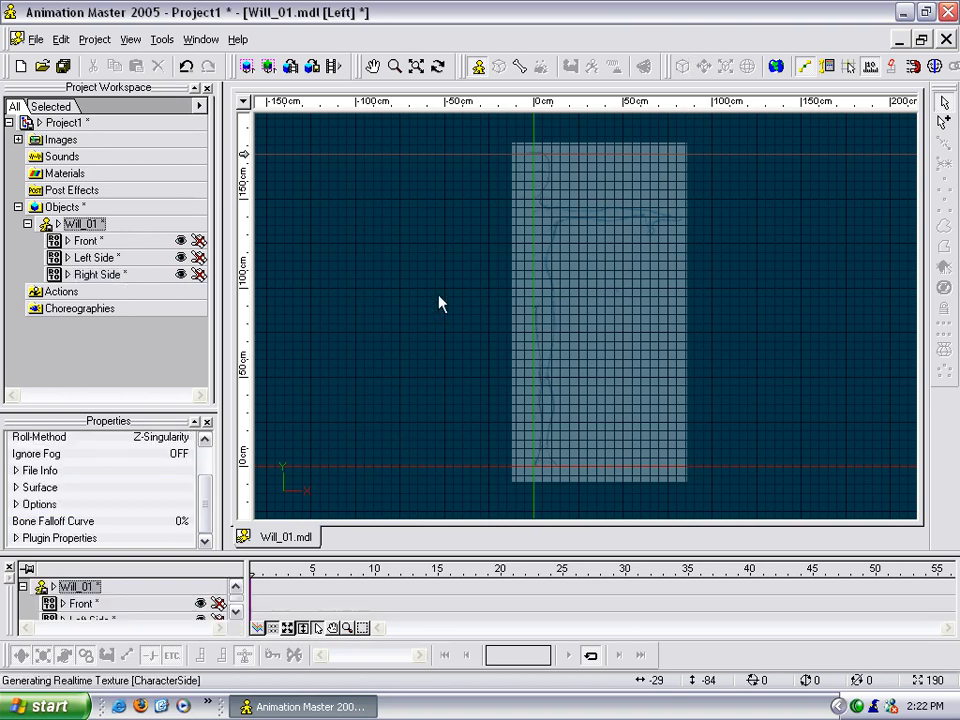
key(3)
key(4)
key(3)
key(4)
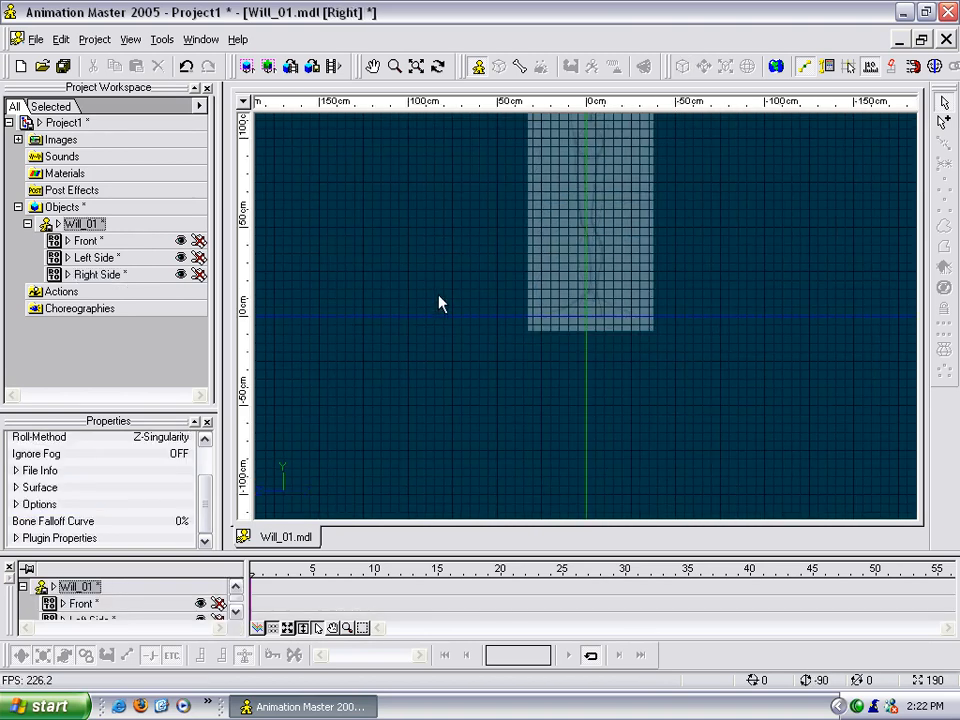
right_drag(476, 223, 454, 384)
scroll(454, 390, down, 1)
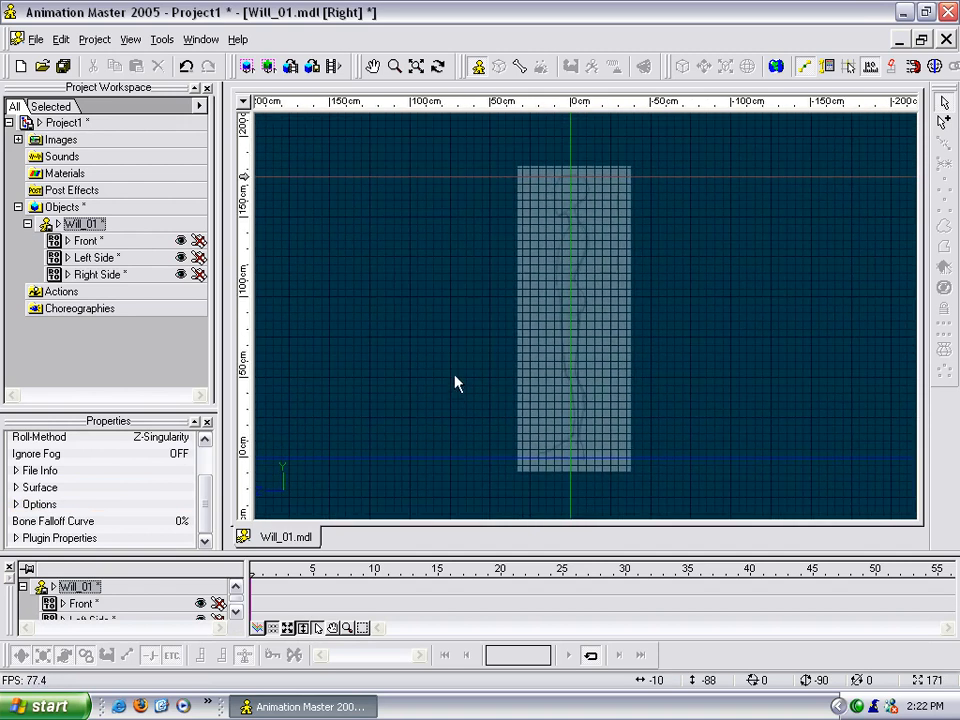
key(3)
key(4)
key(3)
key(4)
scroll(576, 324, up, 5)
right_drag(572, 317, 636, 362)
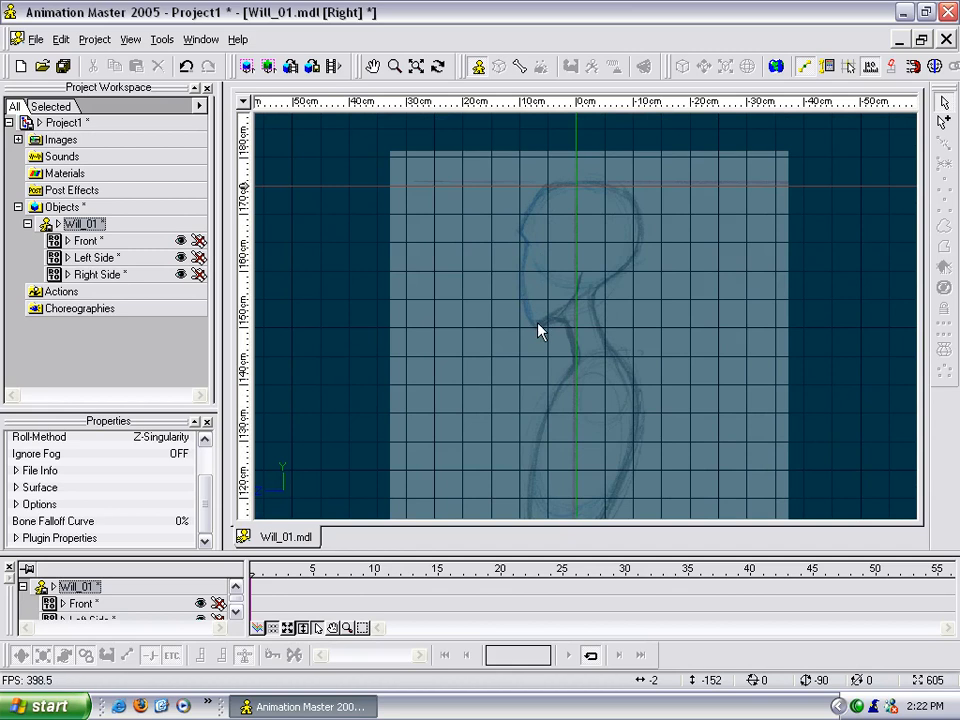
Customize the appearance settings by changing the color of the Objects item to light gray.
click(161, 39)
click(190, 77)
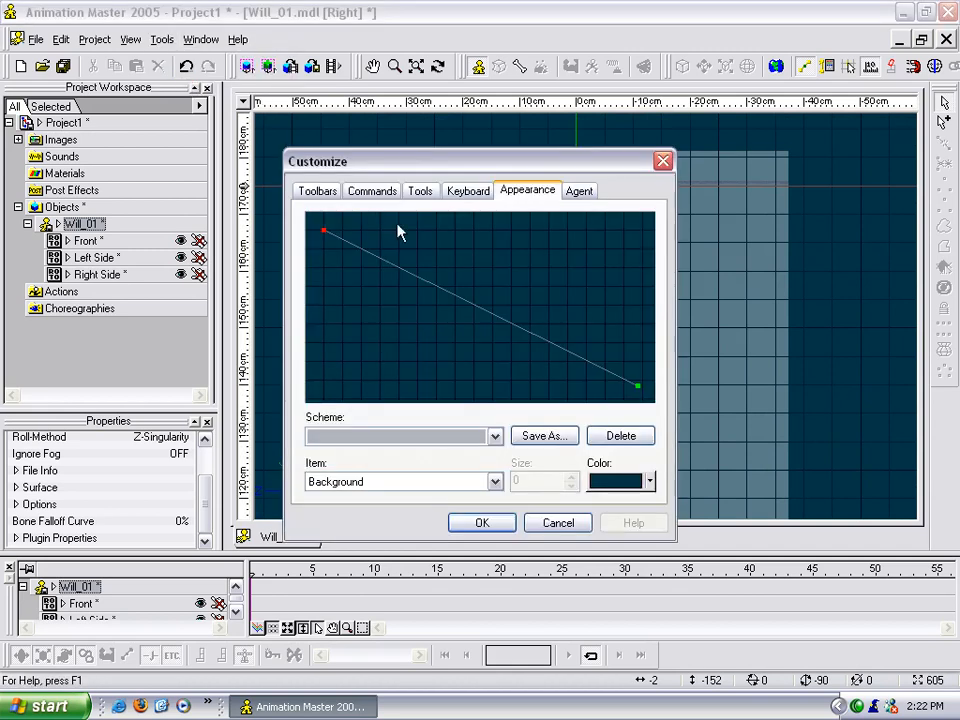
click(494, 481)
click(493, 548)
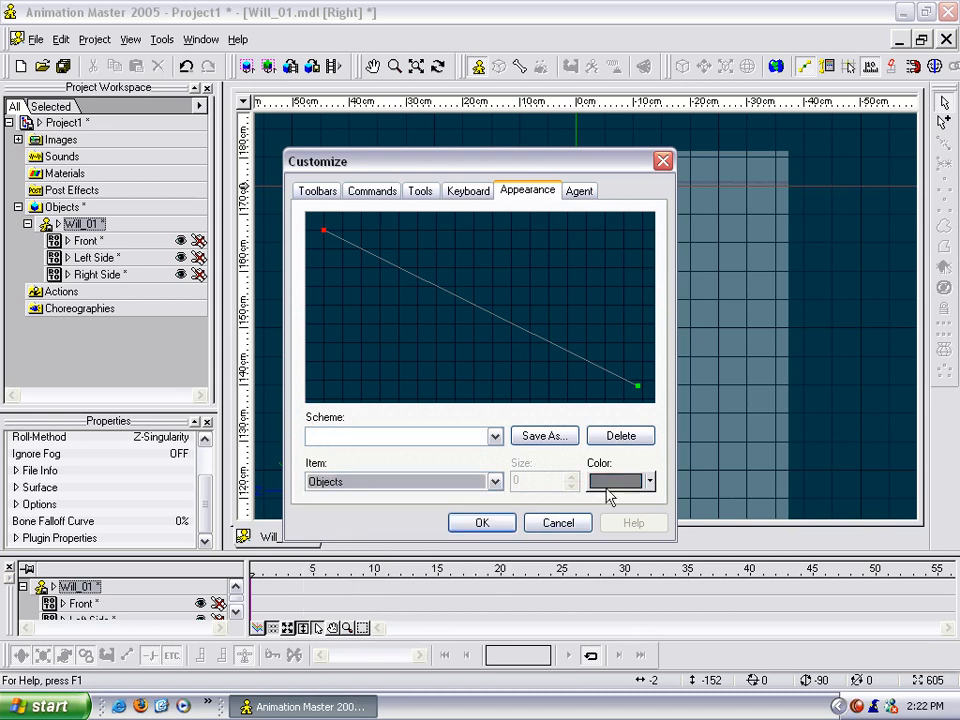
click(616, 481)
click(630, 539)
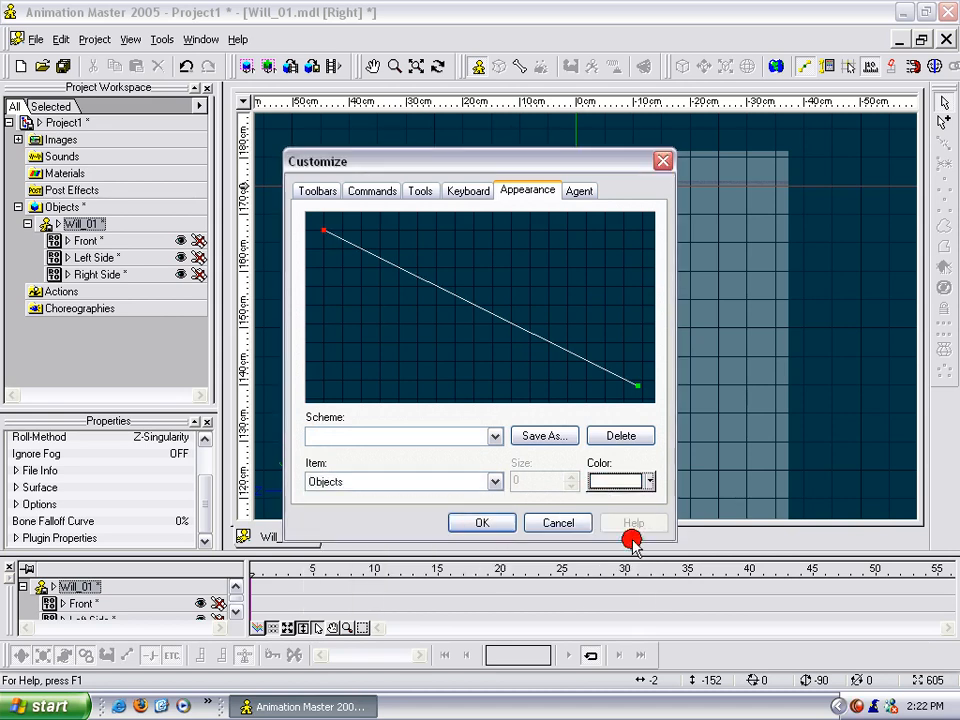
click(637, 484)
click(643, 521)
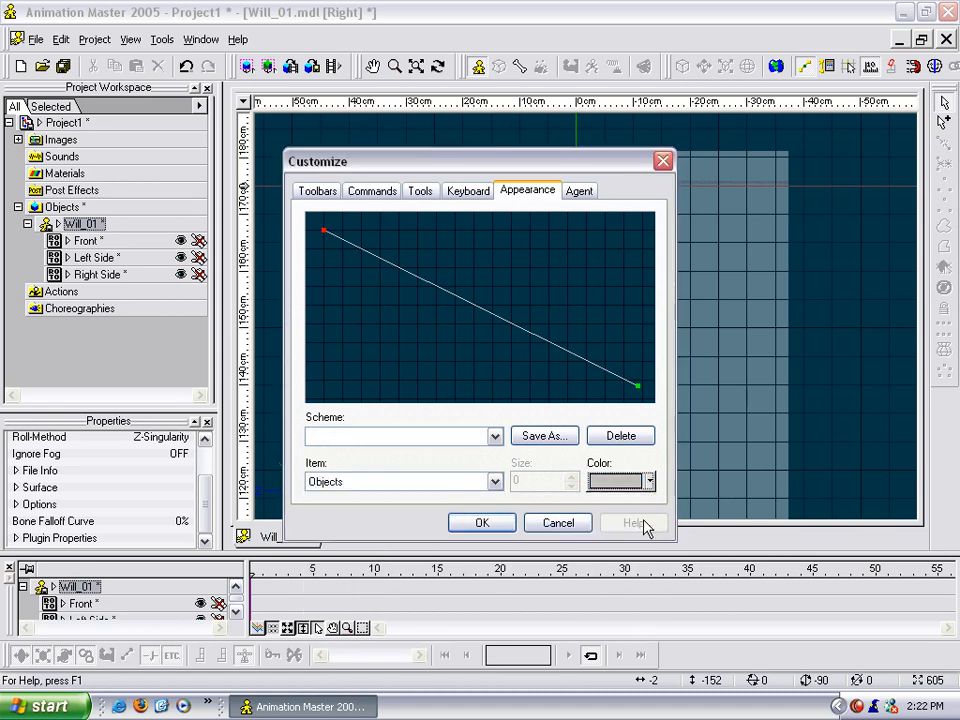
click(500, 524)
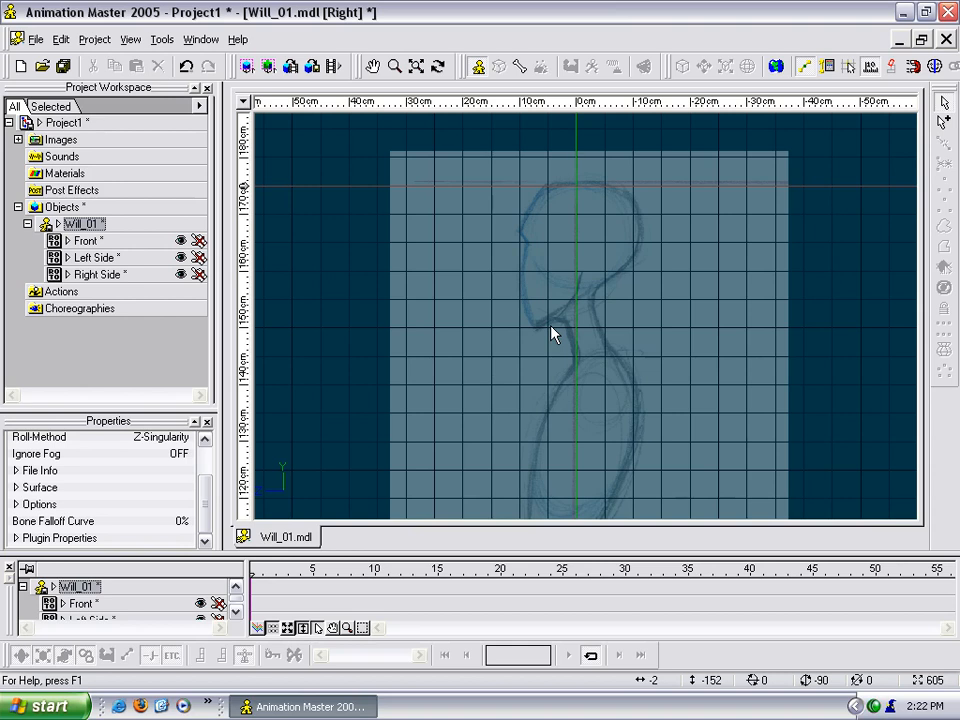
Trace the front of the torso in the right view with a spline from the neck base over the chest and belly to the crotch.
drag(598, 396, 622, 287)
scroll(611, 302, down, 2)
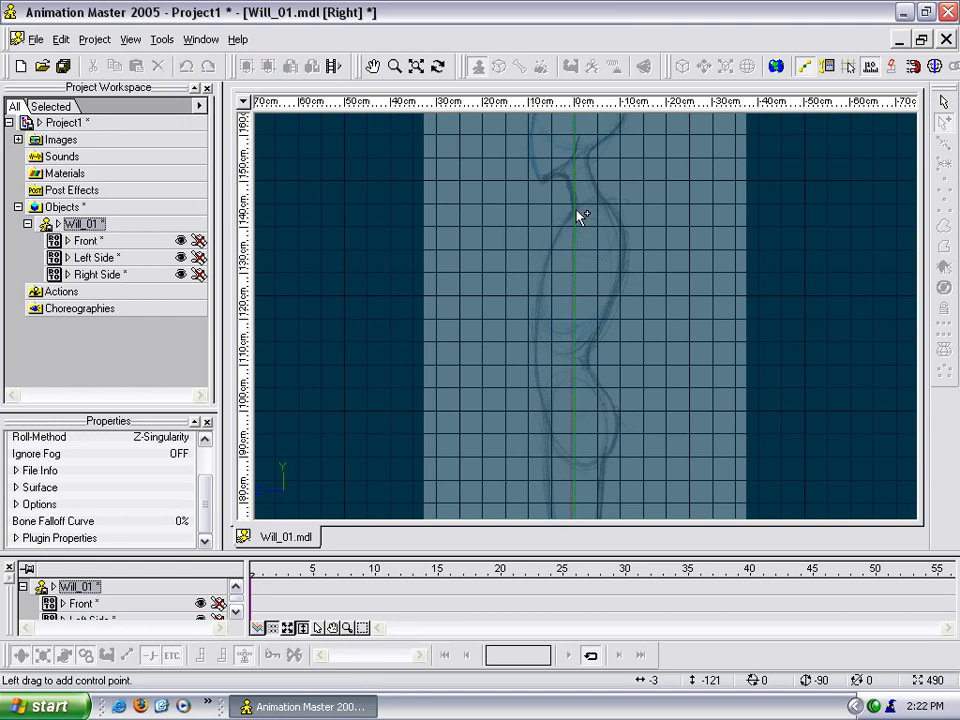
drag(575, 212, 558, 249)
click(541, 294)
click(535, 350)
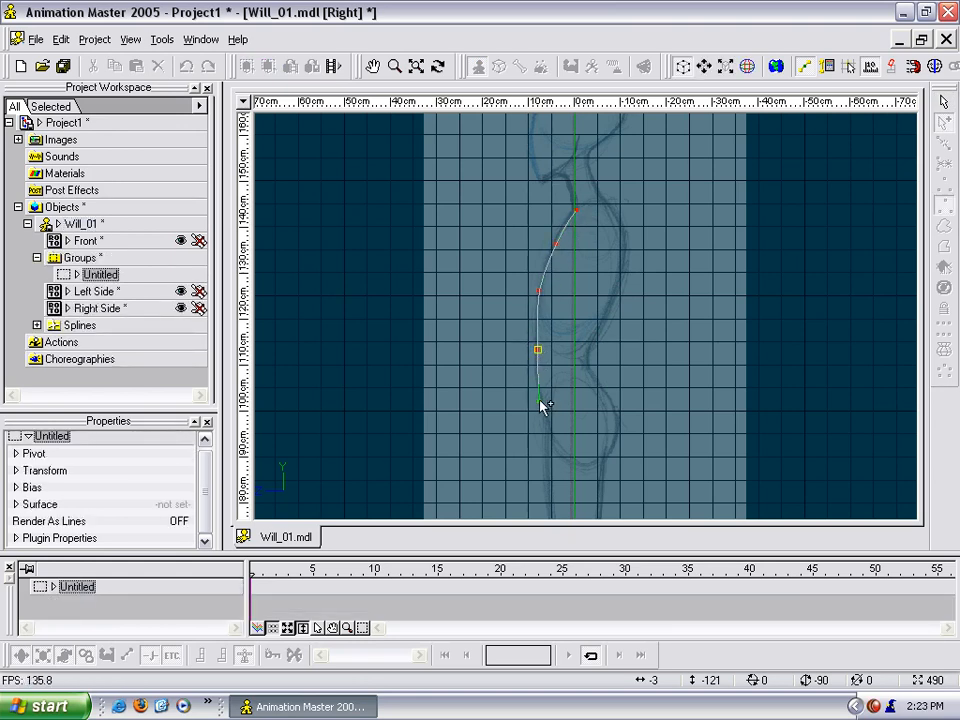
click(541, 402)
click(554, 439)
click(578, 462)
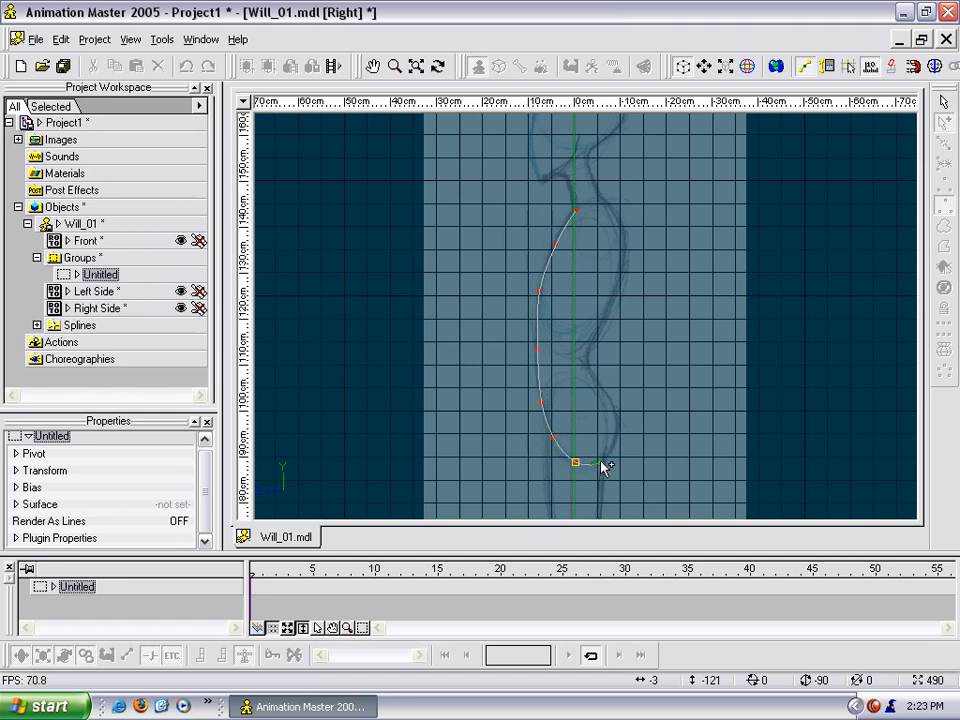
Continue the spline around the buttocks, through the small of the back and up to the back of the neck, and finish it there.
click(595, 466)
click(617, 437)
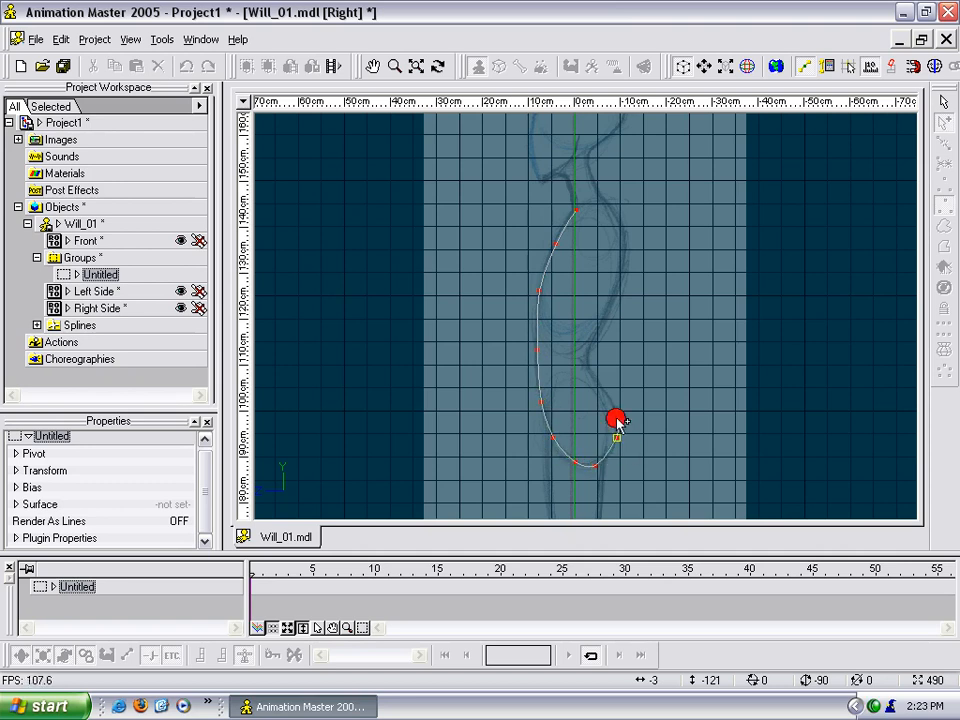
click(615, 406)
click(593, 371)
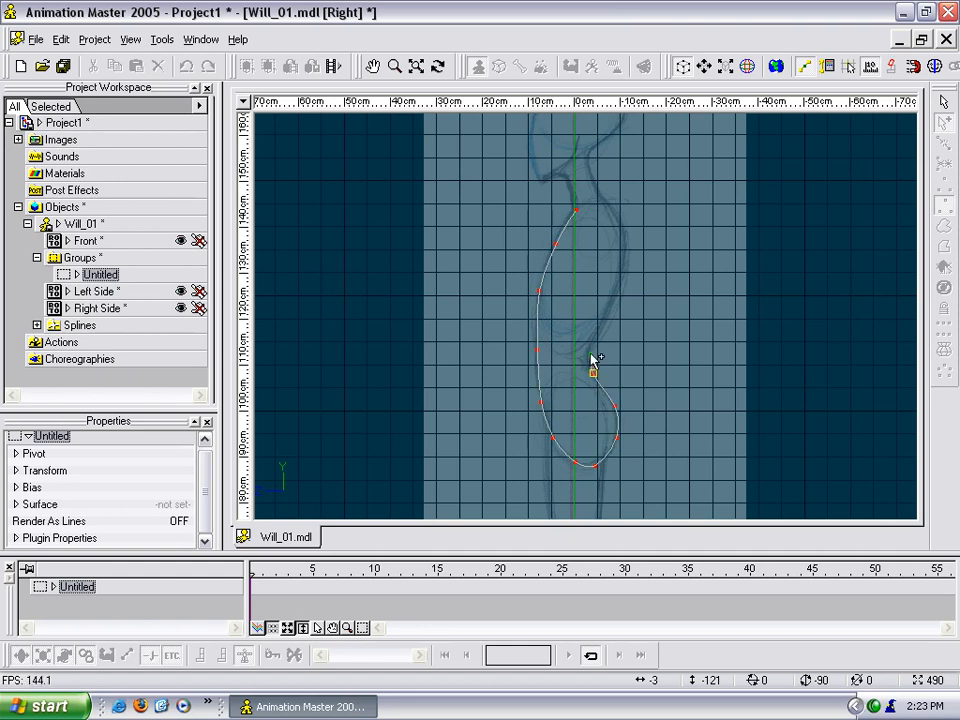
click(588, 351)
click(609, 314)
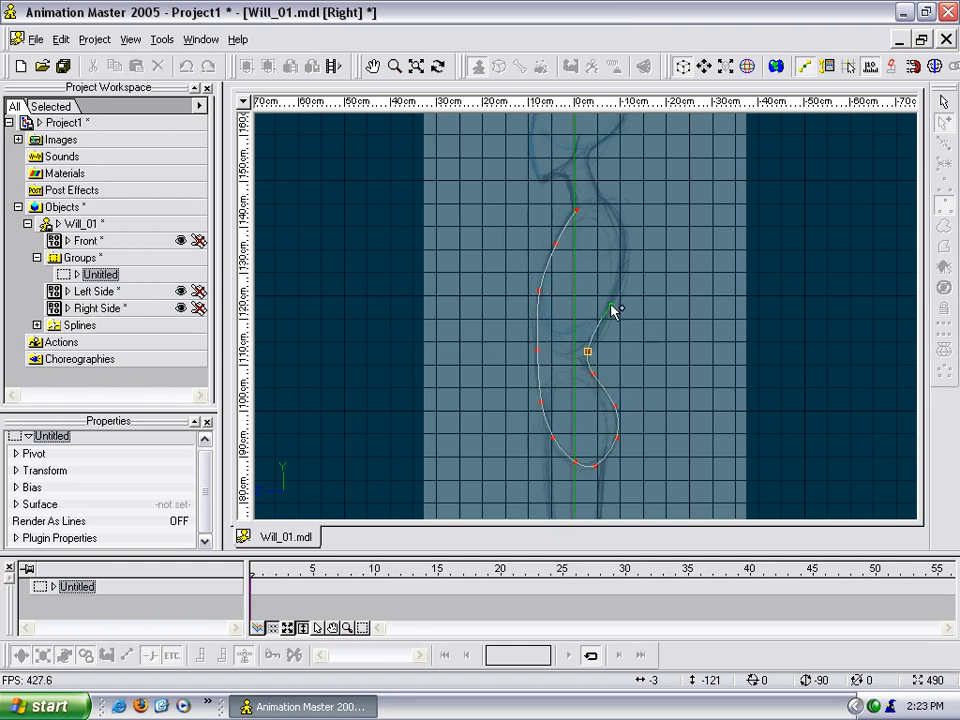
click(622, 266)
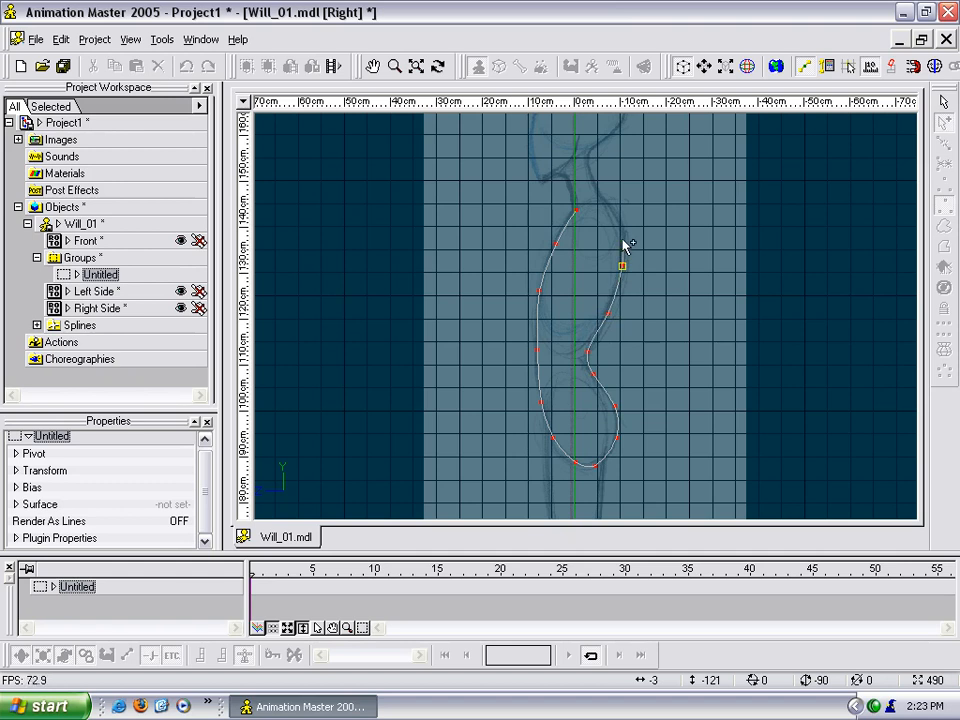
click(623, 230)
click(610, 203)
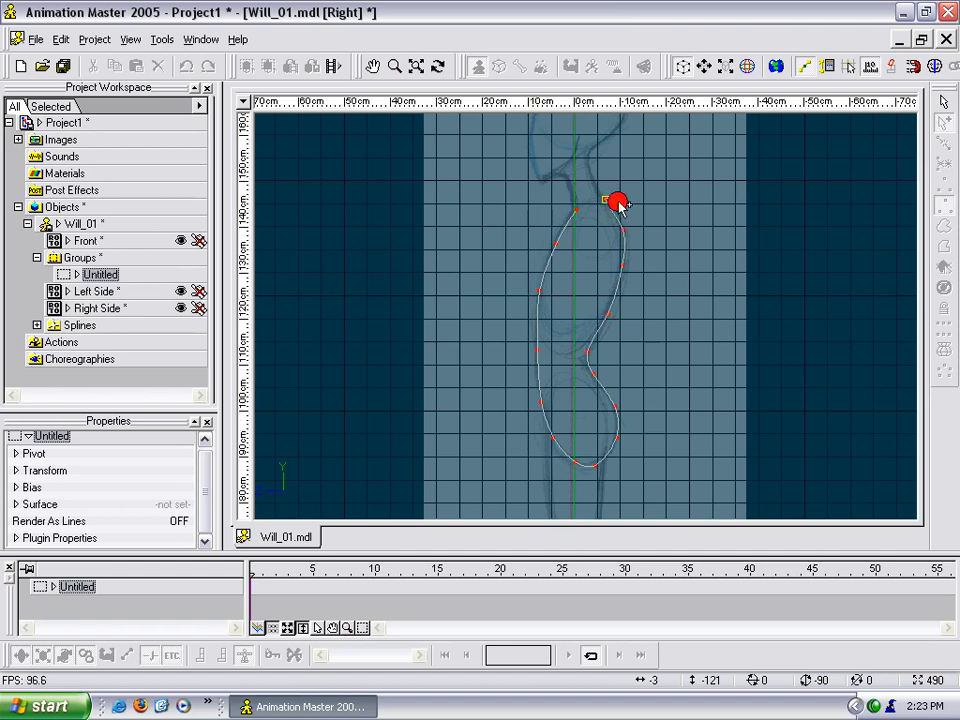
key(Escape)
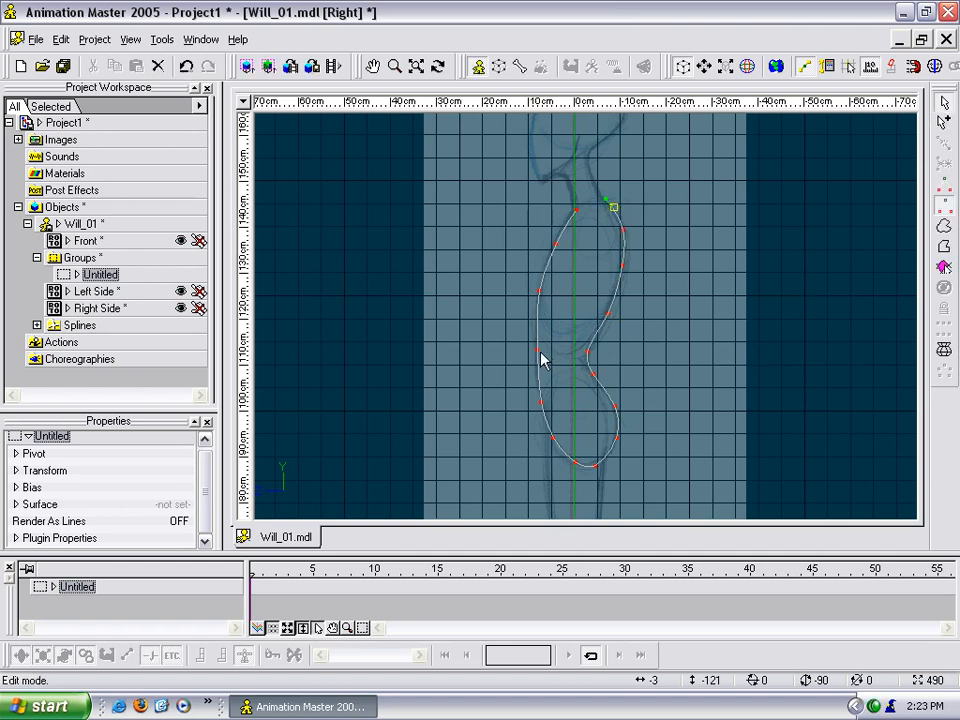
Reposition the torso spline's control points along the belly, lower front and crotch to follow the sketched outline more smoothly.
drag(537, 350, 540, 358)
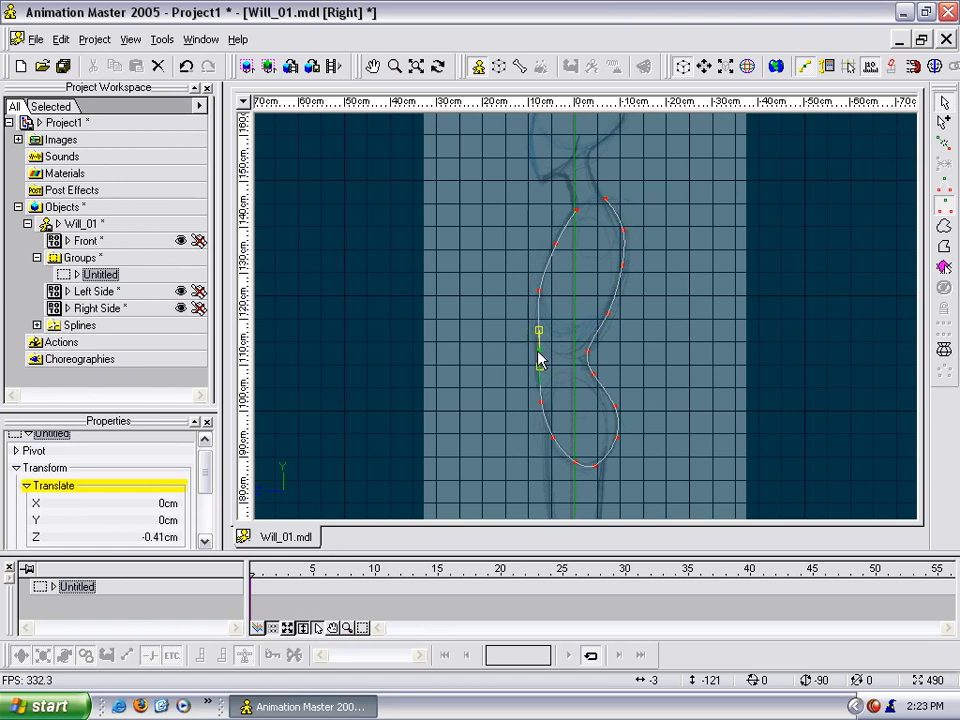
click(645, 336)
drag(575, 461, 601, 462)
drag(553, 438, 542, 399)
click(505, 393)
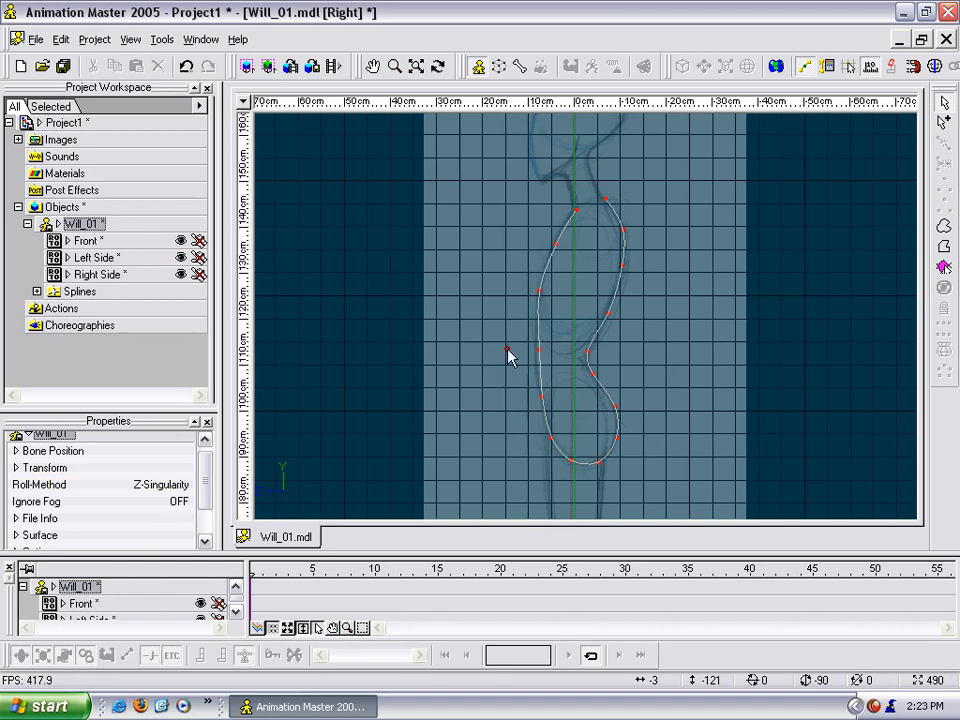
Save the model as a new file named Will_02.mdl in the Models folder.
scroll(507, 351, down, 3)
mouse_move(528, 384)
middle_down()
mouse_move(527, 343)
mouse_move(519, 372)
middle_up()
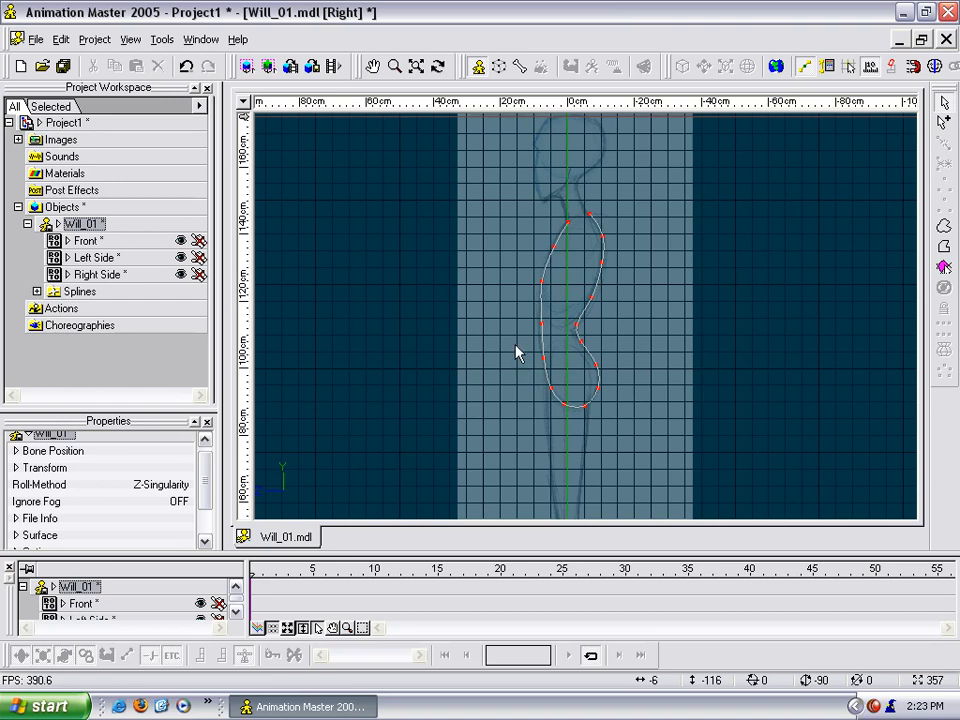
right_click(471, 253)
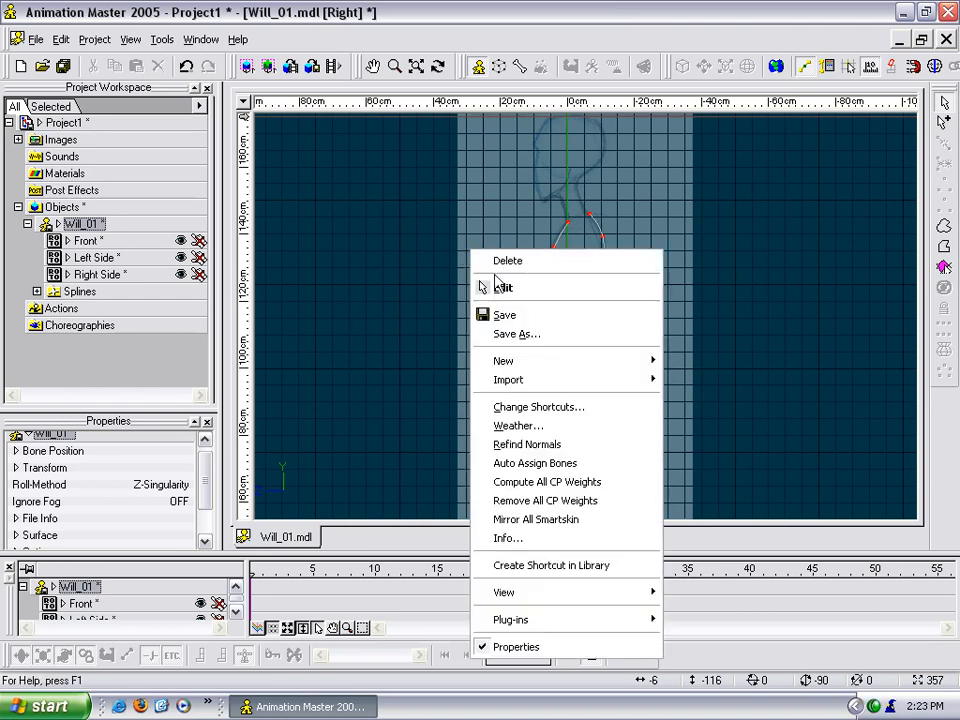
click(510, 335)
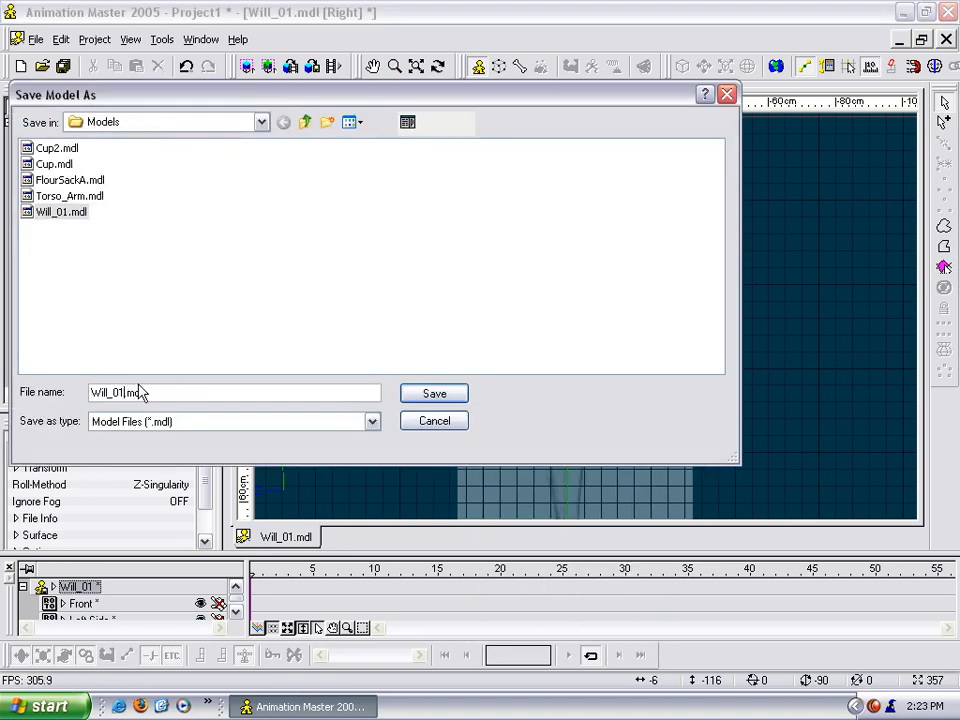
text(2)
key(Return)
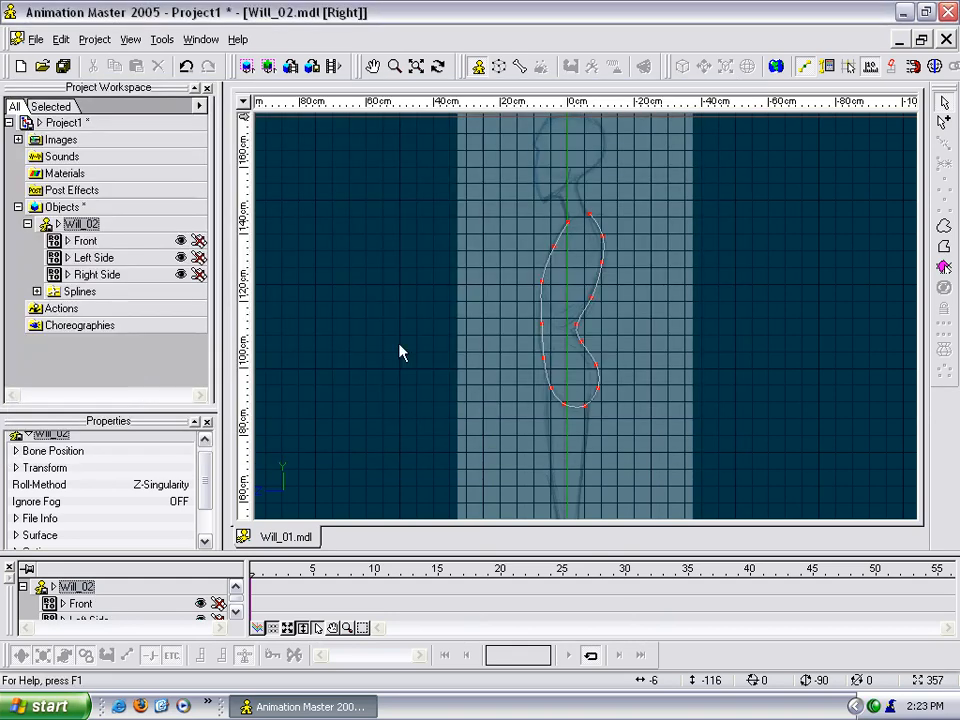
right_click(497, 192)
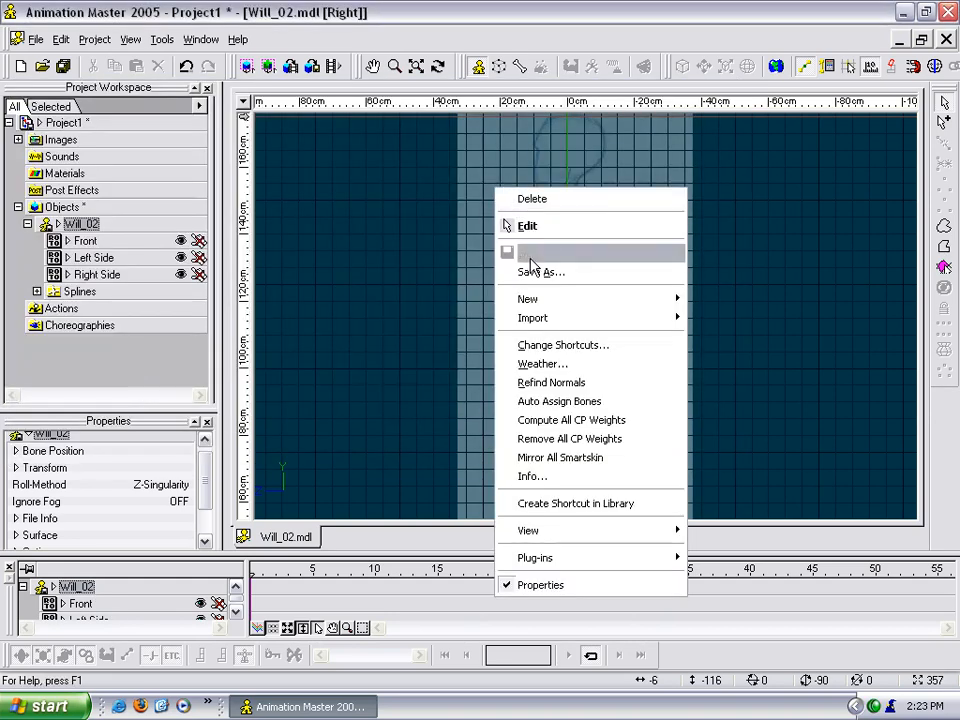
click(528, 252)
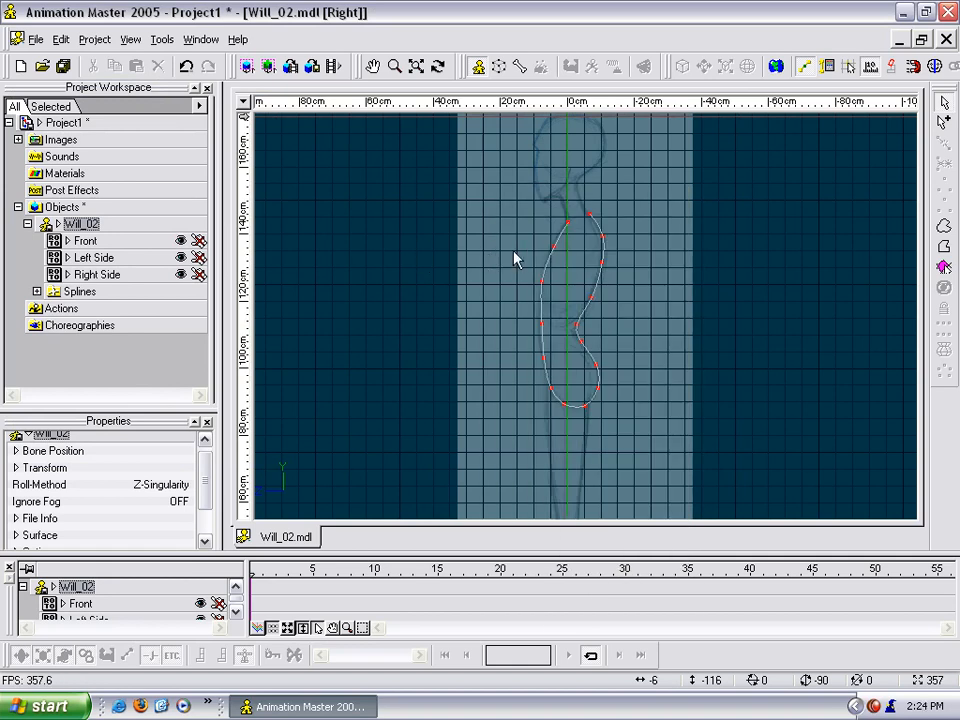
In the front view, start a spline at the base of the neck and trace the shoulder down to the armpit.
key(1)
middle_drag(534, 249, 579, 321)
scroll(552, 300, up, 3)
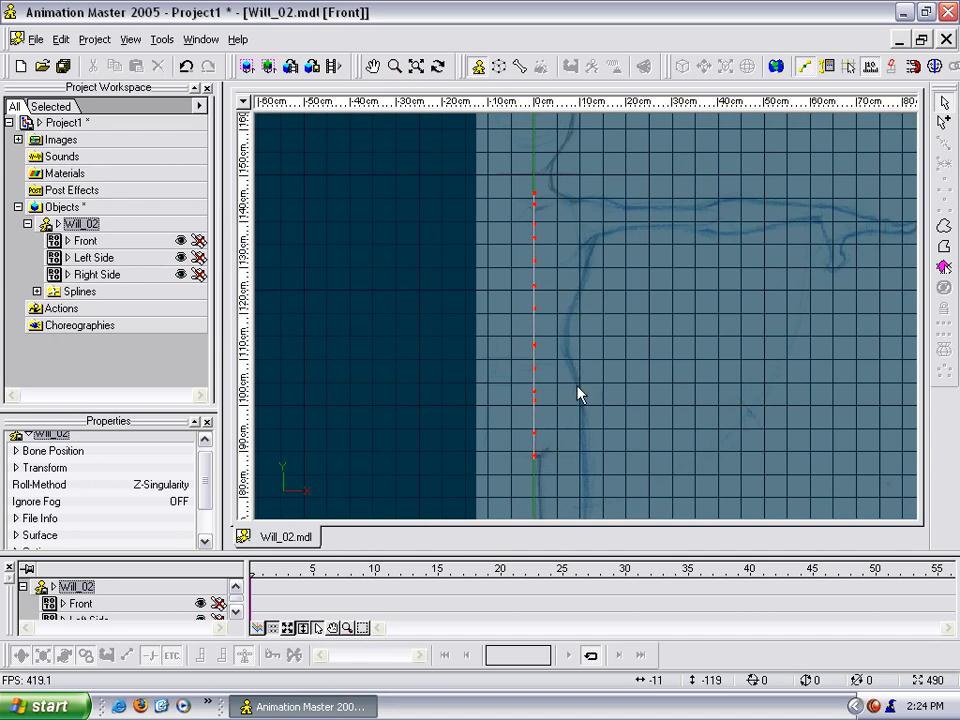
key(a)
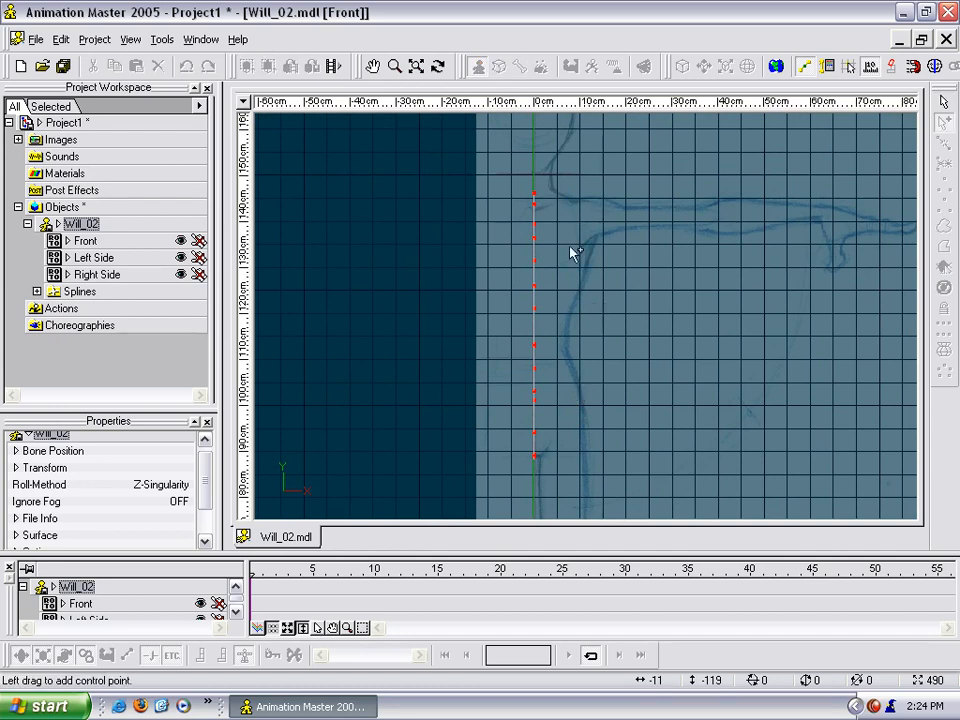
drag(555, 190, 573, 201)
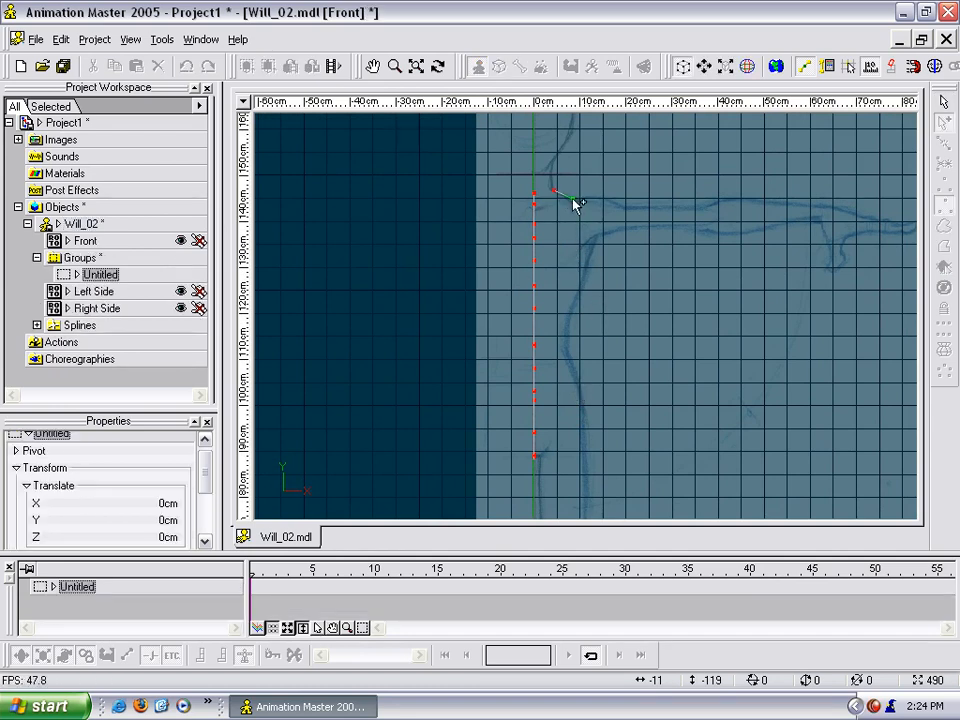
click(589, 215)
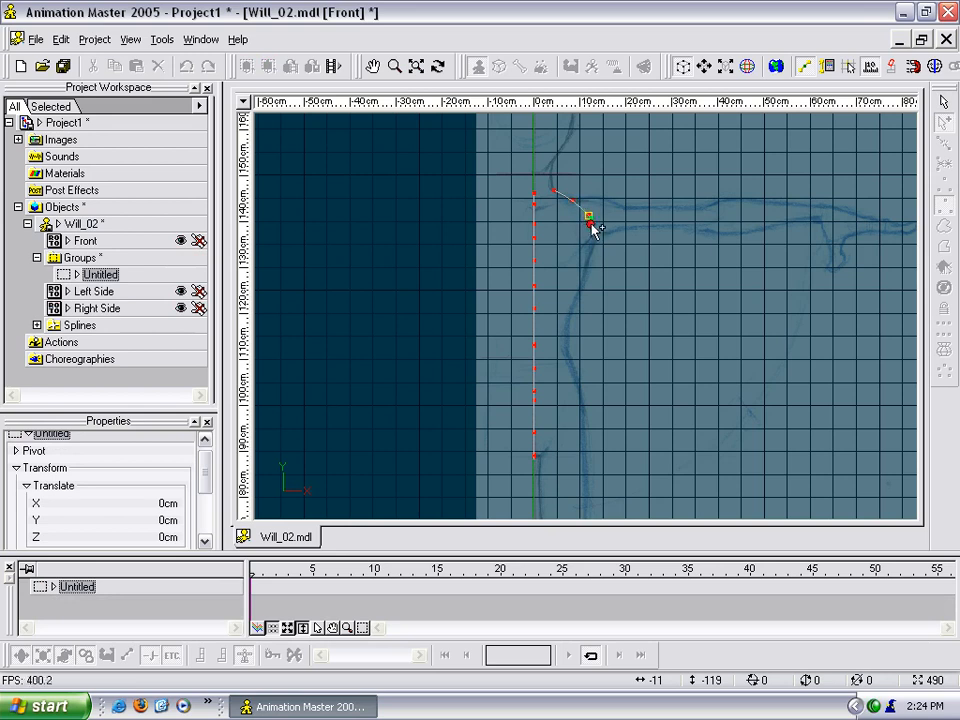
click(594, 242)
Continue the spline down the side of the torso through the waist to the hip and finish it there.
click(586, 273)
click(574, 309)
click(565, 339)
click(566, 358)
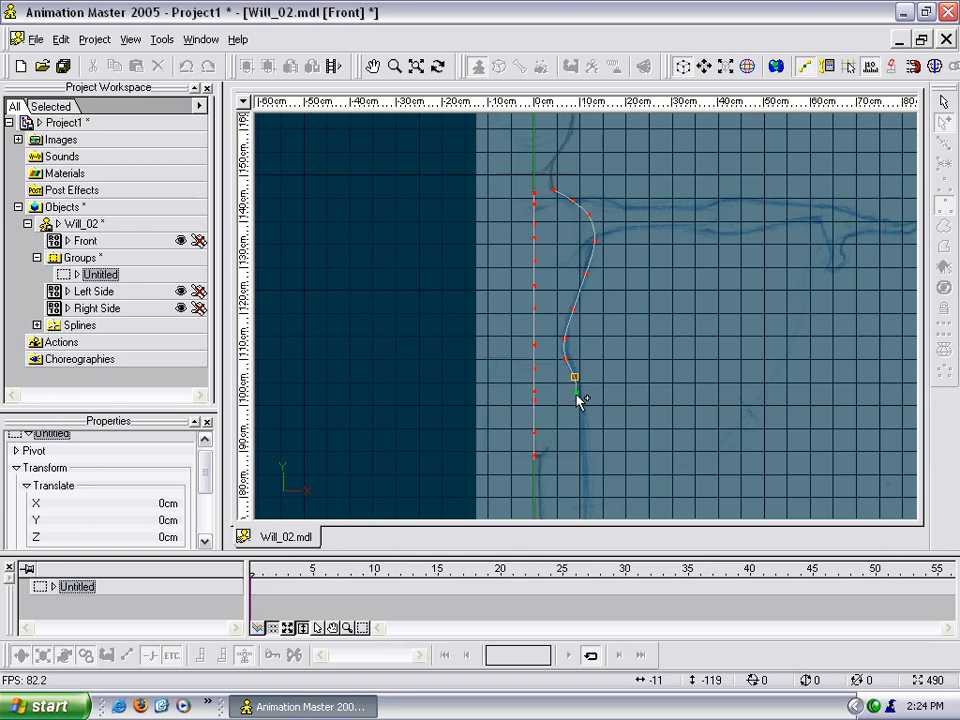
click(582, 411)
key(Escape)
Adjust the side spline's control points around the waist and hip to follow the sketched front outline.
drag(573, 378, 576, 383)
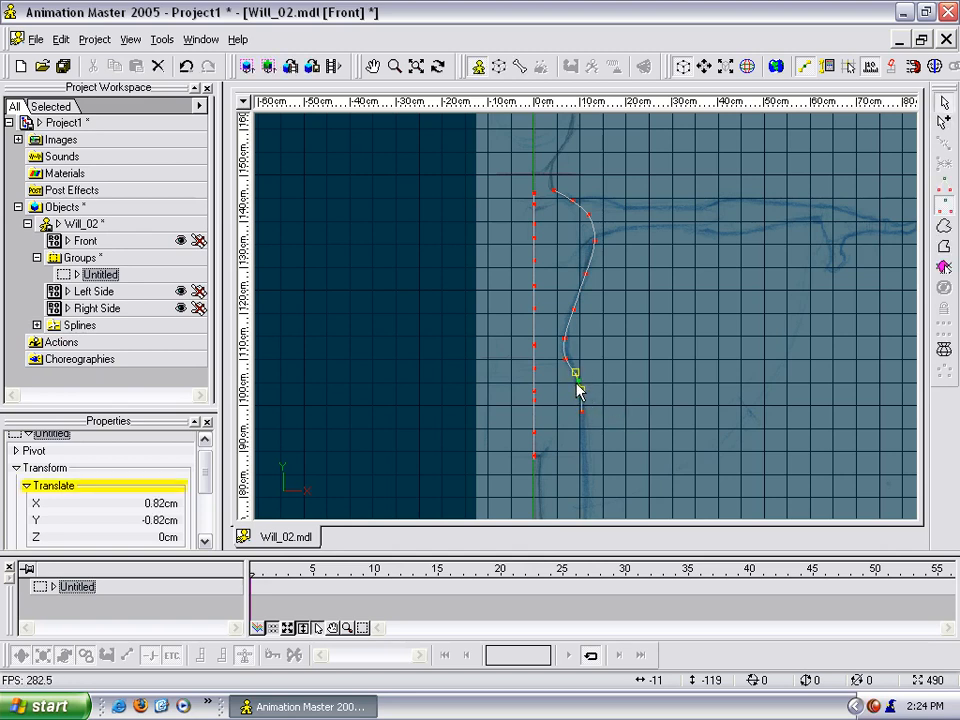
scroll(597, 383, up, 8)
middle_drag(597, 383, 621, 303)
scroll(571, 180, up, 1)
drag(554, 327, 564, 325)
middle_drag(617, 175, 594, 319)
middle_drag(606, 258, 574, 418)
mouse_move(617, 279)
middle_down()
mouse_move(619, 320)
mouse_move(604, 298)
mouse_move(606, 195)
middle_up()
scroll(619, 318, down, 5)
scroll(619, 316, down, 2)
click(625, 306)
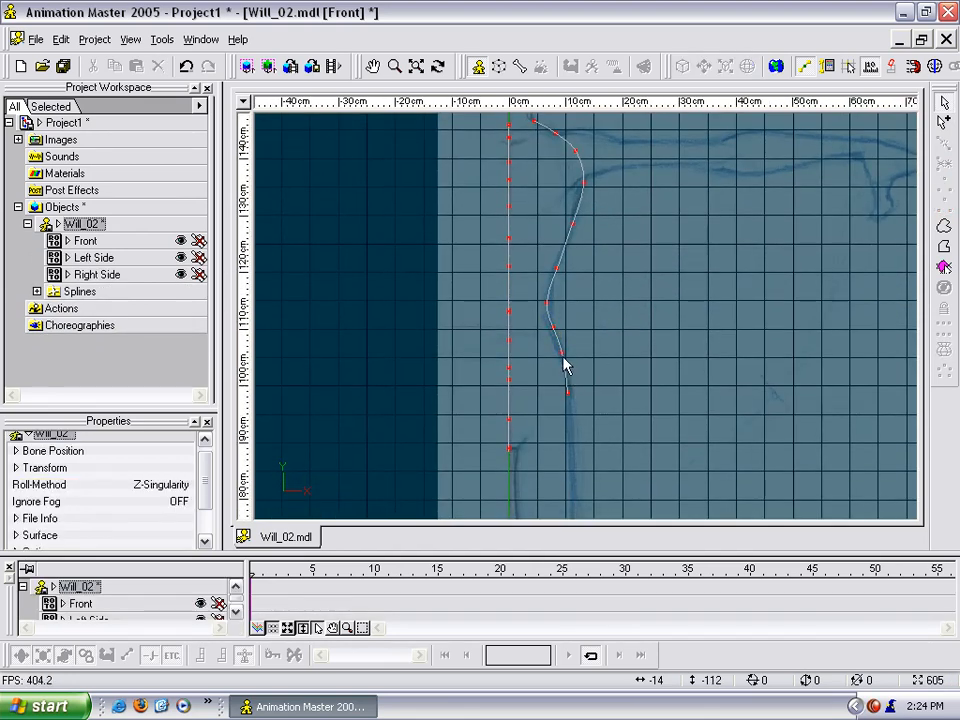
In the right view, move the side spline's upper control points back so they run between the chest and back curves.
click(562, 354)
key(t)
drag(613, 392, 536, 407)
key(4)
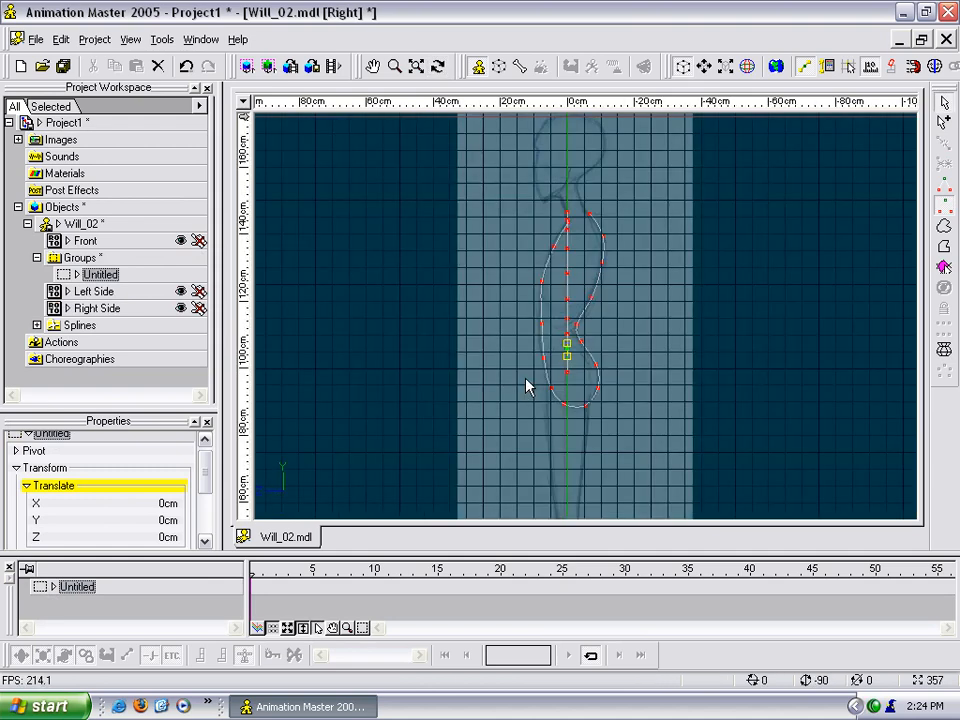
click(510, 252)
scroll(507, 233, up, 5)
middle_drag(506, 217, 493, 300)
scroll(510, 232, up, 4)
scroll(510, 236, up, 3)
middle_drag(529, 178, 529, 238)
click(529, 235)
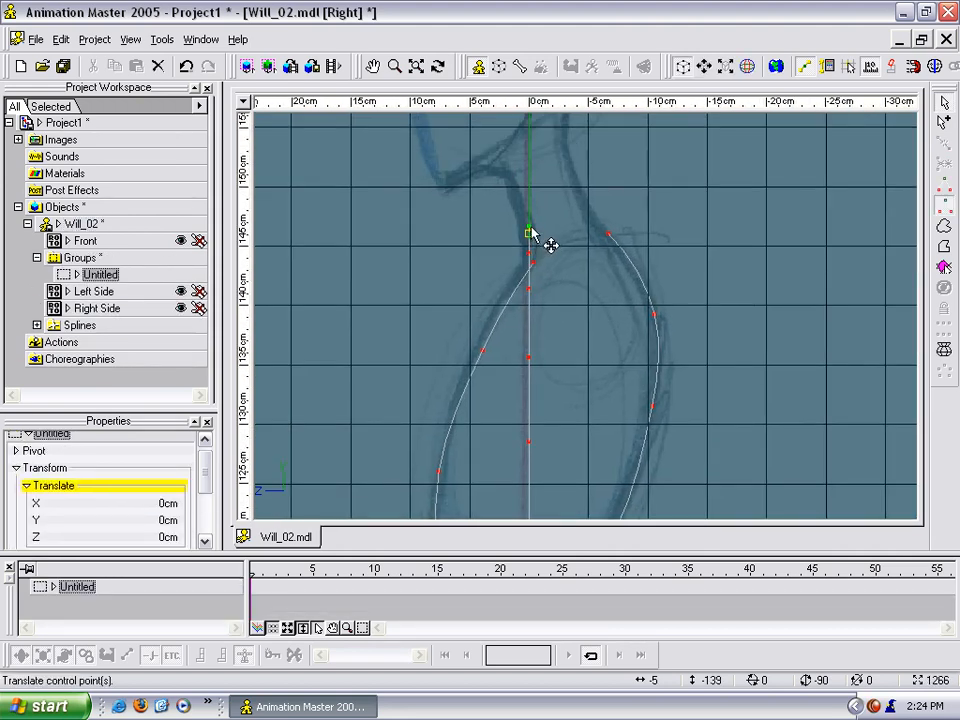
drag(531, 235, 576, 255)
drag(529, 358, 571, 358)
Shift the side spline's waist control points forward and its hip end backward, following the curvature of the torso.
middle_drag(627, 404, 641, 185)
drag(560, 232, 560, 230)
drag(541, 316, 525, 314)
drag(541, 395, 548, 200)
drag(529, 245, 513, 246)
drag(532, 322, 565, 333)
click(580, 318)
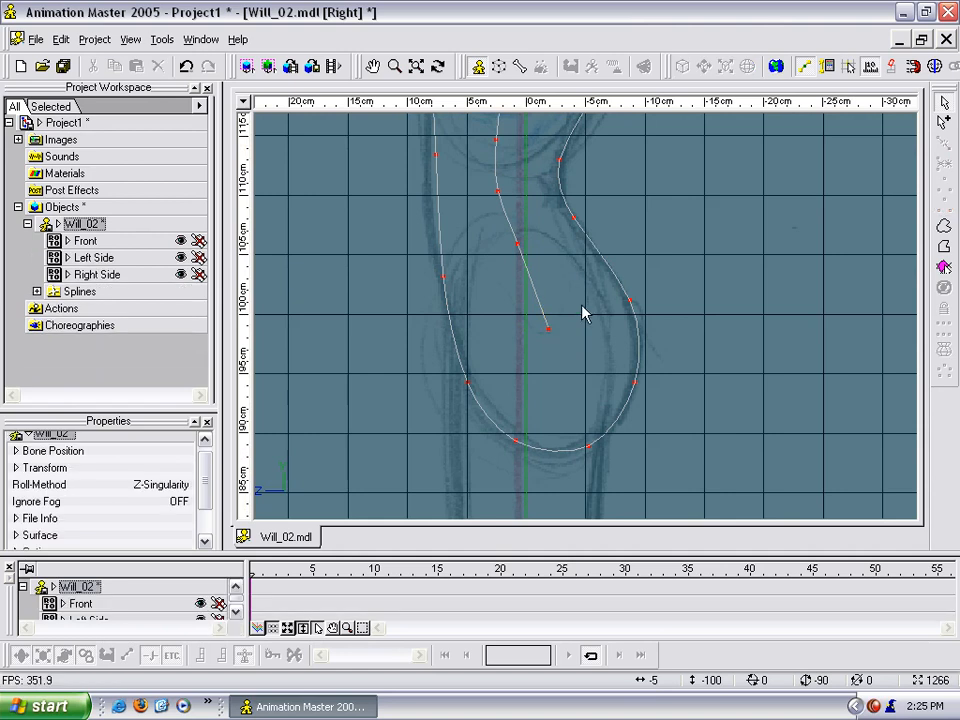
Examine the front, side and back torso splines from several angles, including the right view.
scroll(579, 325, down, 5)
scroll(580, 325, down, 3)
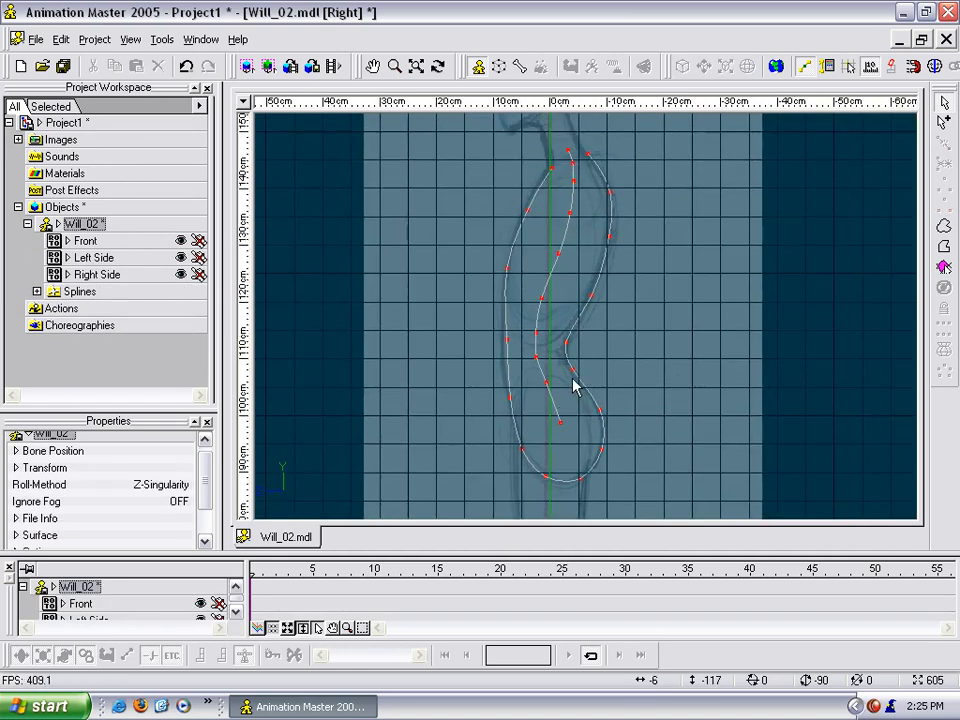
key(t)
drag(549, 313, 508, 311)
click(569, 322)
key(t)
click(514, 317)
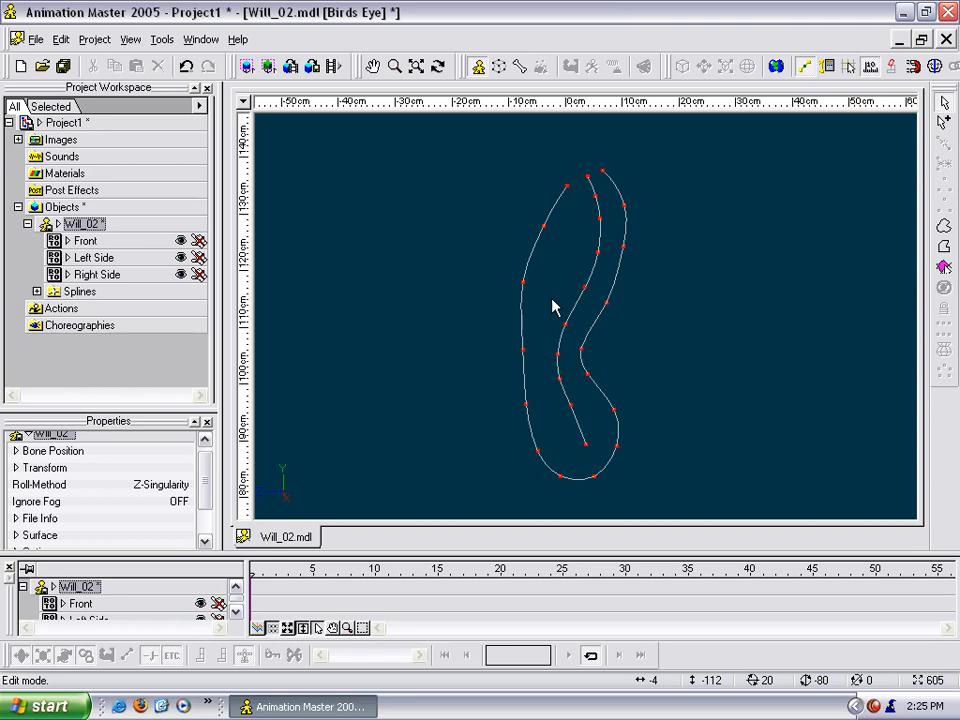
key(t)
drag(579, 317, 578, 290)
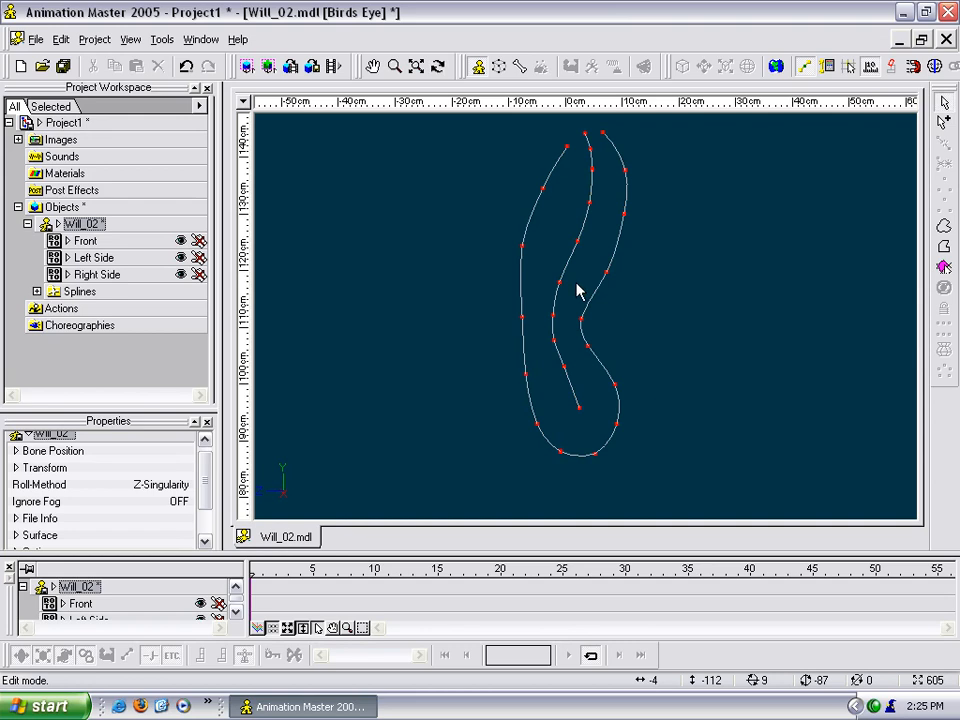
key(4)
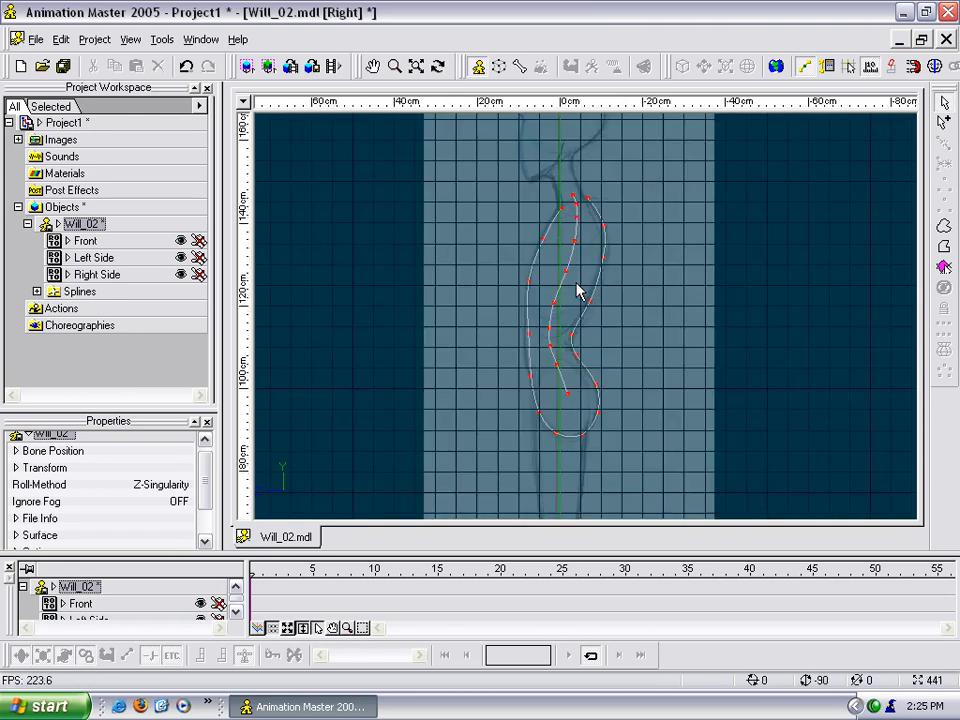
scroll(669, 280, down, 1)
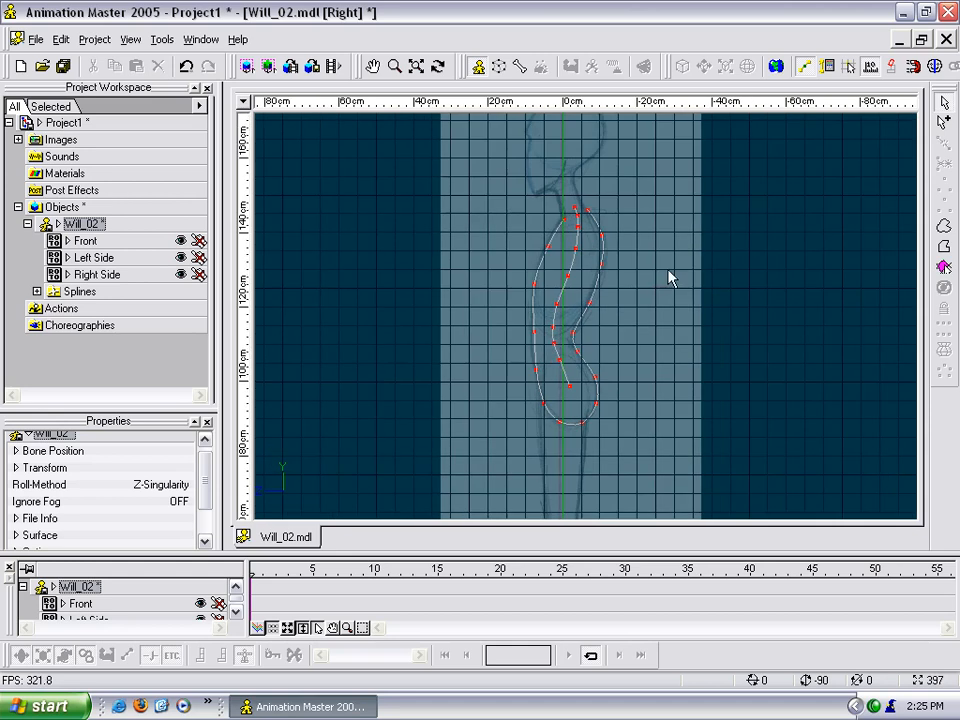
right_drag(668, 276, 665, 296)
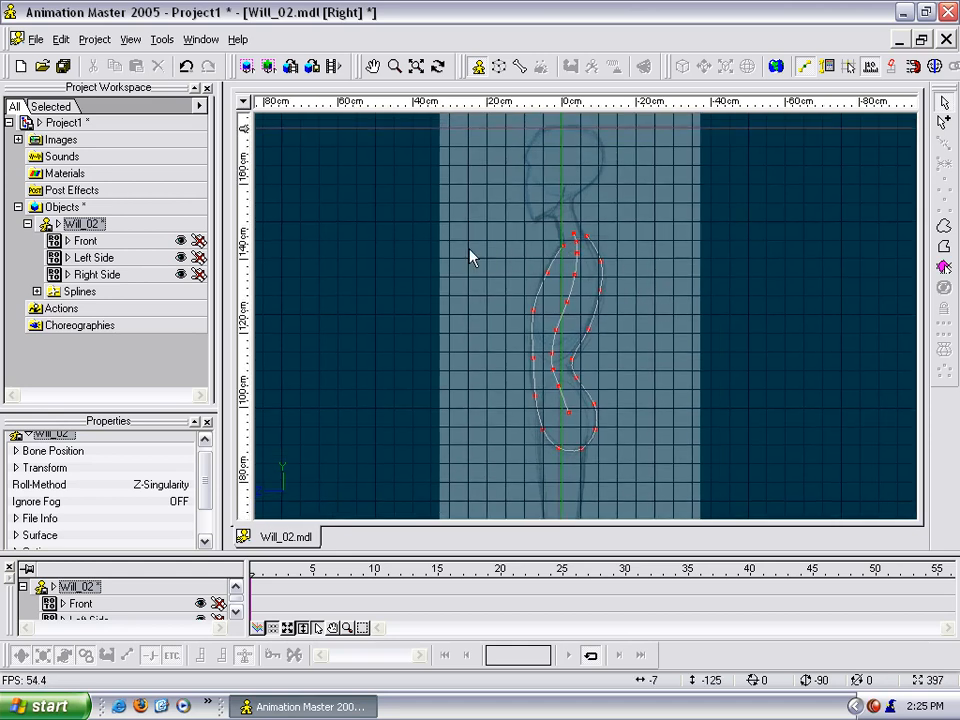
drag(502, 245, 655, 370)
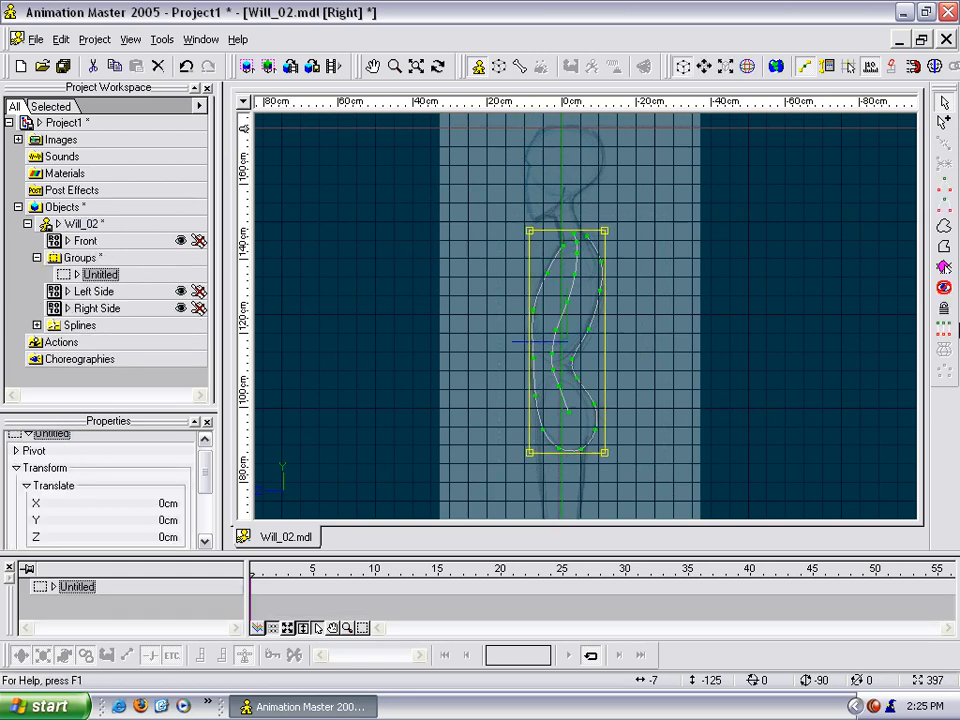
click(916, 317)
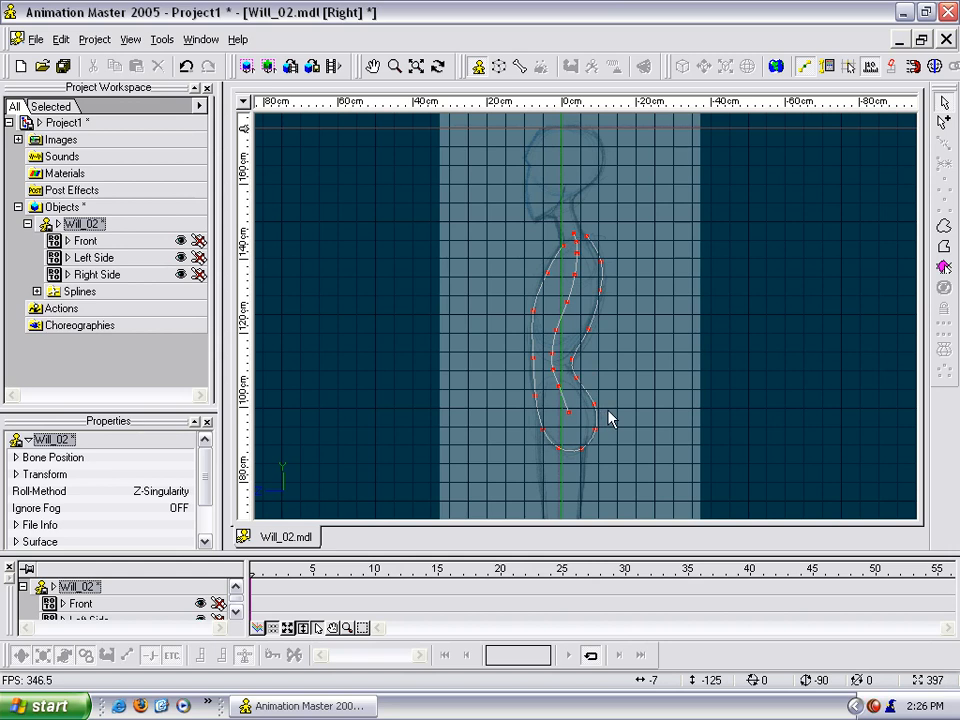
Insert a control point below the neck end of both the front and the back torso splines.
scroll(632, 435, up, 2)
middle_drag(632, 435, 656, 332)
scroll(662, 319, up, 1)
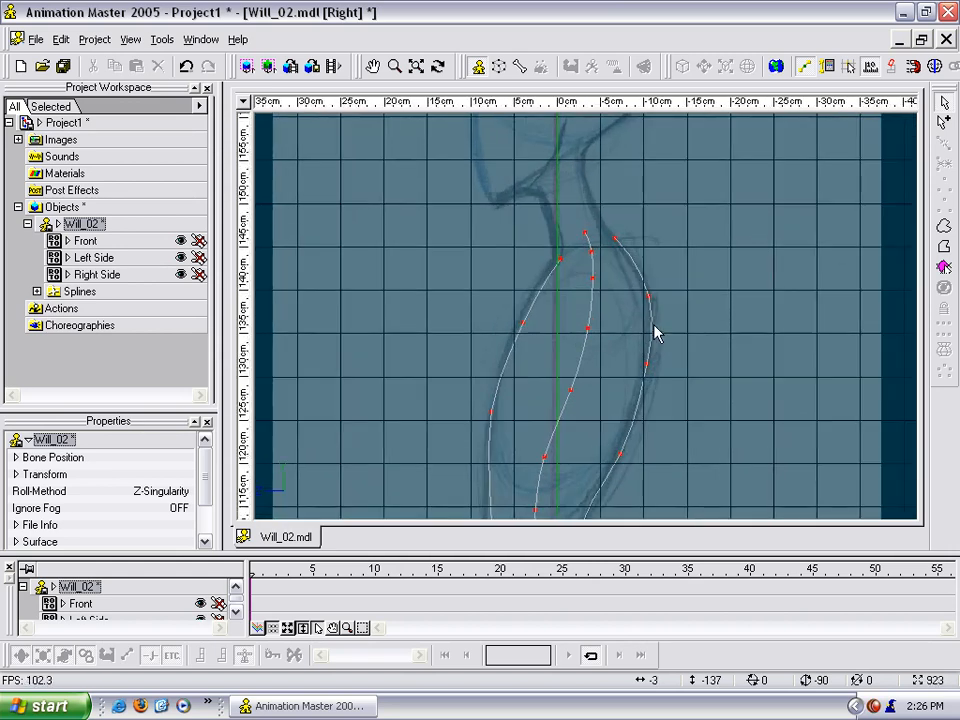
key(t)
drag(579, 266, 628, 324)
middle_drag(628, 324, 615, 186)
key(t)
drag(658, 326, 621, 321)
middle_drag(621, 321, 621, 310)
key(t)
mouse_move(621, 310)
mouse_down()
mouse_move(645, 317)
mouse_move(613, 297)
mouse_up()
click(595, 209)
key(t)
mouse_move(583, 237)
mouse_down()
mouse_move(591, 242)
mouse_move(573, 231)
mouse_up()
click(550, 230)
click(528, 228)
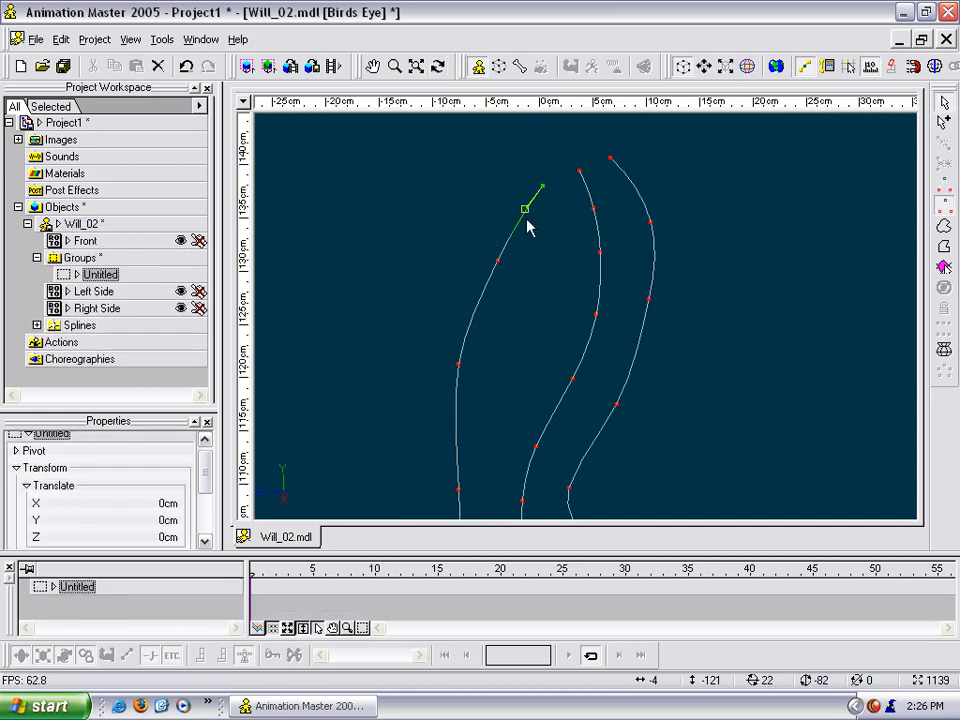
click(634, 186)
click(611, 196)
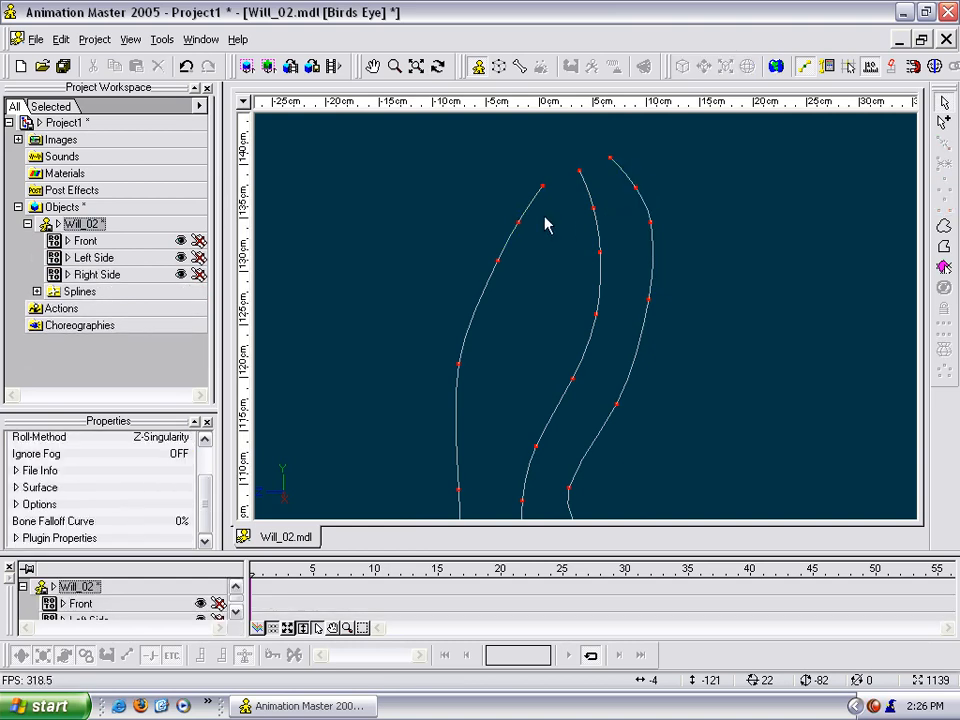
Add a cross spline from the front spline's new control point over the side spline to the back spline's new control point.
key(a)
click(519, 222)
click(595, 212)
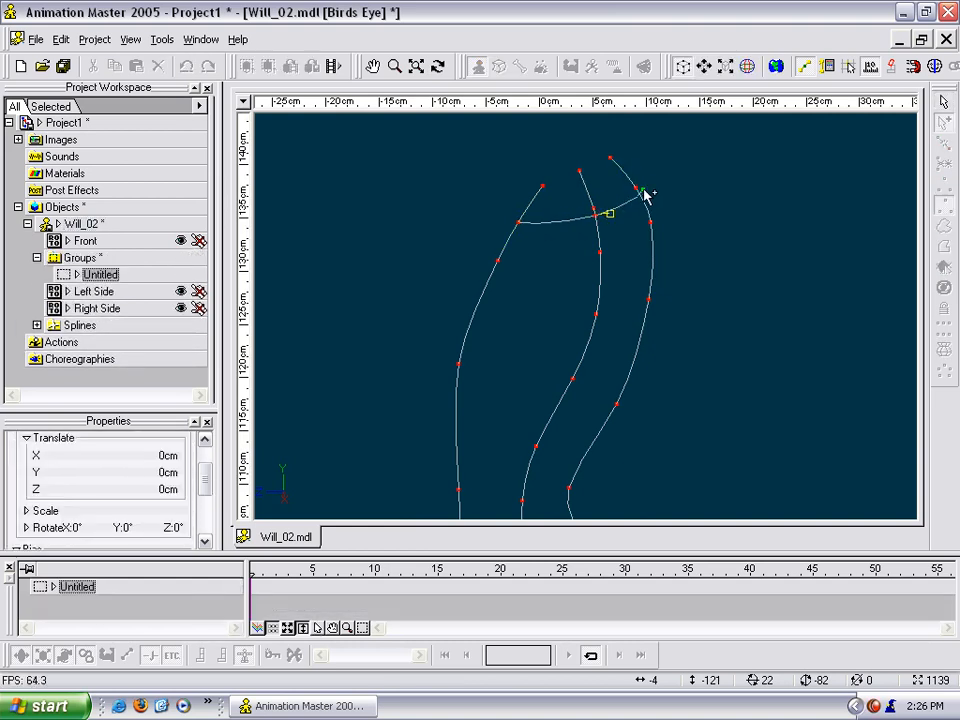
mouse_move(638, 189)
mouse_down()
mouse_move(647, 197)
mouse_move(638, 204)
mouse_move(637, 192)
mouse_up()
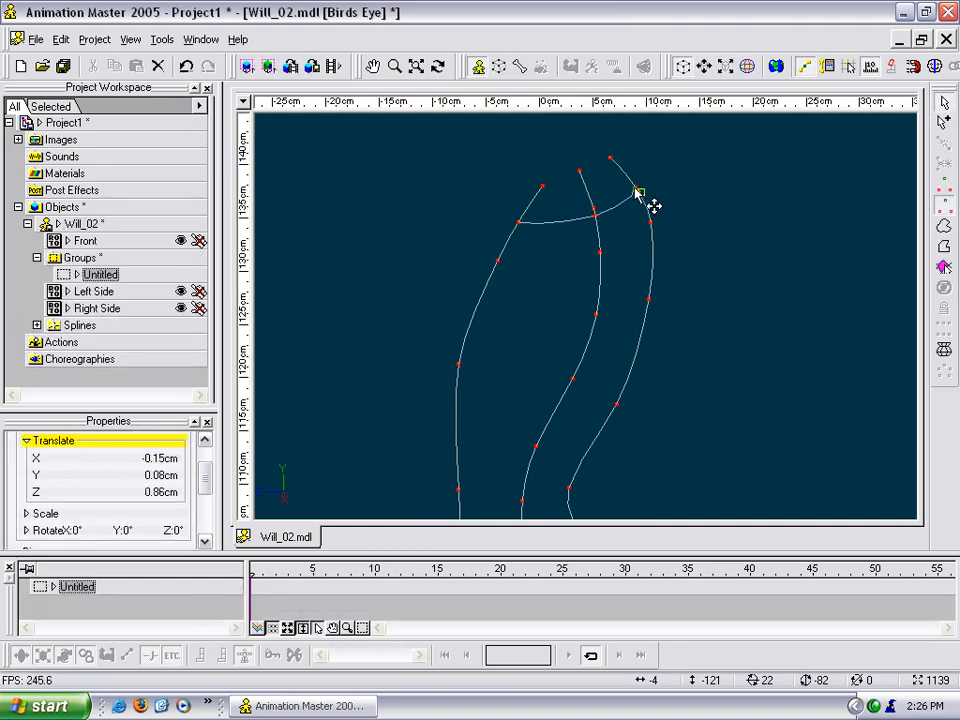
Attach the cross spline to the side spline's existing control point and remove the stray point next to it.
click(624, 190)
click(597, 217)
click(594, 209)
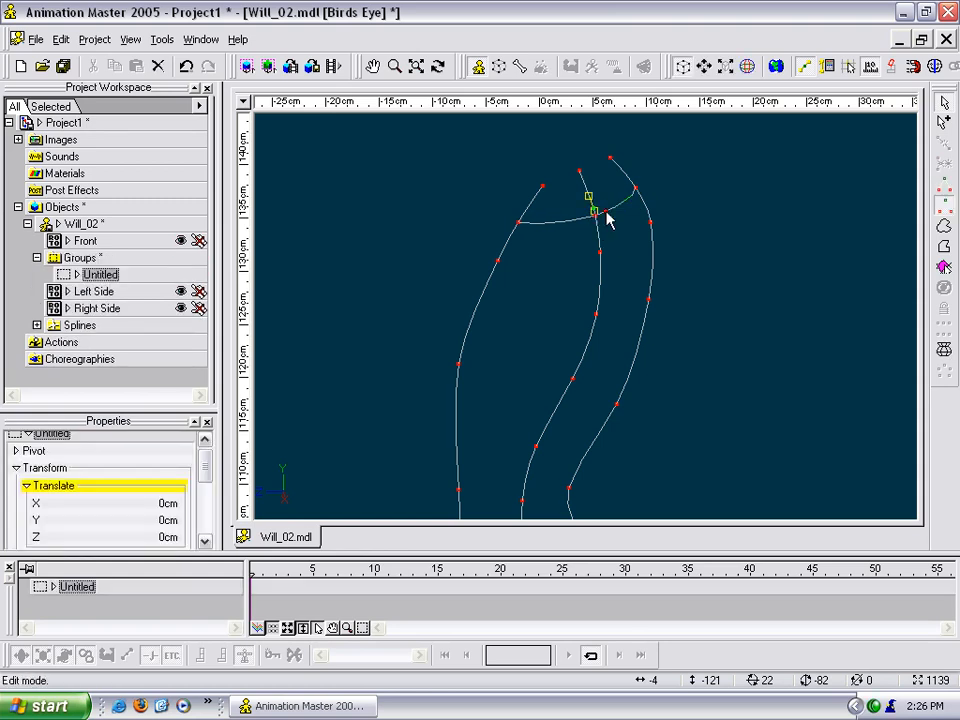
click(611, 213)
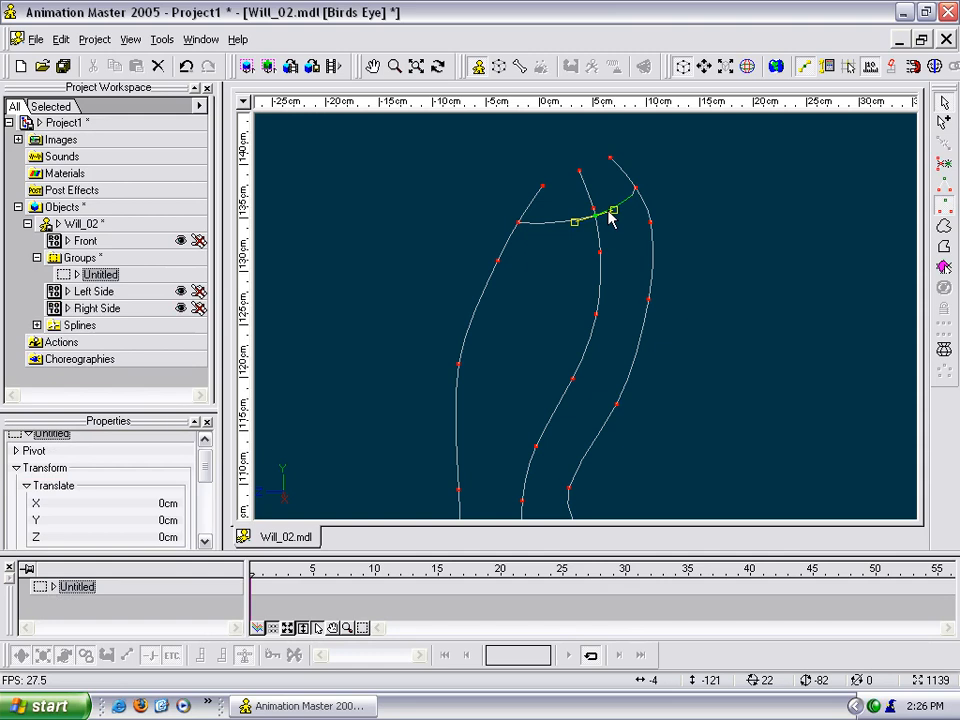
mouse_move(606, 218)
mouse_down()
mouse_move(617, 227)
mouse_move(613, 212)
mouse_move(613, 223)
mouse_move(600, 216)
mouse_up()
click(598, 215)
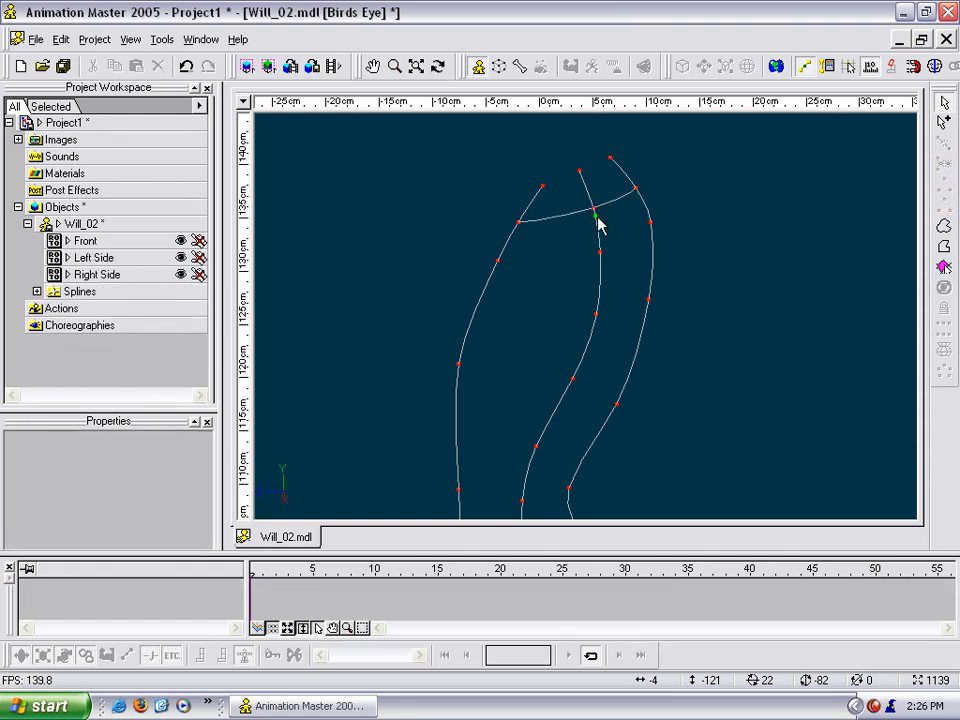
click(617, 221)
click(600, 219)
click(612, 224)
drag(601, 236, 604, 219)
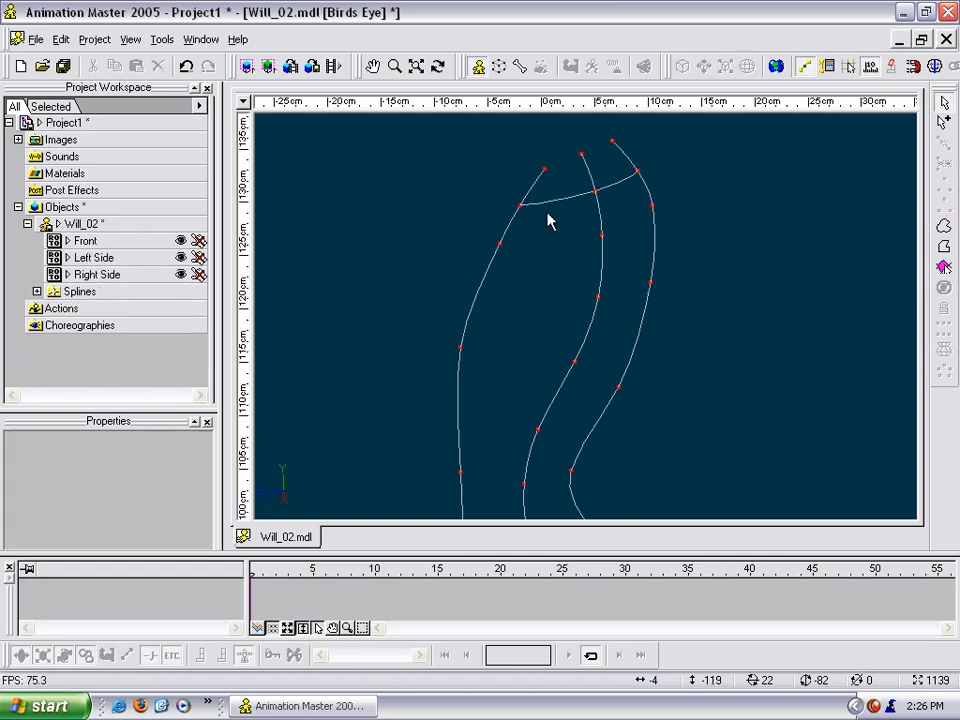
Add a second cross spline joining the front, side and back splines at the next row of control points down.
key(shift+a)
click(500, 243)
click(602, 236)
click(652, 205)
drag(680, 284, 673, 199)
mouse_move(651, 294)
mouse_down()
mouse_move(611, 272)
mouse_move(641, 279)
mouse_move(639, 302)
mouse_up()
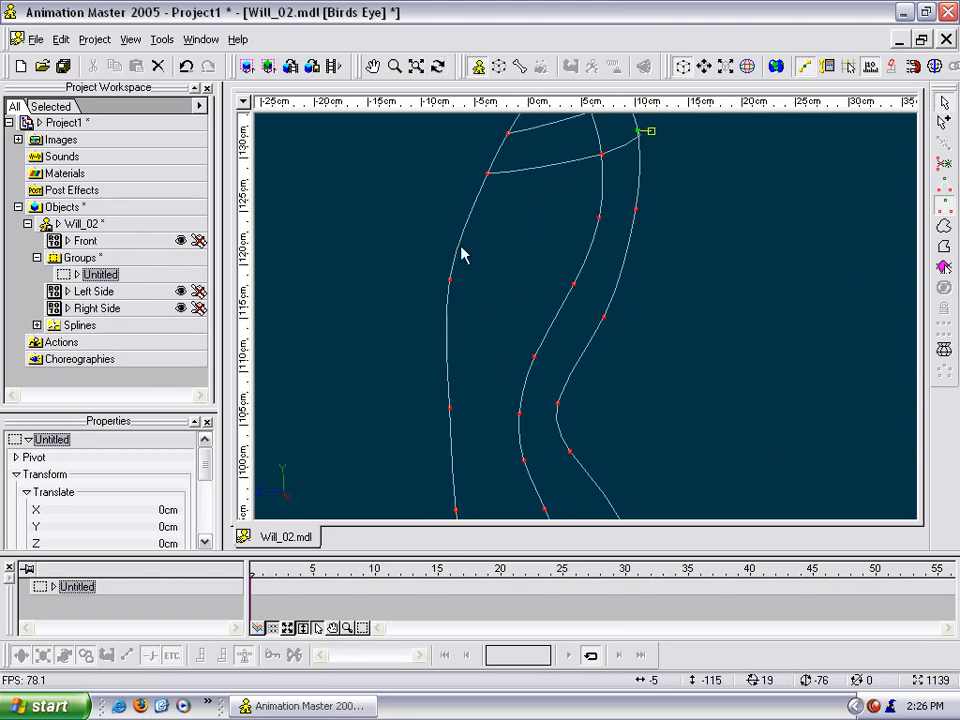
Add a third cross spline from a new control point on the front spline's chest through the side spline to the back spline.
key(shift+a)
drag(469, 218, 599, 218)
right_click(599, 218)
click(636, 211)
right_click(636, 211)
right_click(664, 213)
key(m)
key(t)
drag(653, 312, 619, 244)
key(Escape)
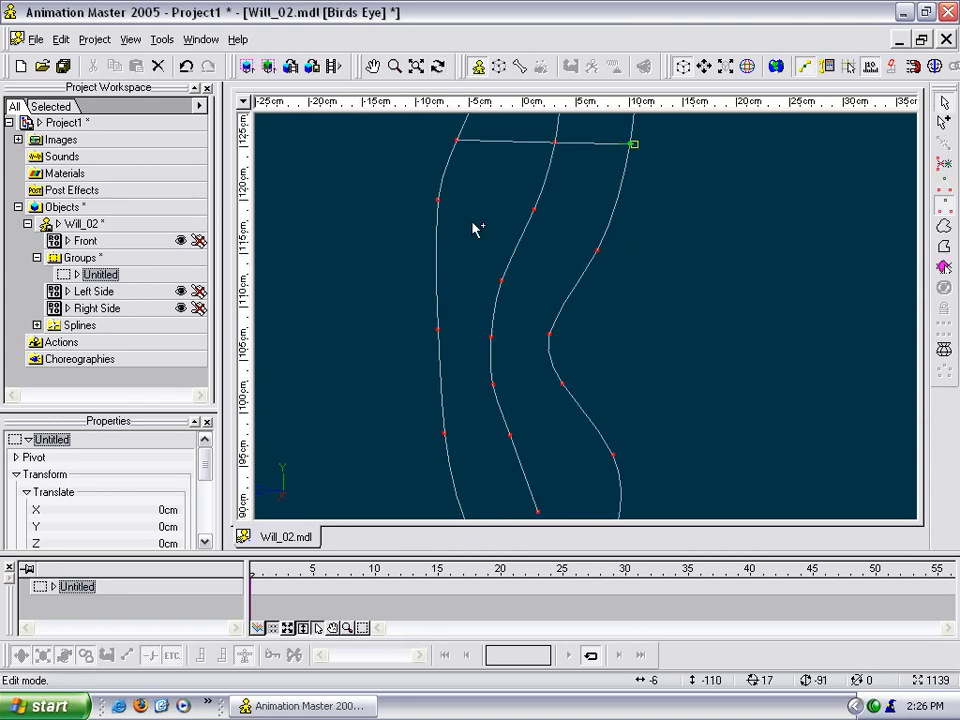
Add a cross spline on the next row down, joining the existing front, side and back control points above the waist.
key(shift+a)
drag(438, 201, 528, 218)
right_click(534, 211)
click(566, 227)
right_click(598, 252)
key(Escape)
Add a cross spline at the waist from the front spline through the side spline to the back spline's innermost point.
key(m)
drag(626, 298, 628, 255)
key(t)
key(Escape)
key(a)
drag(466, 267, 521, 271)
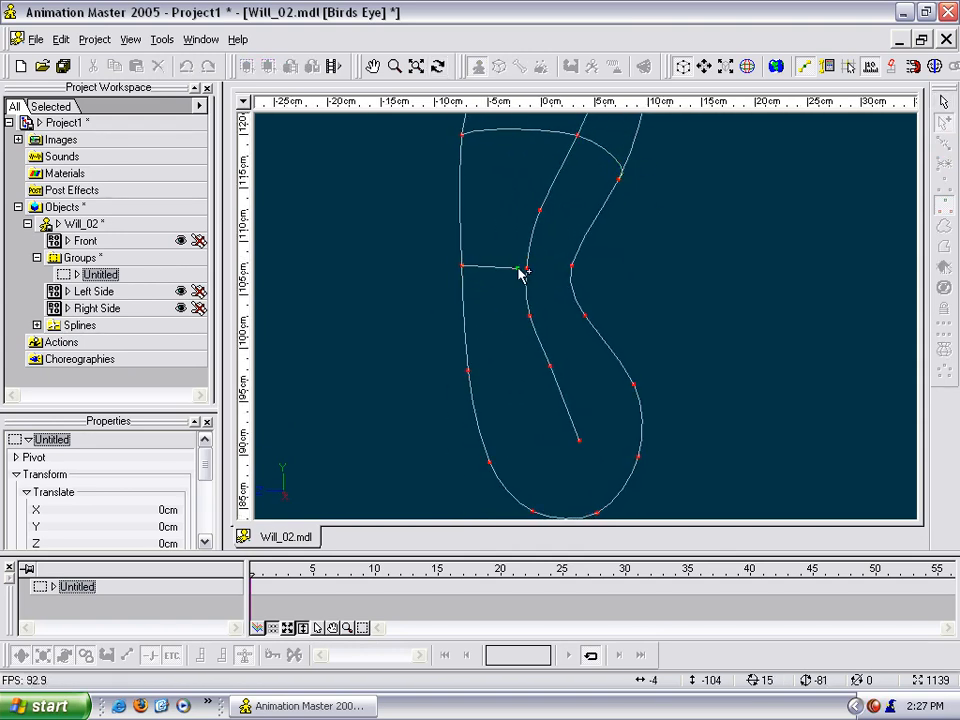
right_click(573, 267)
key(Escape)
Add a cross spline just above the waist row, from a new front-spline point through the side point to a new back-spline point.
key(a)
drag(461, 202, 536, 208)
right_click(597, 220)
key(Escape)
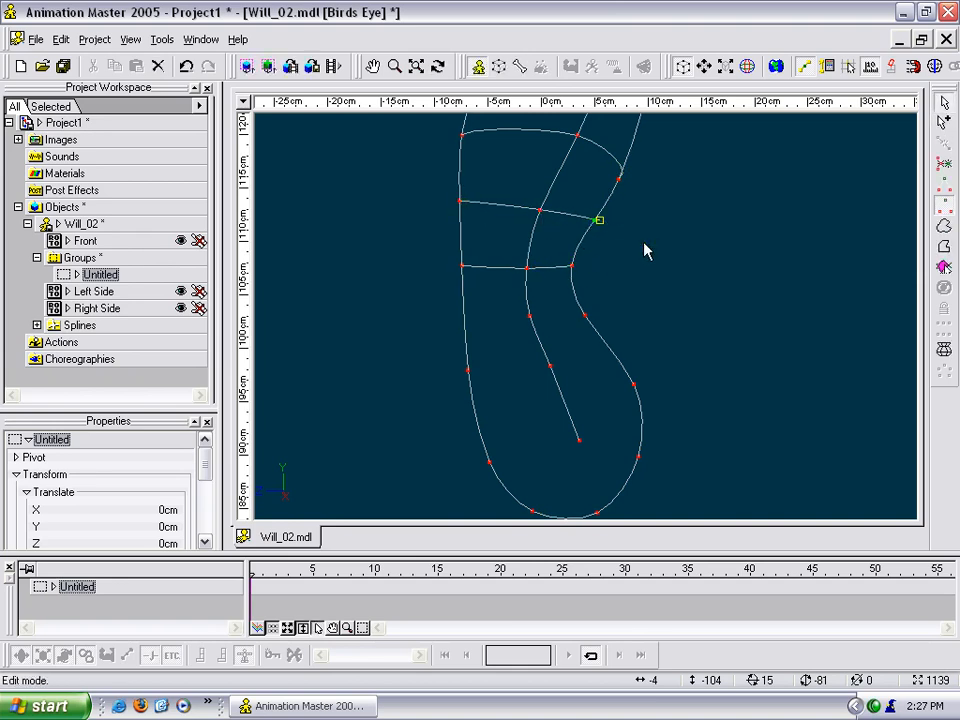
Add a cross spline below the waist from the front spline's lower point through the side spline to the back spline.
scroll(643, 242, down, 4)
key(t)
drag(632, 242, 626, 294)
key(Escape)
scroll(630, 250, up, 2)
middle_drag(609, 229, 627, 250)
key(a)
drag(512, 323, 545, 285)
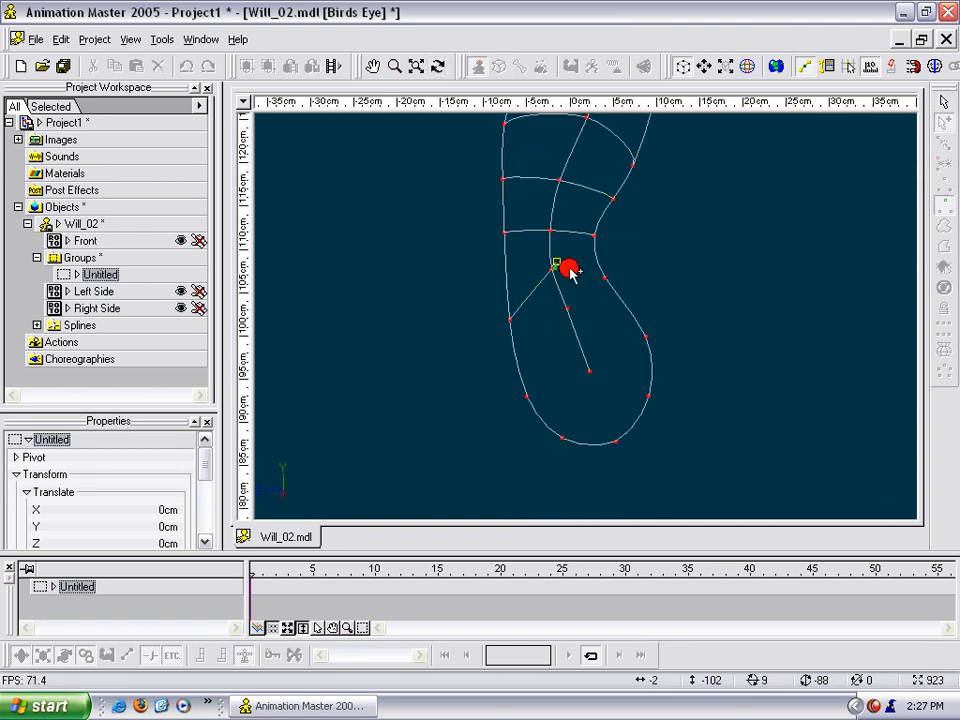
key(Escape)
In the right view, delete the side spline's two control points below the lowest cross spline.
key(t)
drag(643, 274, 645, 317)
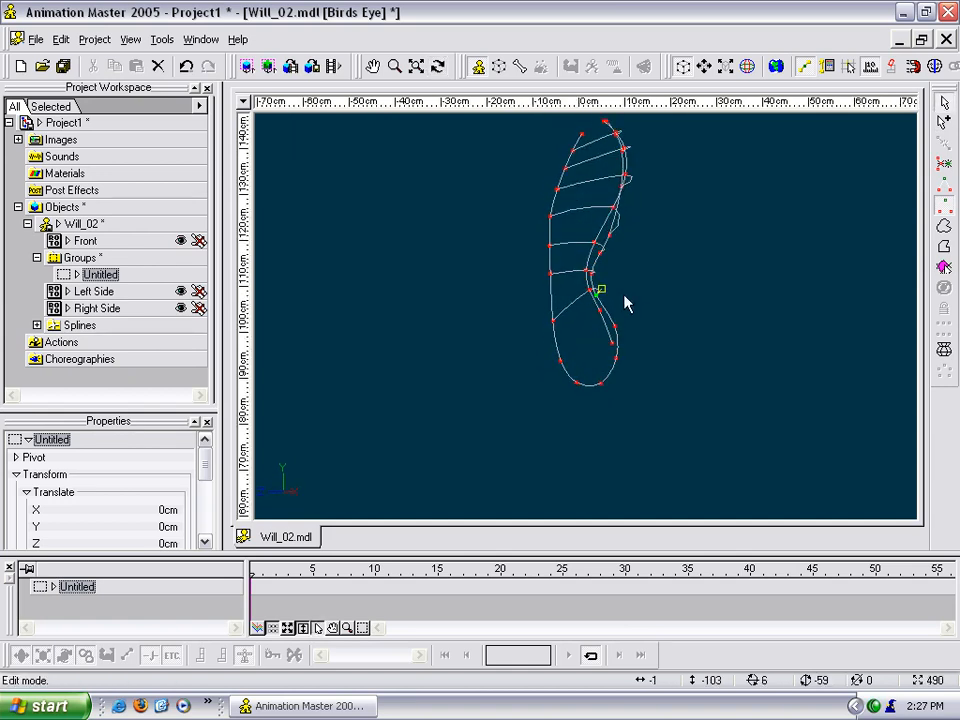
key(y)
mouse_move(628, 407)
mouse_down()
mouse_move(606, 375)
mouse_move(587, 377)
mouse_move(604, 374)
mouse_move(612, 398)
mouse_up()
key(4)
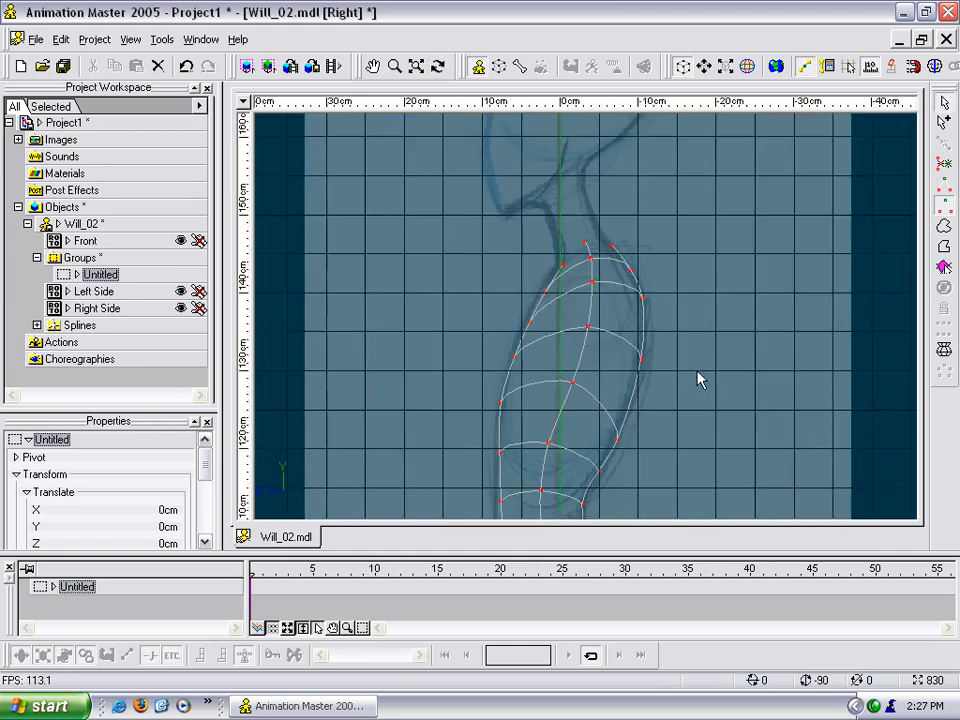
key(h)
drag(678, 440, 630, 272)
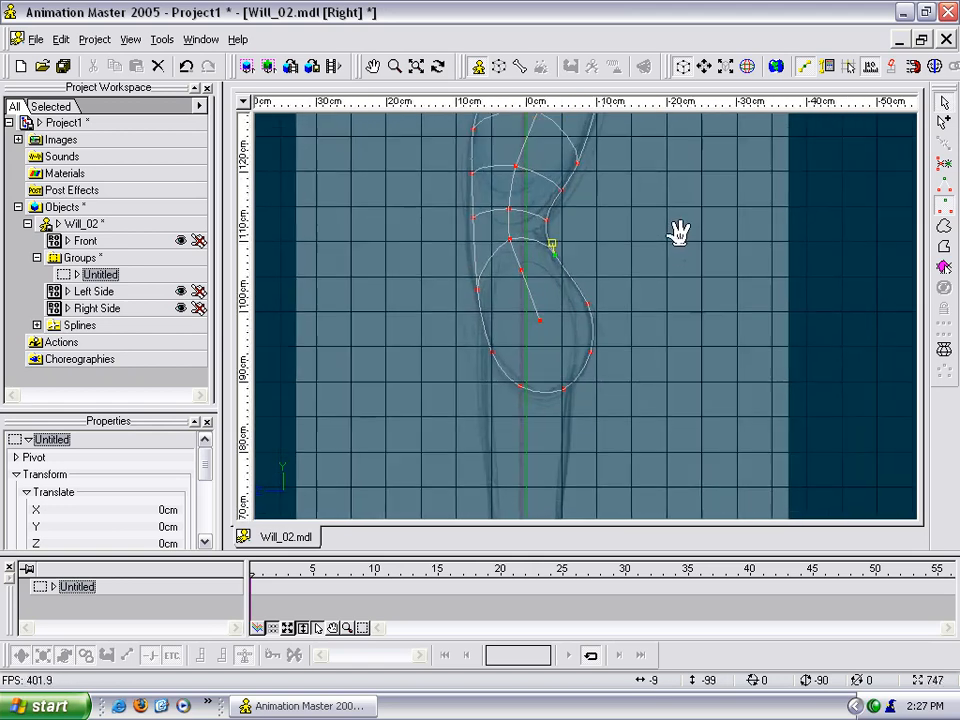
drag(678, 237, 680, 230)
scroll(680, 230, up, 3)
drag(551, 338, 482, 240)
key(Delete)
key(Delete)
click(520, 292)
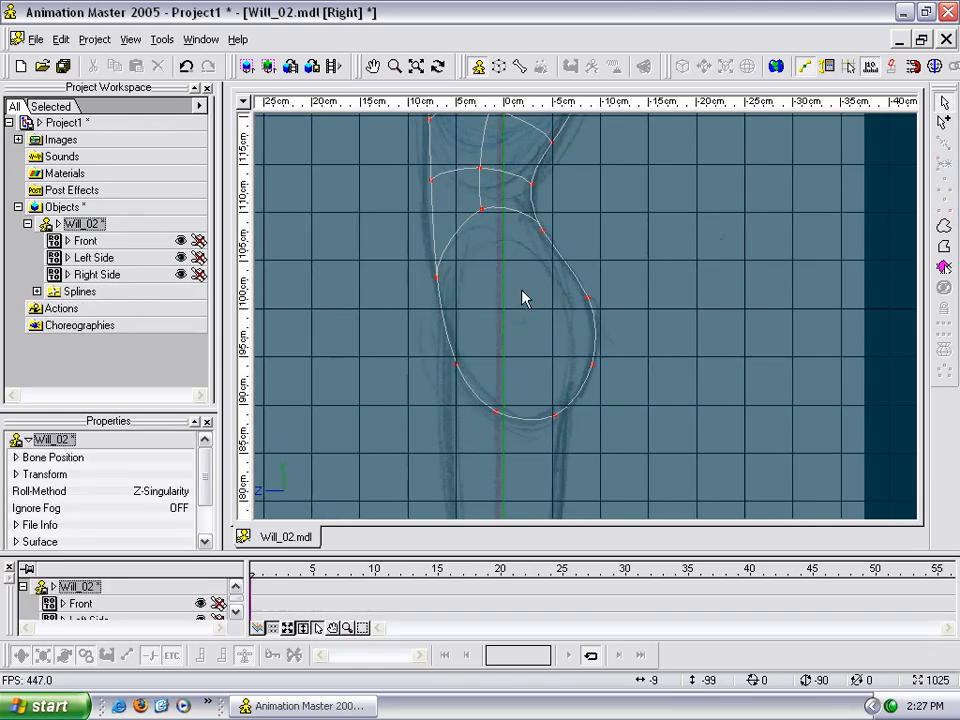
Draw a closed eight-point oval spline inside the pelvis outline, following the leg opening in the side rotoscope.
key(a)
click(493, 244)
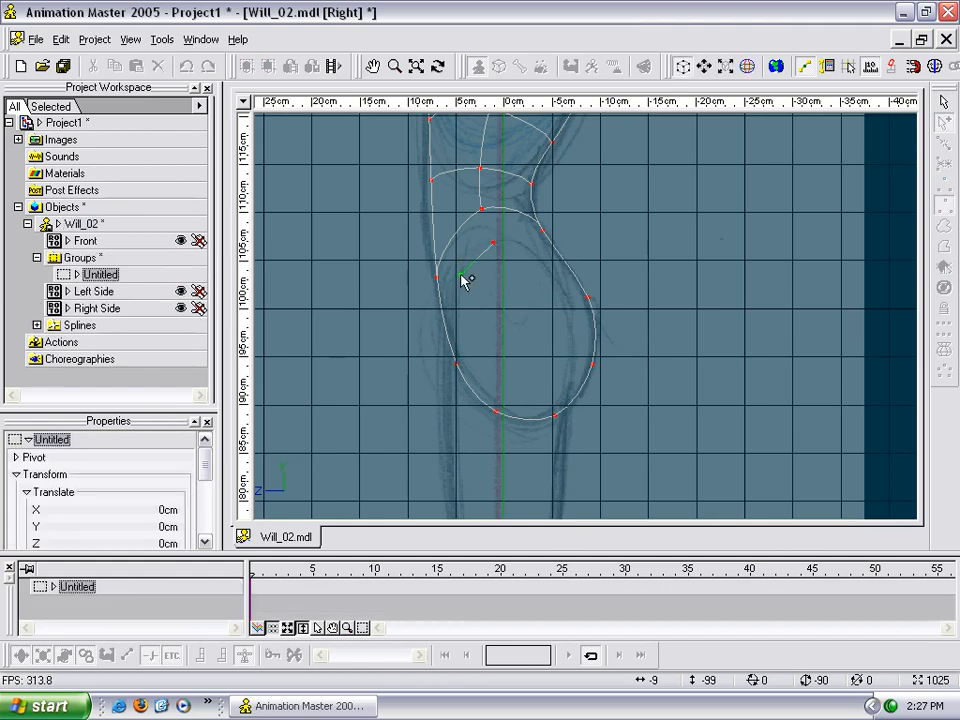
click(461, 274)
click(464, 359)
click(500, 404)
click(553, 406)
click(573, 361)
click(567, 304)
click(495, 244)
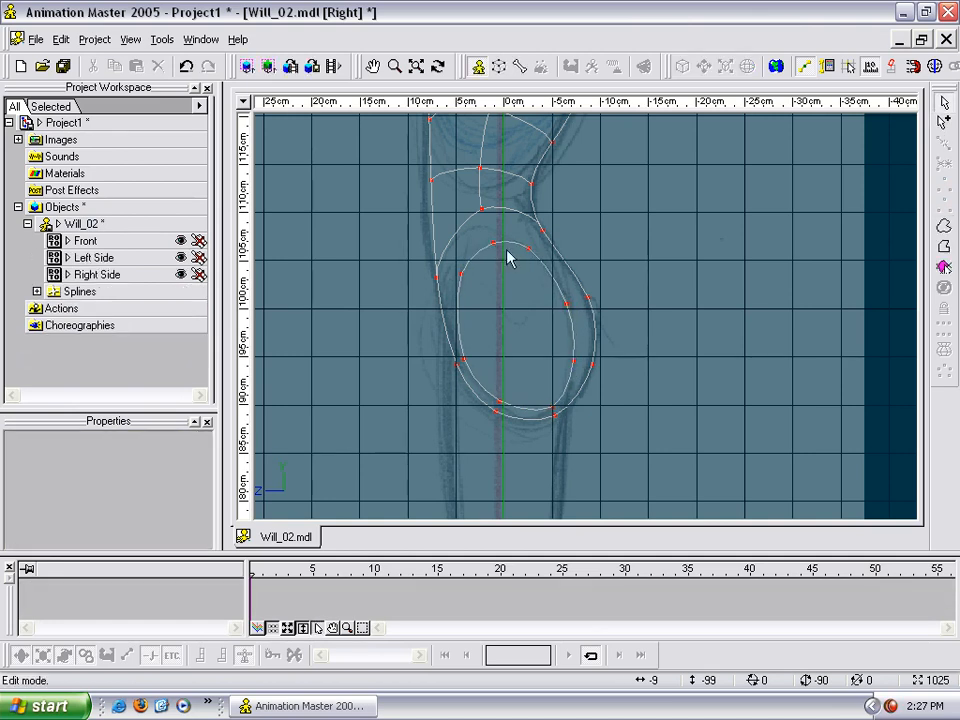
Select the whole leg-opening oval and lock all other control points in the front view.
click(530, 250)
key(t)
mouse_move(528, 286)
mouse_down()
mouse_move(514, 326)
mouse_move(593, 294)
mouse_move(534, 289)
mouse_up()
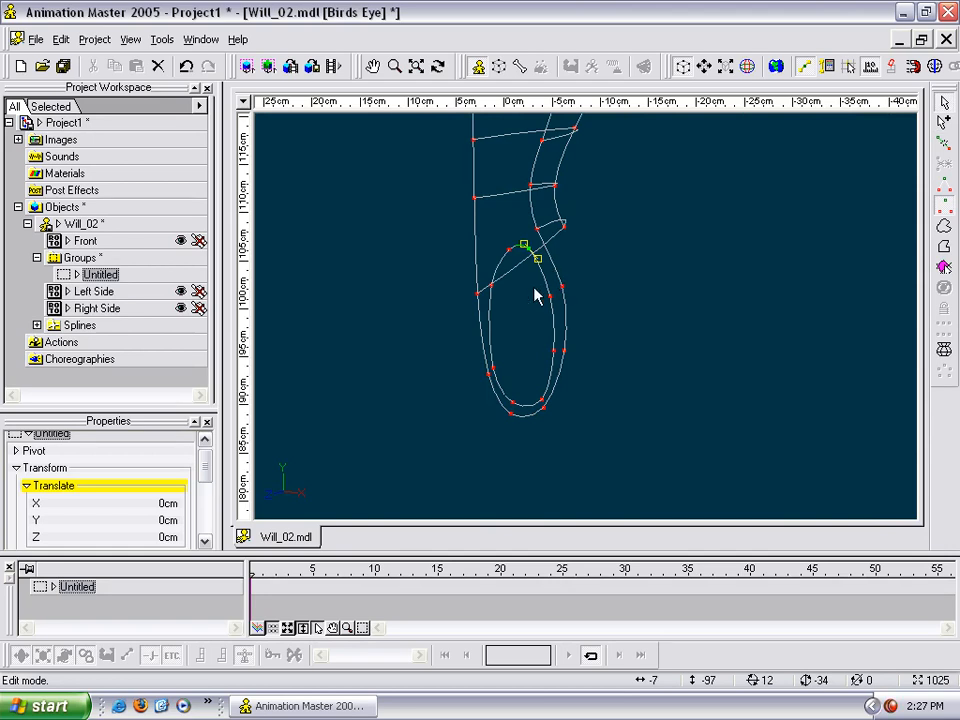
key(comma)
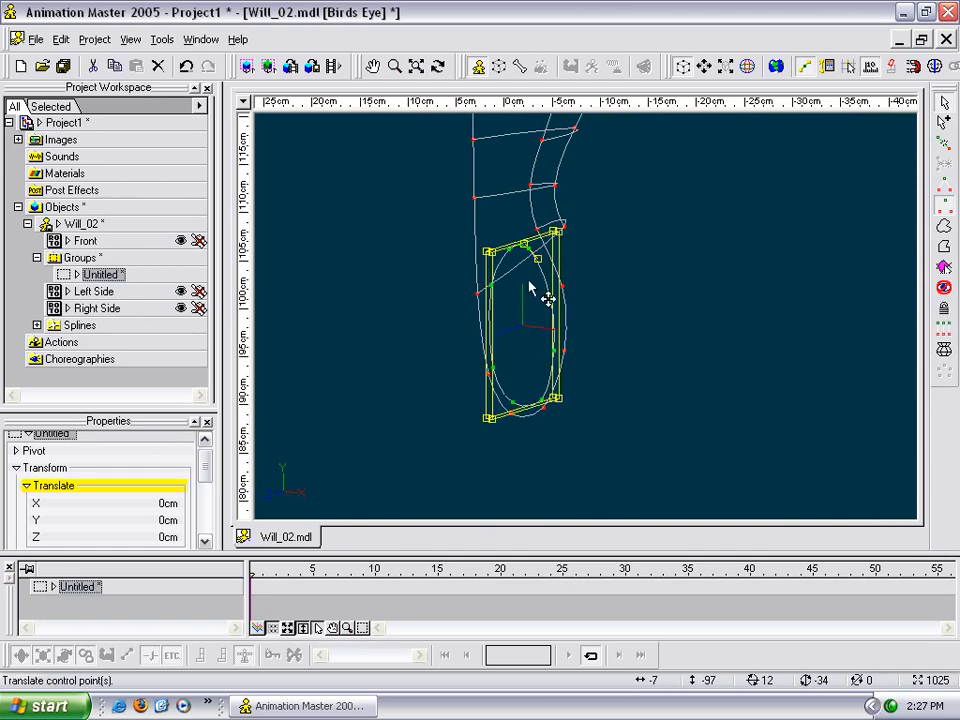
key(2)
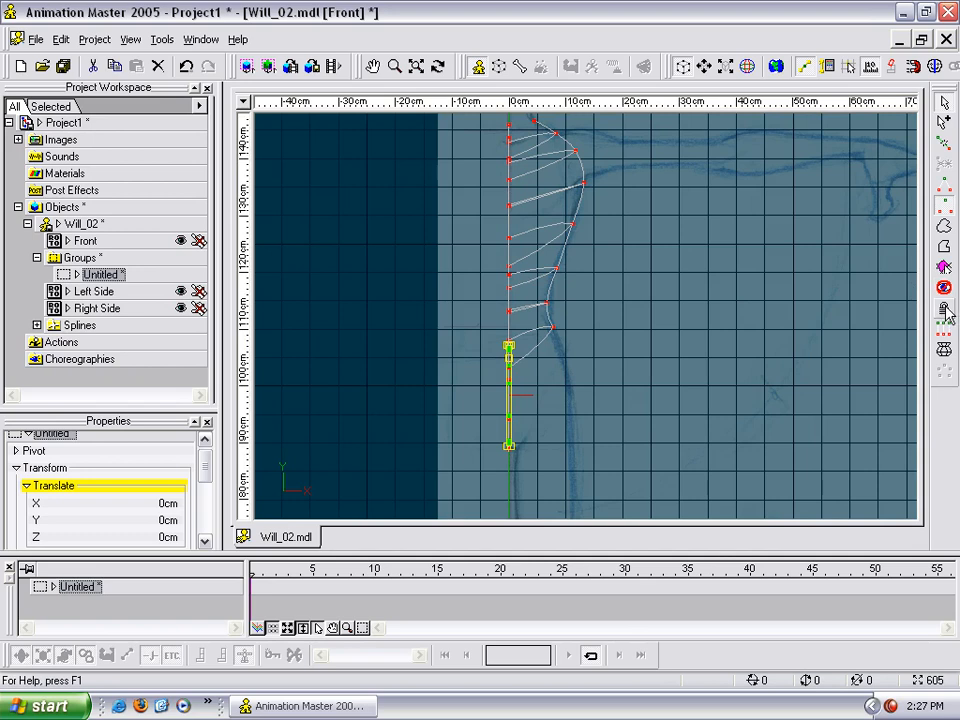
click(944, 309)
Examine the unlocked leg-opening oval against the locked torso splines from several angles.
key(t)
drag(600, 341, 515, 347)
drag(444, 277, 512, 327)
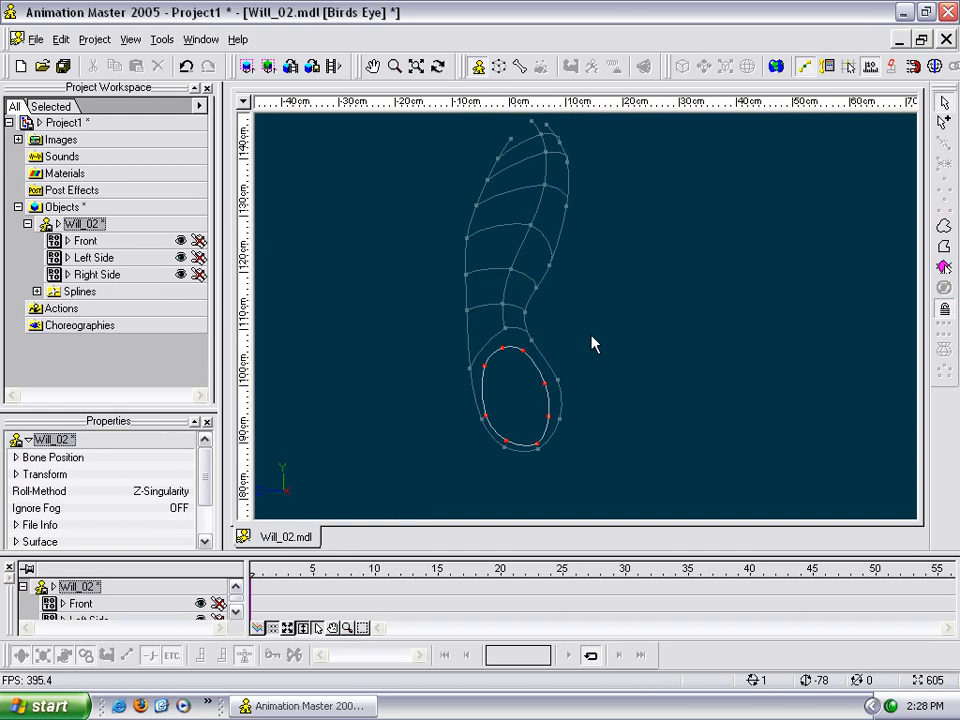
middle_drag(596, 391, 610, 329)
scroll(610, 329, up, 5)
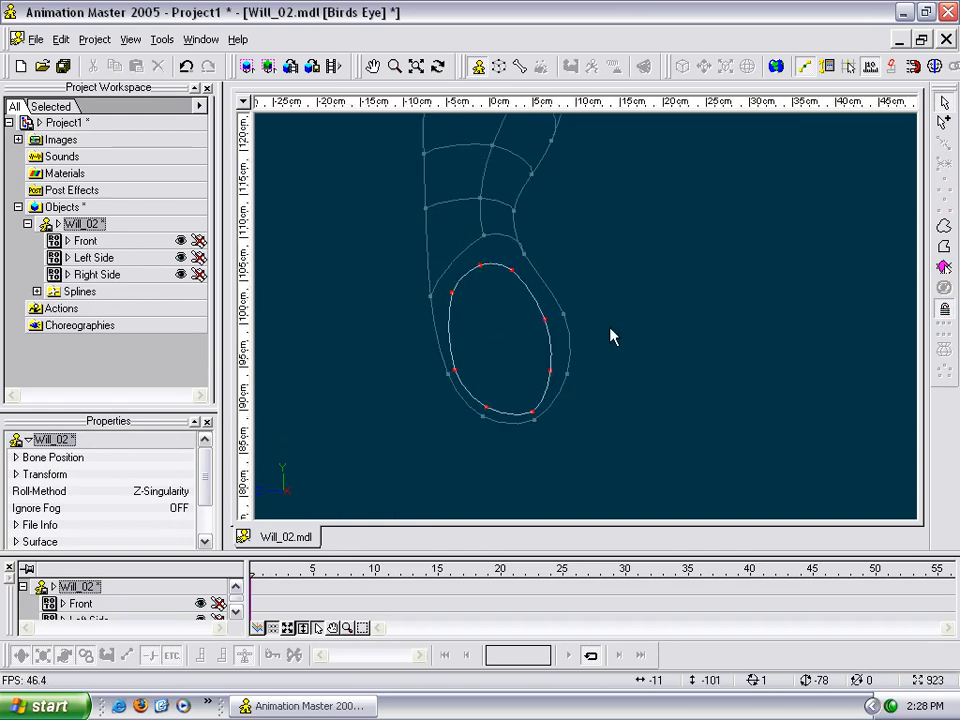
key(t)
drag(583, 358, 636, 345)
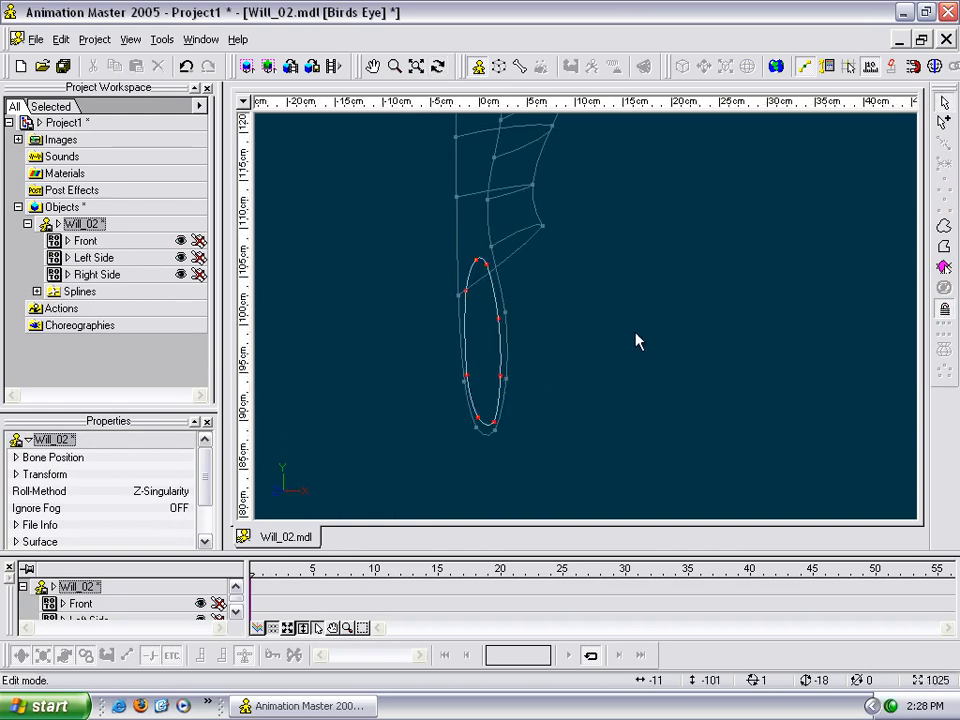
key(1)
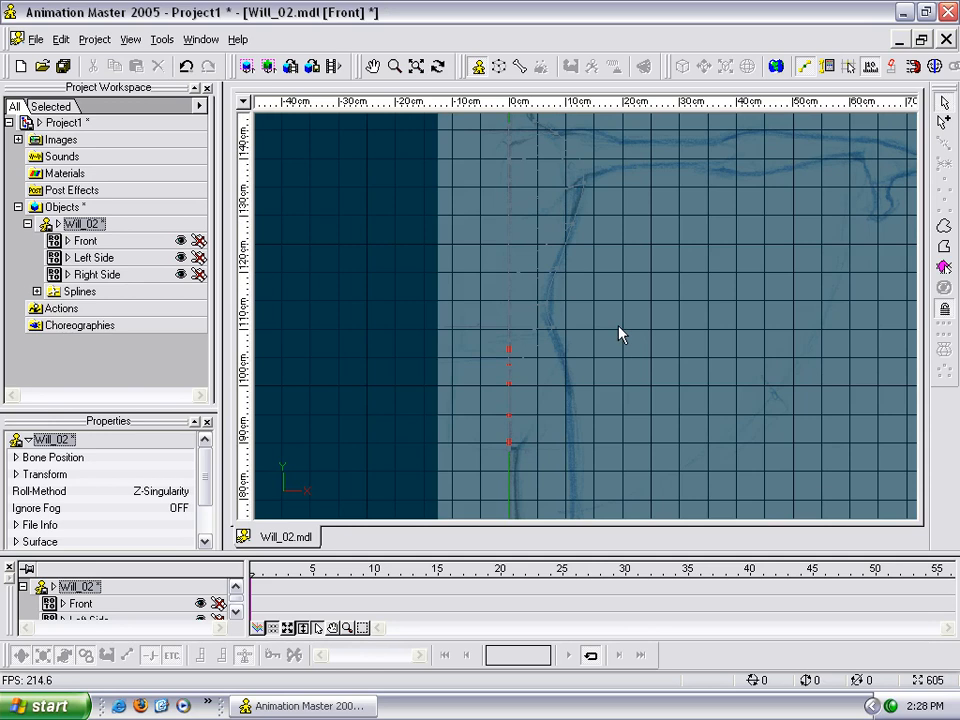
key(t)
drag(603, 347, 535, 333)
key(1)
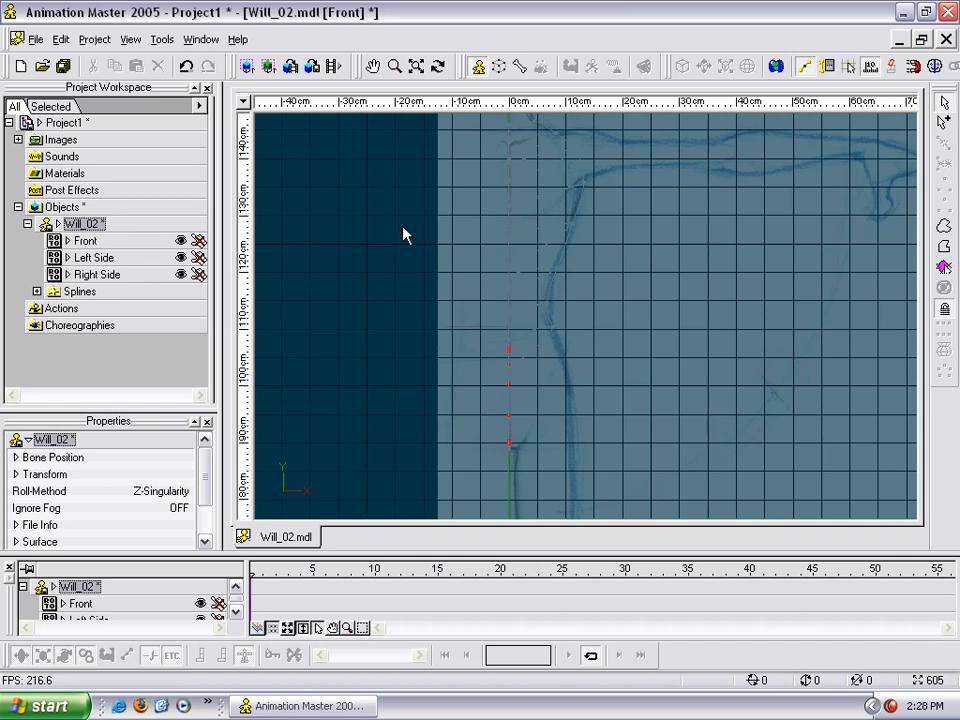
In the front view, move the oval's upper control points outward along the X axis towards the hip outline.
scroll(535, 328, up, 4)
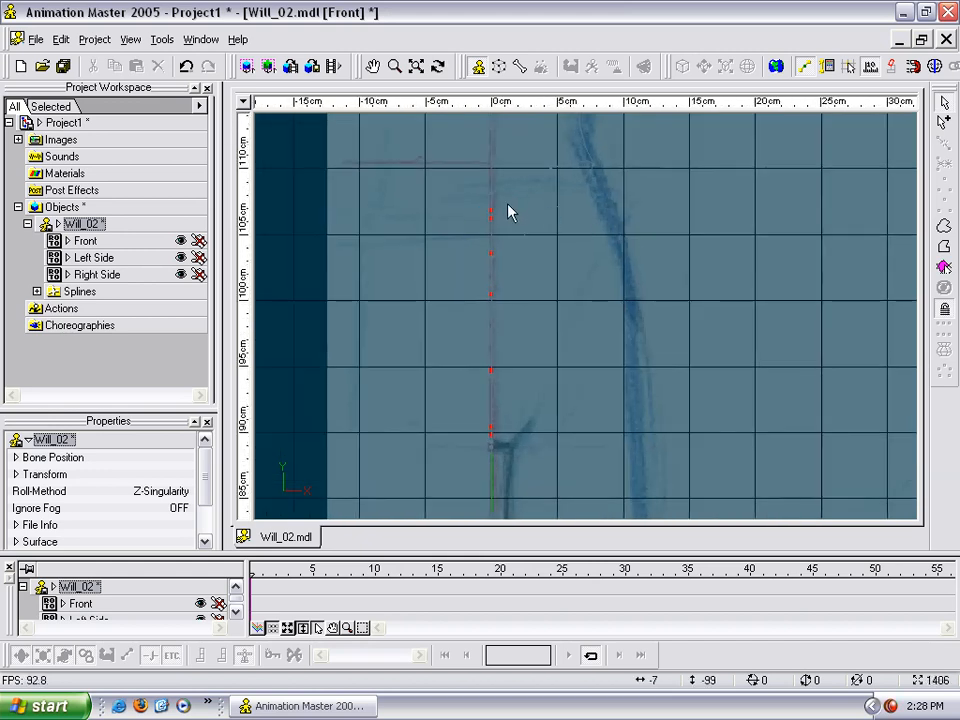
click(491, 211)
key(3)
drag(492, 206, 620, 209)
key(1)
drag(493, 212, 619, 222)
drag(495, 228, 614, 252)
drag(493, 252, 603, 281)
Move the oval's remaining lower and rear control points outward along X so the loop slants from crotch to hip.
click(502, 354)
drag(502, 354, 525, 428)
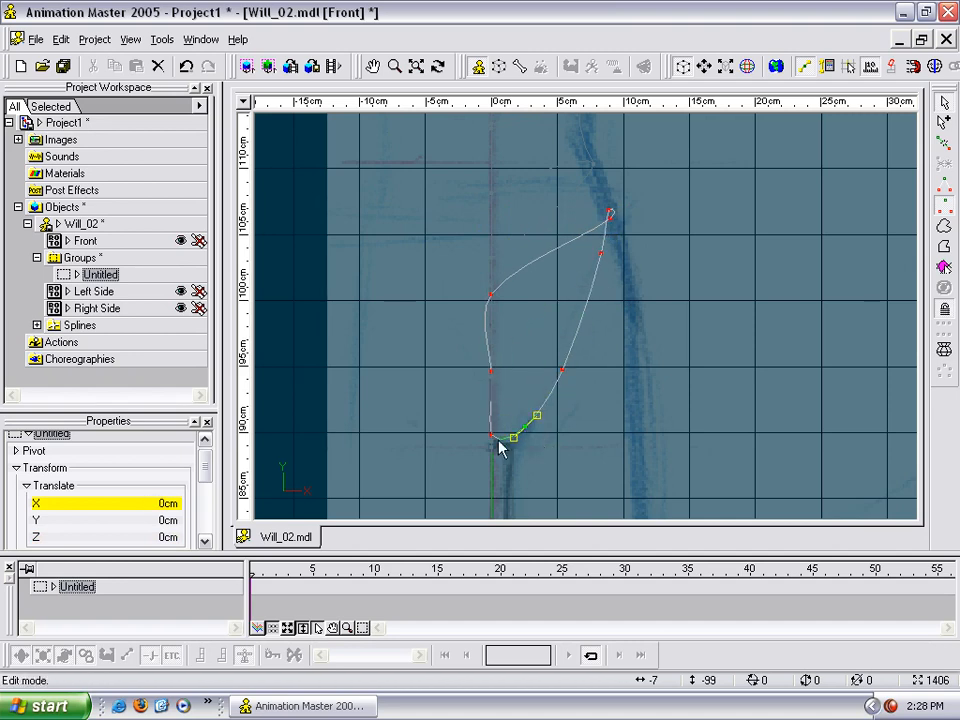
drag(527, 437, 511, 431)
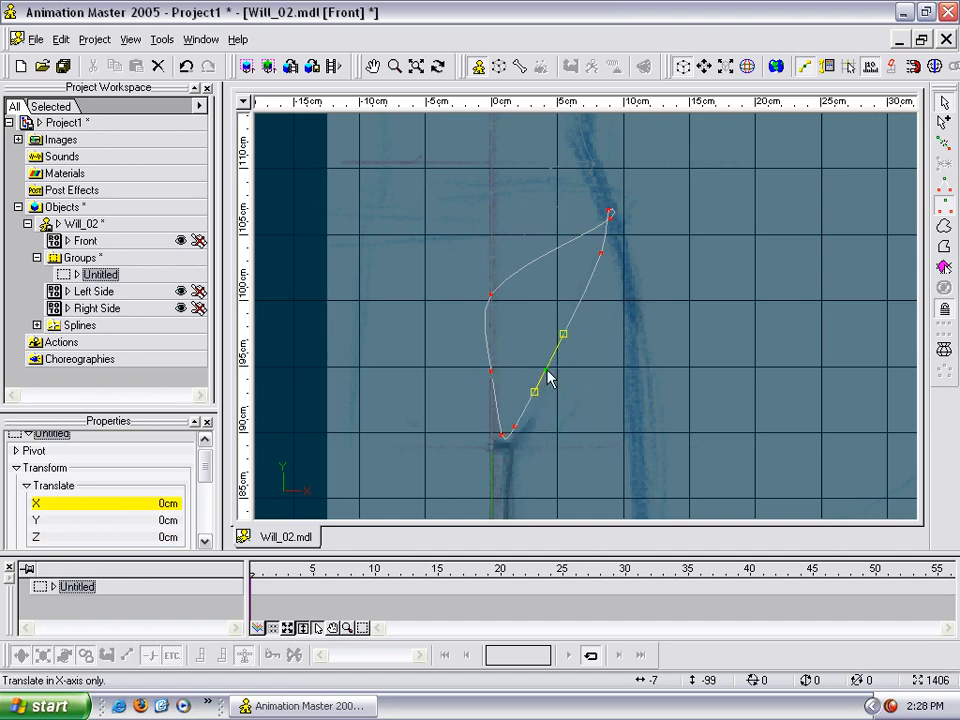
drag(495, 378, 586, 391)
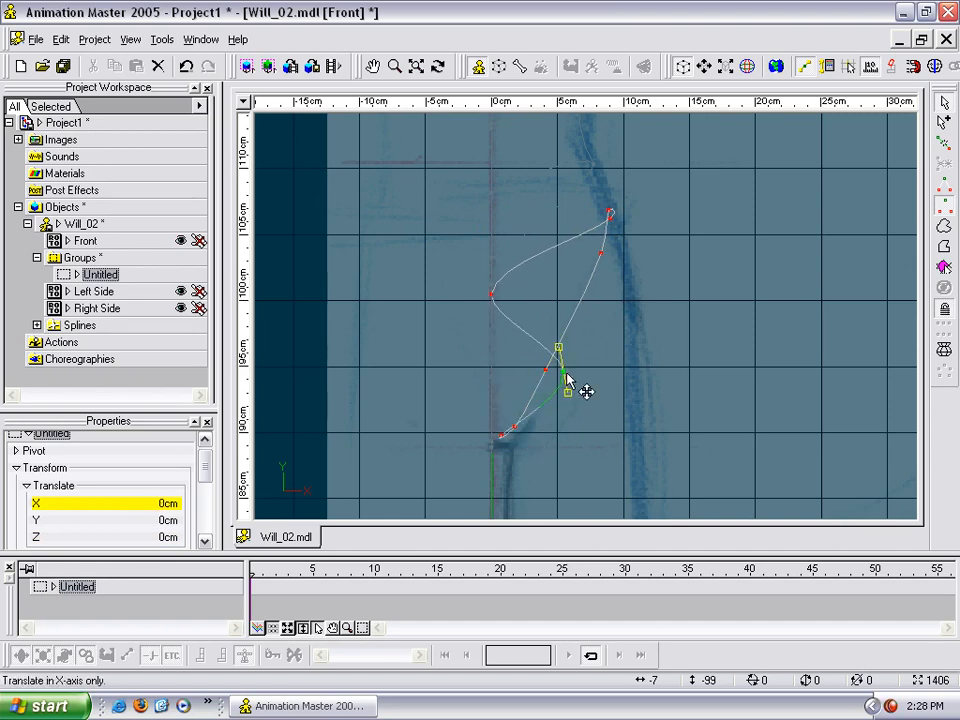
drag(493, 298, 614, 293)
key(0)
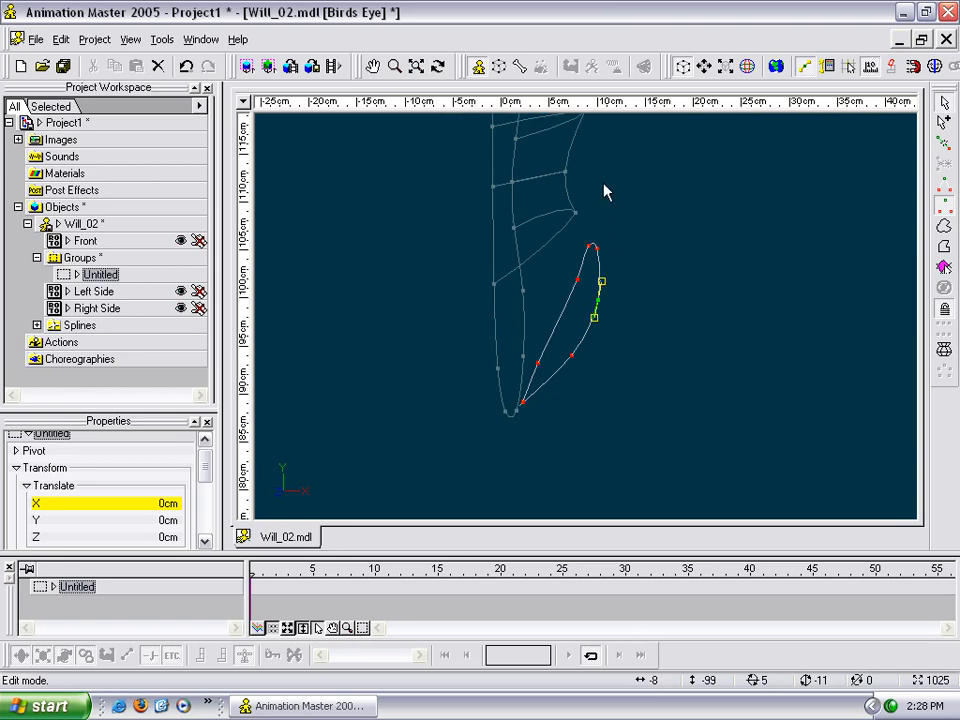
Lower the upper group of leg-opening control points and shift them slightly outward onto the hip line.
key(1)
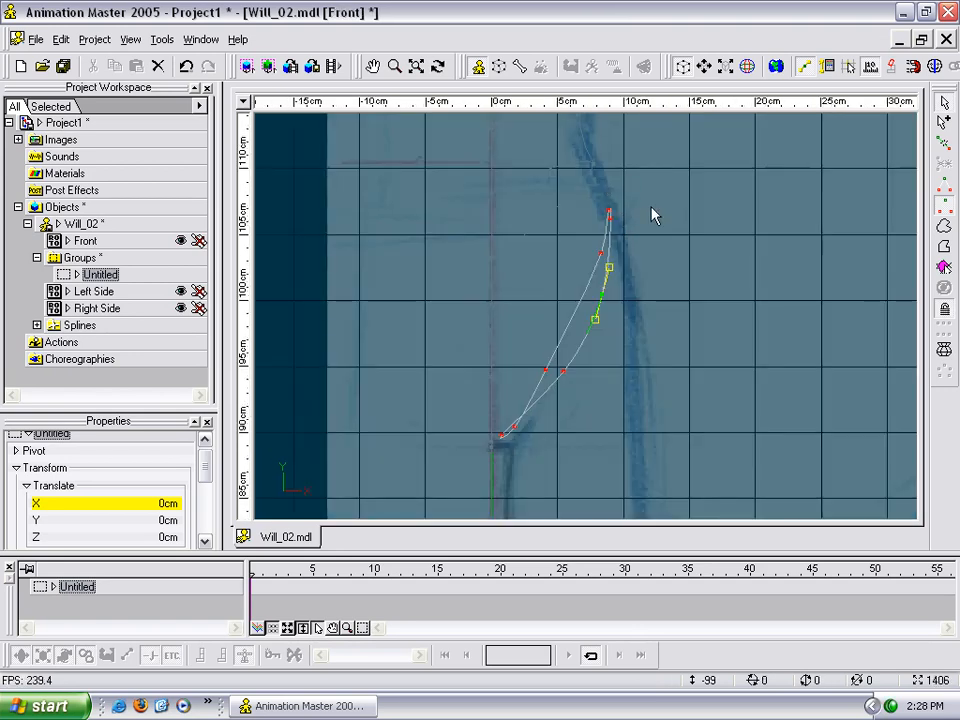
drag(685, 231, 650, 285)
drag(555, 258, 604, 362)
click(577, 420)
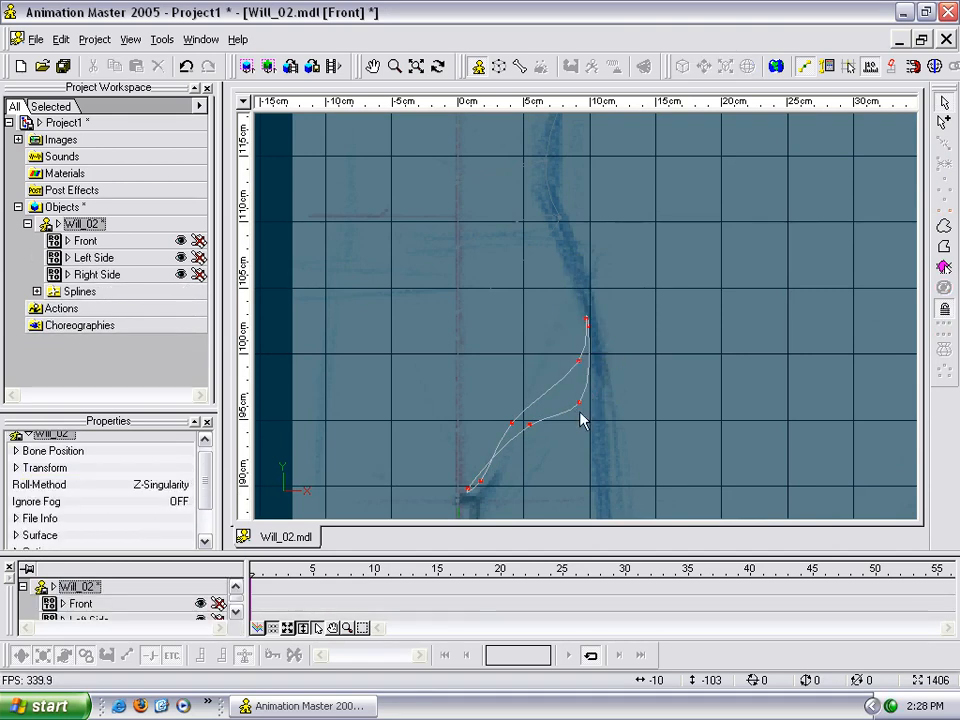
Fine-tune the leg-opening control points in the front view into a tight diagonal curve from the crotch to the hip outline.
mouse_move(531, 429)
mouse_down()
mouse_move(536, 458)
mouse_move(535, 448)
mouse_up()
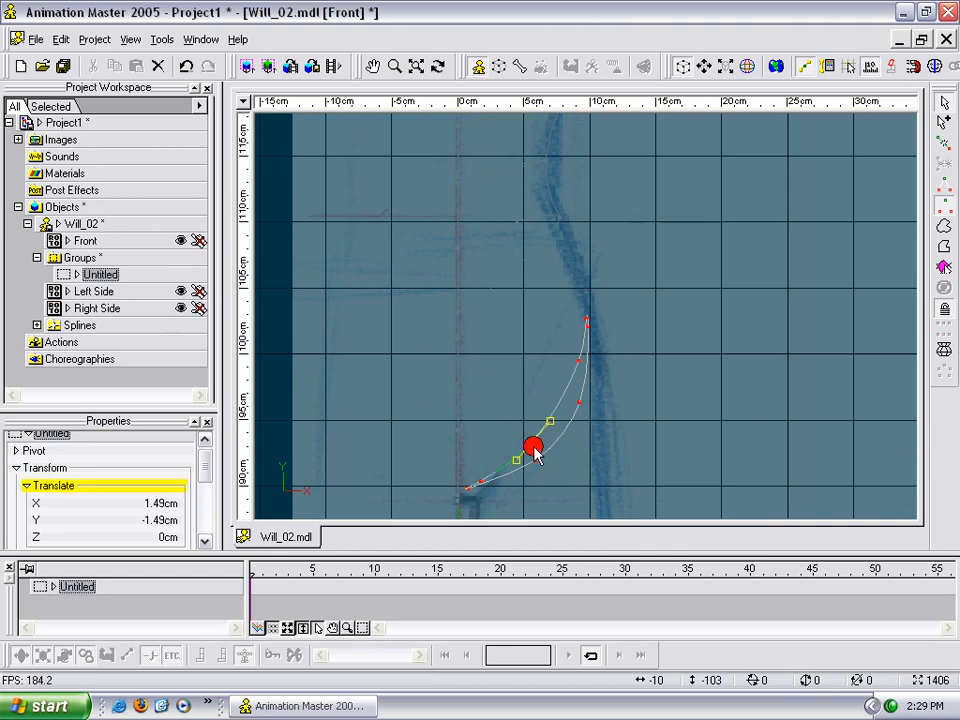
mouse_move(472, 488)
mouse_down()
mouse_move(469, 507)
mouse_move(484, 498)
mouse_up()
drag(529, 449, 536, 454)
click(576, 360)
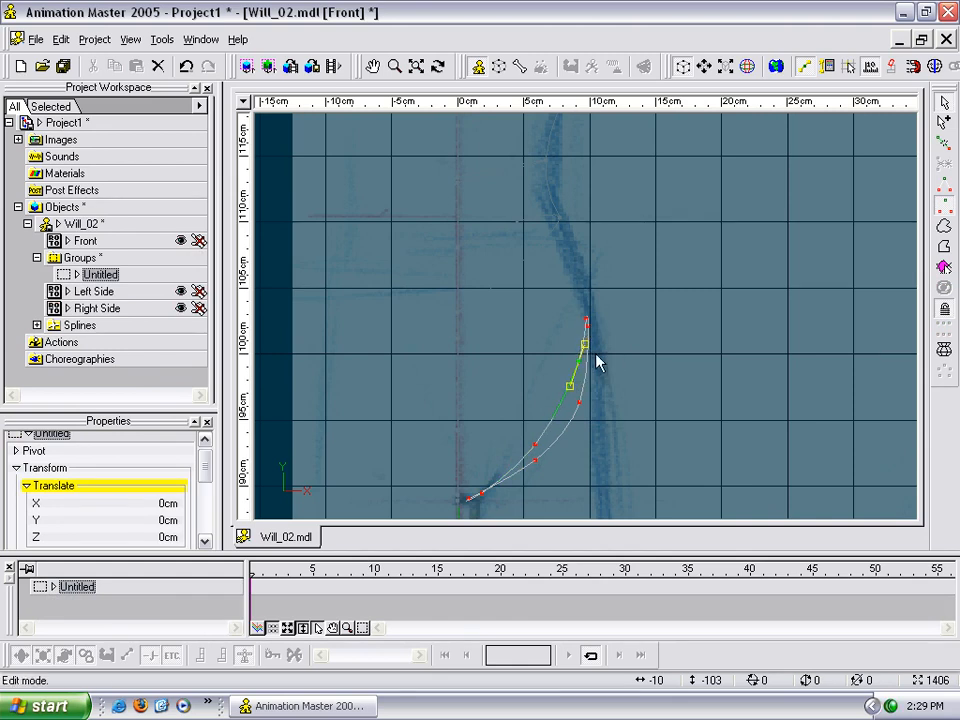
drag(590, 332, 584, 377)
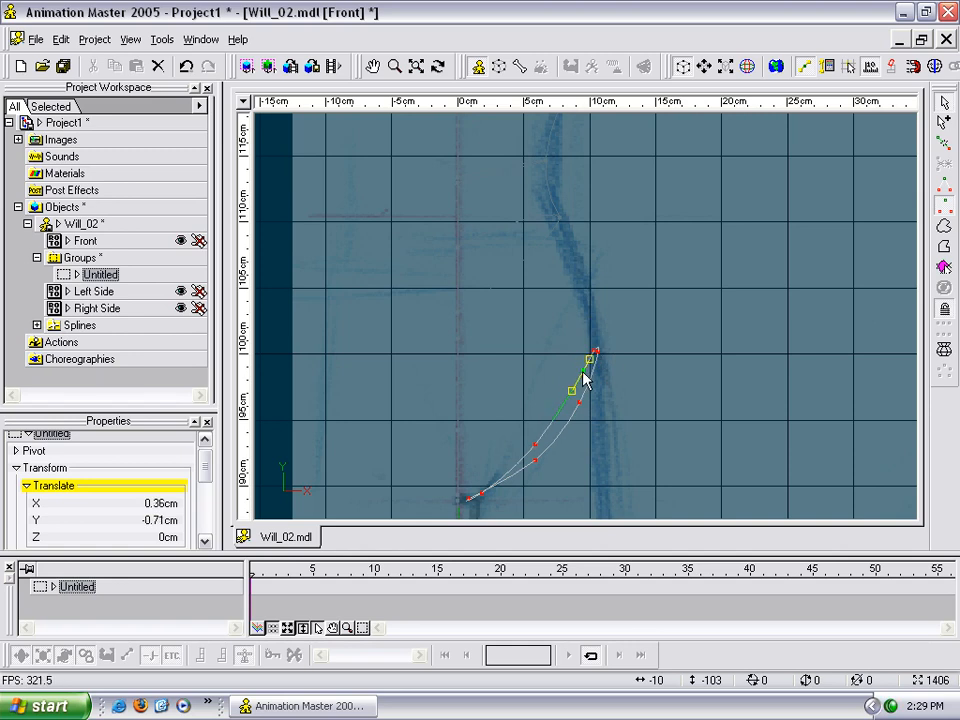
click(578, 401)
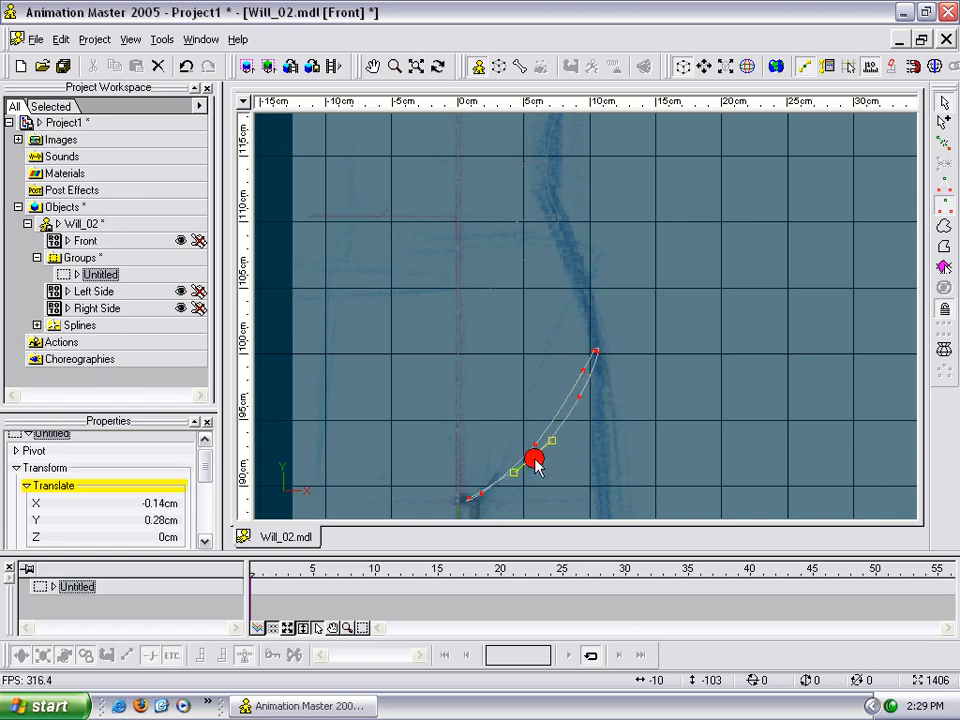
Unlock the torso and connect the leg opening's top point to the lower end of the side spline.
key(t)
drag(555, 454, 550, 388)
click(658, 345)
key(t)
mouse_move(720, 300)
mouse_down()
mouse_move(658, 291)
mouse_move(653, 316)
mouse_move(598, 317)
mouse_up()
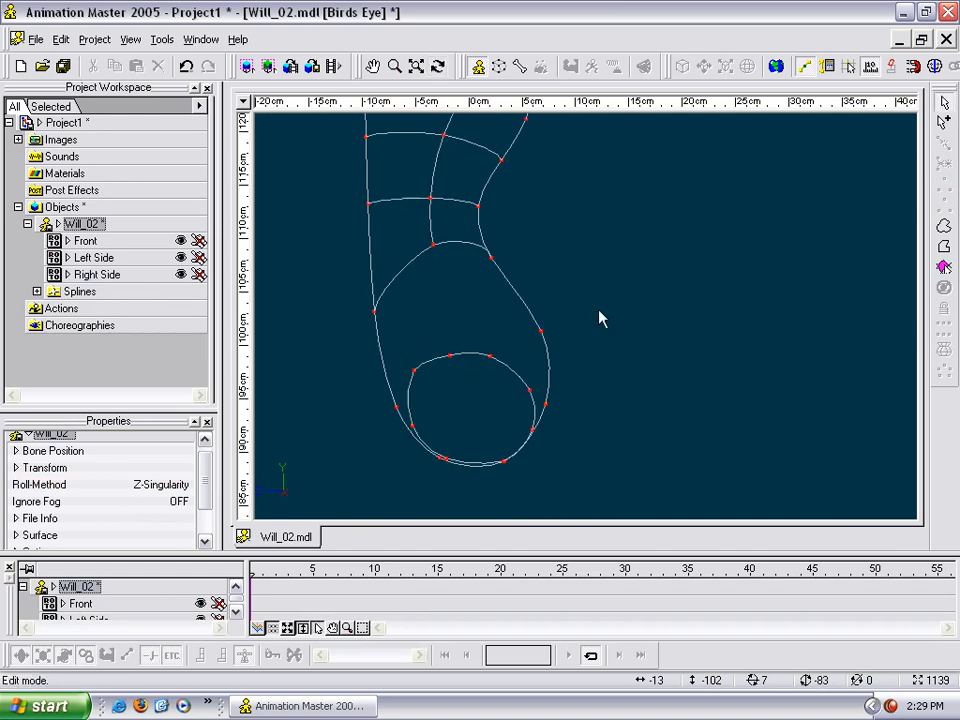
key(a)
mouse_move(450, 358)
mouse_down()
mouse_move(446, 251)
mouse_move(433, 244)
mouse_up()
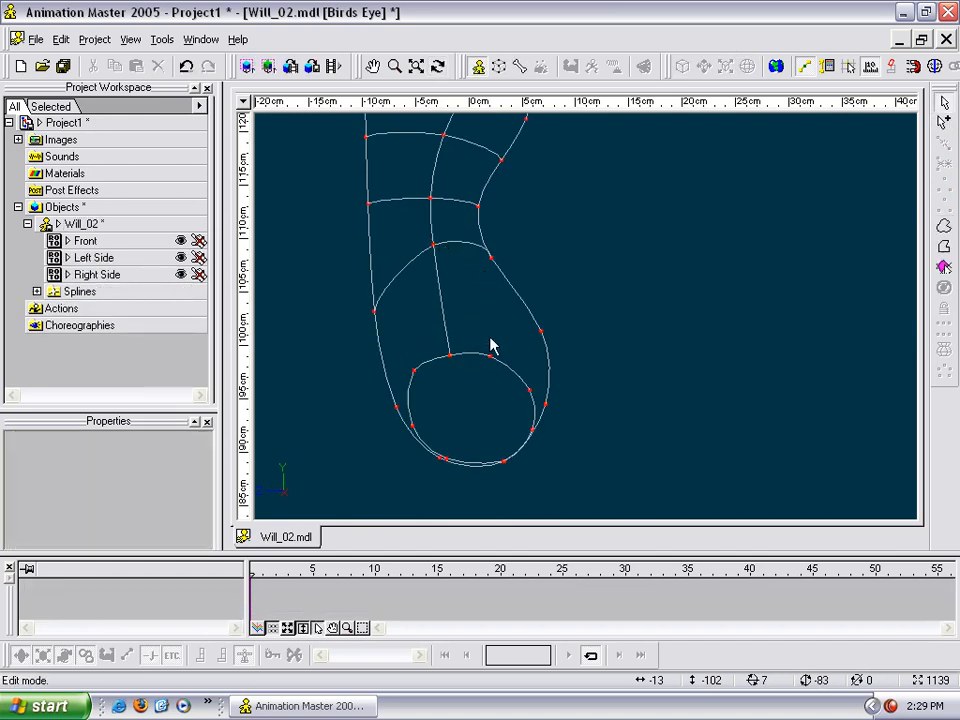
Add a cross spline between the lowest row and the leg opening, from the front spline through the new side segment to the back spline.
key(t)
mouse_move(518, 317)
mouse_down()
mouse_move(484, 317)
mouse_move(514, 315)
mouse_move(504, 315)
mouse_move(512, 327)
mouse_move(497, 313)
mouse_move(510, 313)
mouse_up()
key(t)
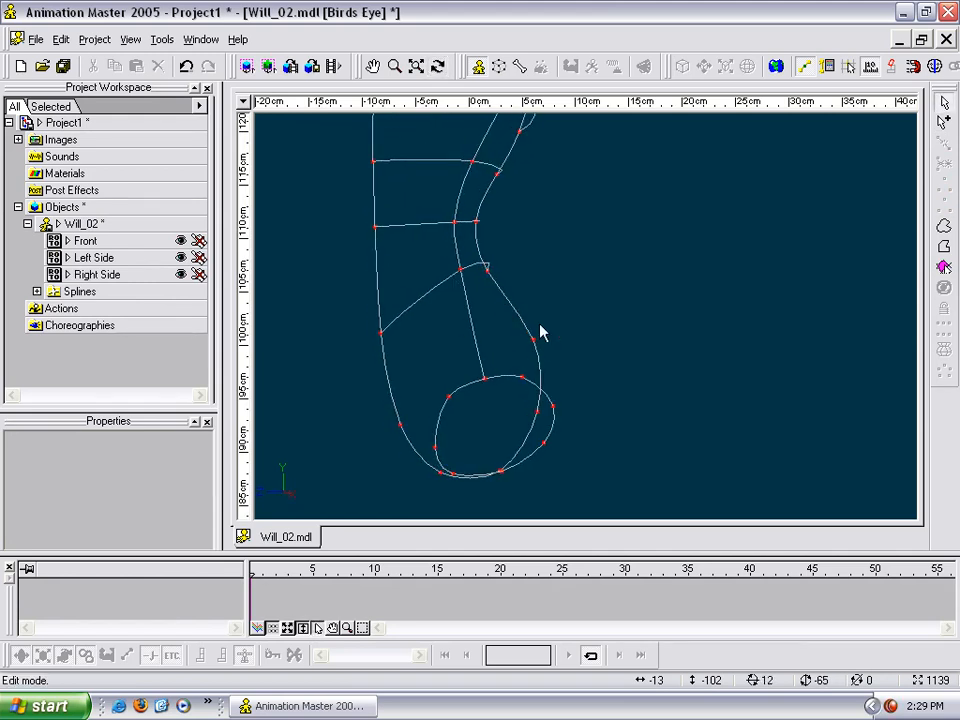
click(491, 328)
key(t)
drag(491, 328, 482, 328)
click(386, 369)
click(409, 354)
key(a)
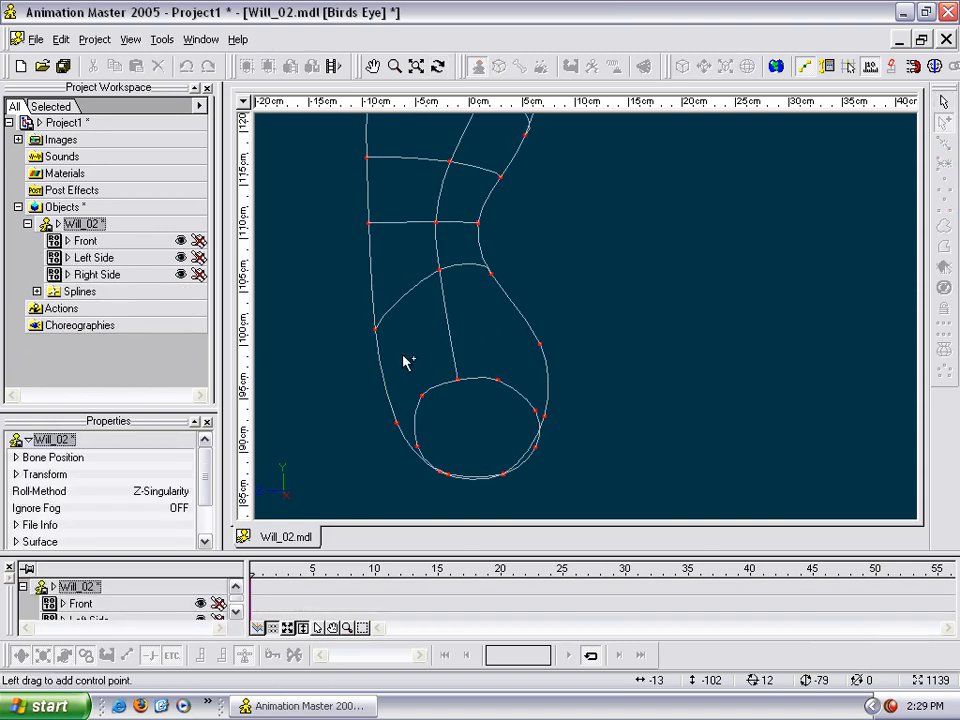
drag(383, 375, 447, 322)
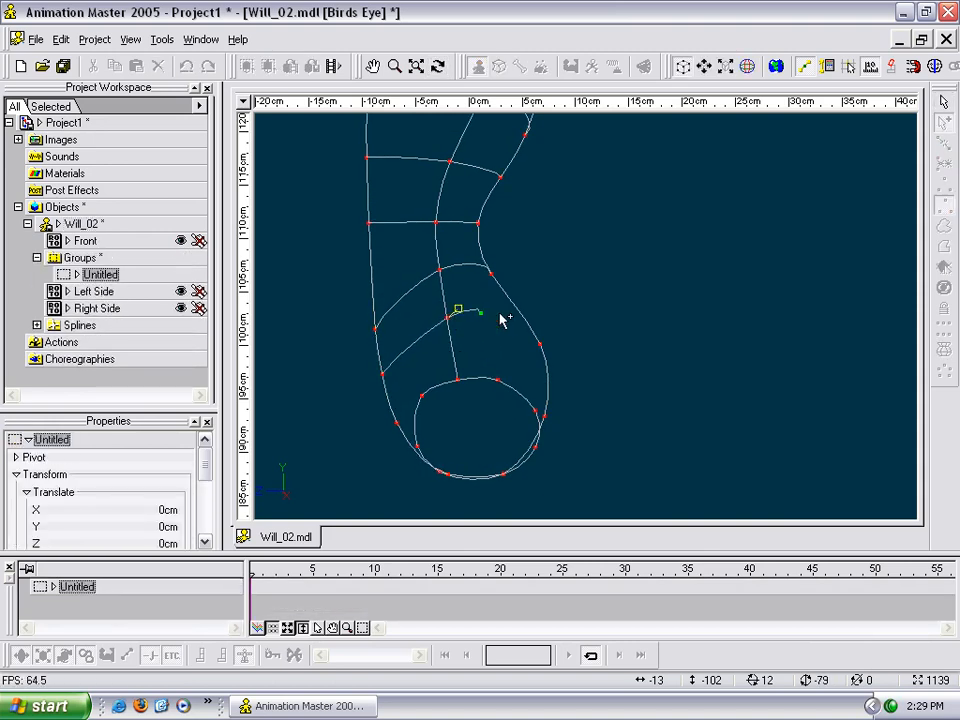
key(t)
drag(570, 366, 468, 402)
key(a)
Join the leg opening's upper front and back points to new control points on the front and back splines.
key(t)
drag(483, 351, 447, 305)
key(m)
scroll(482, 293, up, 3)
key(t)
key(a)
click(477, 294)
key(t)
click(437, 369)
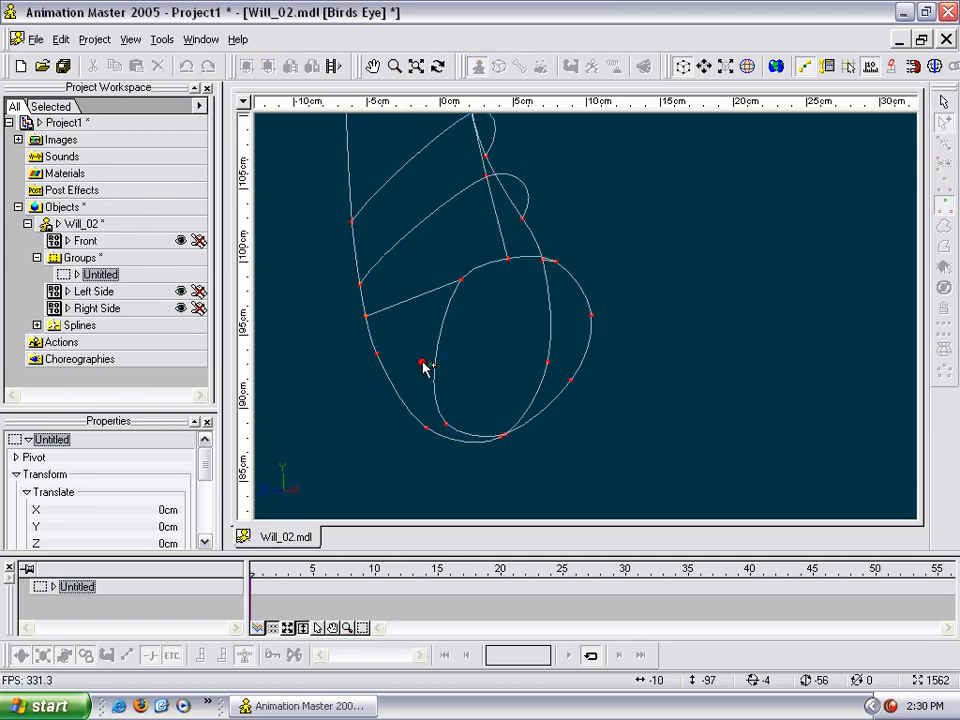
Connect the leg opening's remaining front, back and bottom points to the adjacent points on the torso's centre outline.
drag(426, 355, 541, 371)
key(a)
right_click(573, 352)
key(t)
mouse_move(445, 323)
mouse_down()
mouse_move(567, 298)
mouse_move(524, 295)
mouse_move(553, 274)
mouse_move(542, 296)
mouse_up()
key(t)
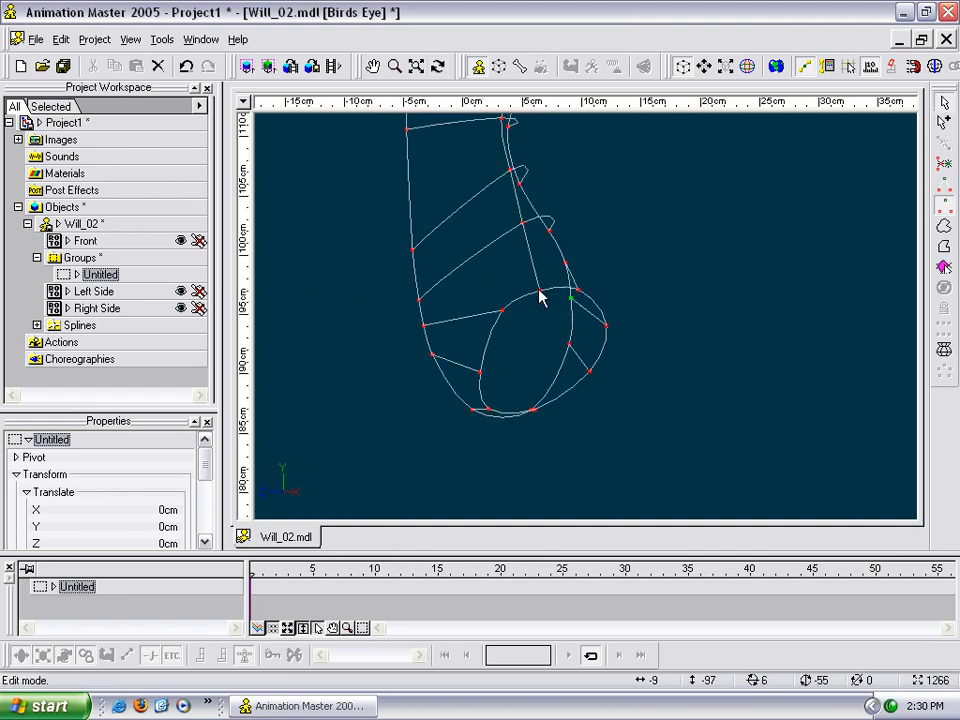
Select all control points of the leg opening together with the adjoining pelvis outline points.
drag(490, 252, 697, 291)
key(Escape)
click(745, 380)
key(q)
drag(768, 320, 738, 286)
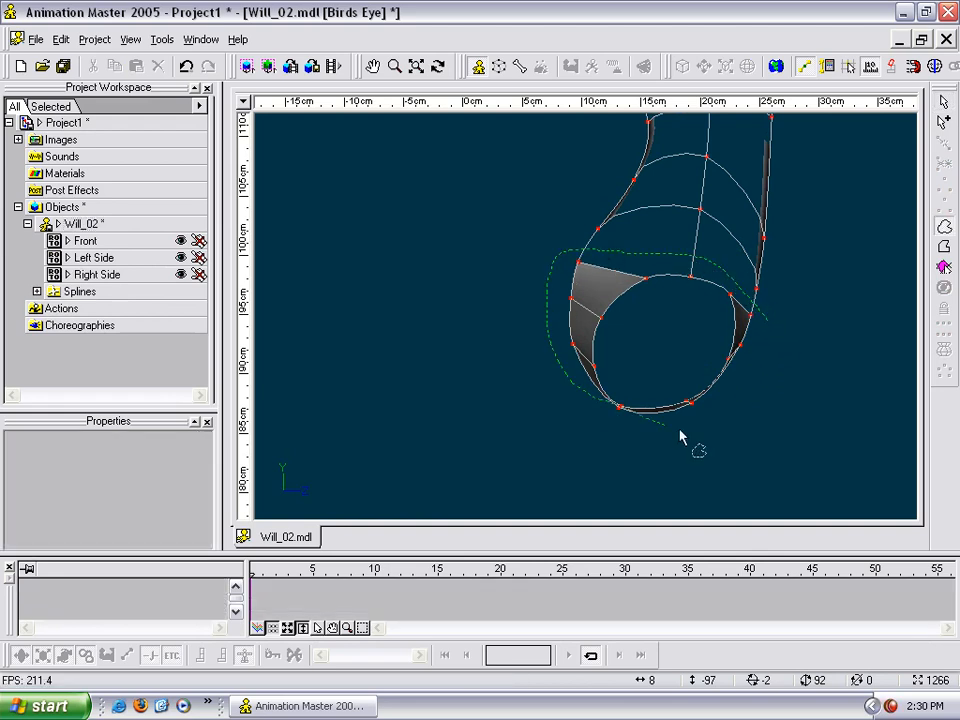
drag(762, 375, 770, 338)
shift+drag(685, 450, 542, 360)
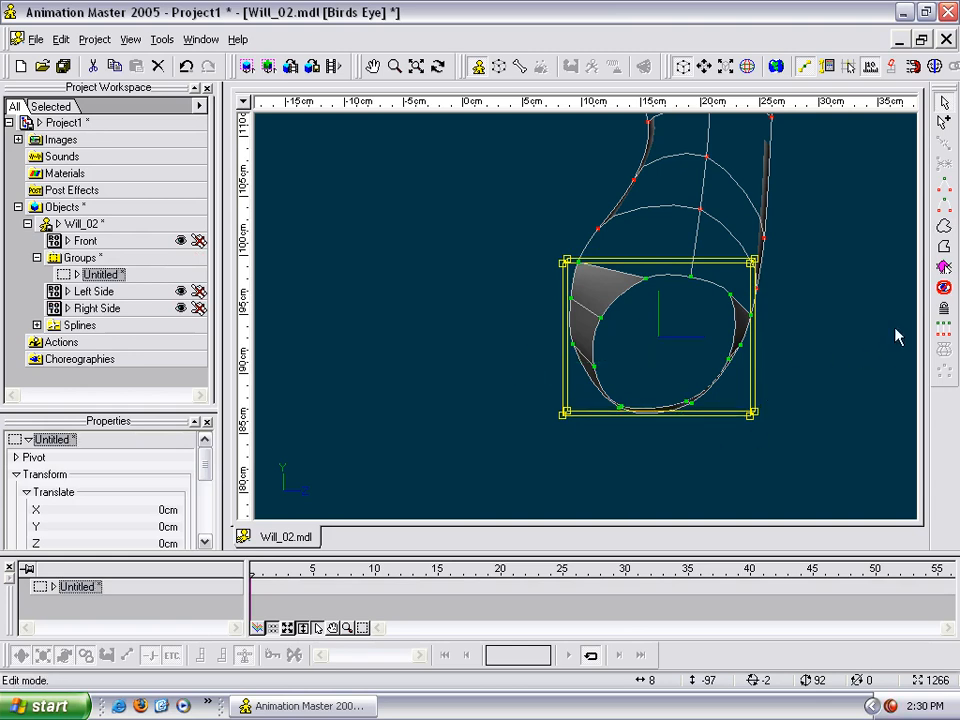
Reposition the leg opening's back and top control points in the right side view to round out the loop.
key(t)
drag(801, 351, 745, 275)
middle_drag(746, 234, 748, 208)
scroll(747, 213, up, 3)
key(t)
drag(748, 220, 705, 294)
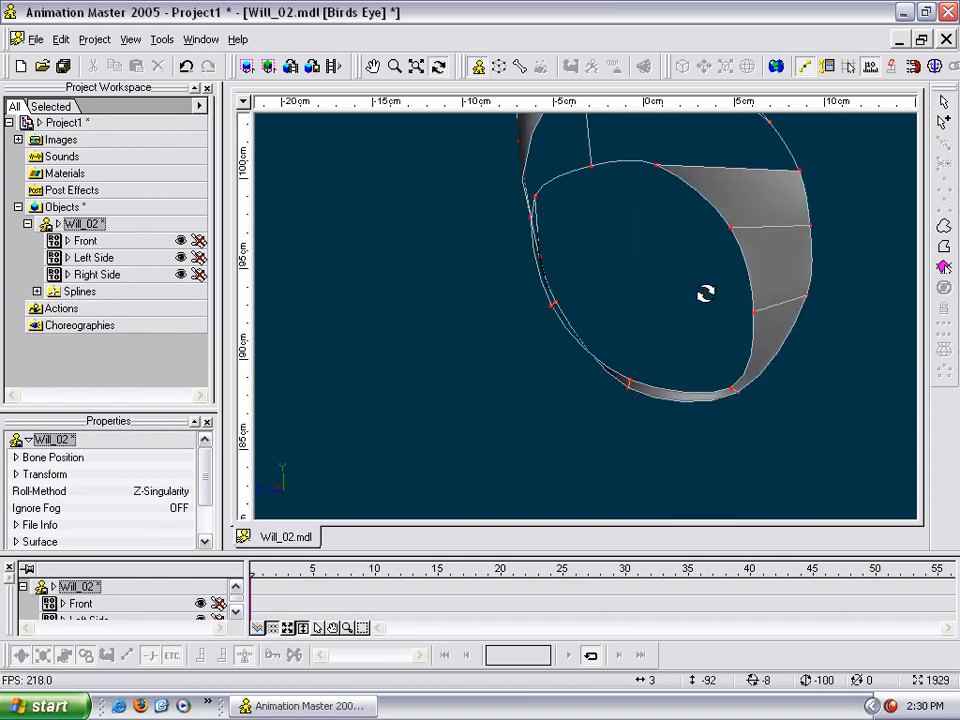
key(6)
scroll(715, 347, up, 6)
middle_drag(692, 378, 712, 314)
scroll(710, 314, up, 2)
drag(580, 283, 618, 275)
drag(596, 376, 625, 343)
drag(620, 270, 610, 252)
drag(497, 207, 561, 184)
drag(405, 206, 447, 169)
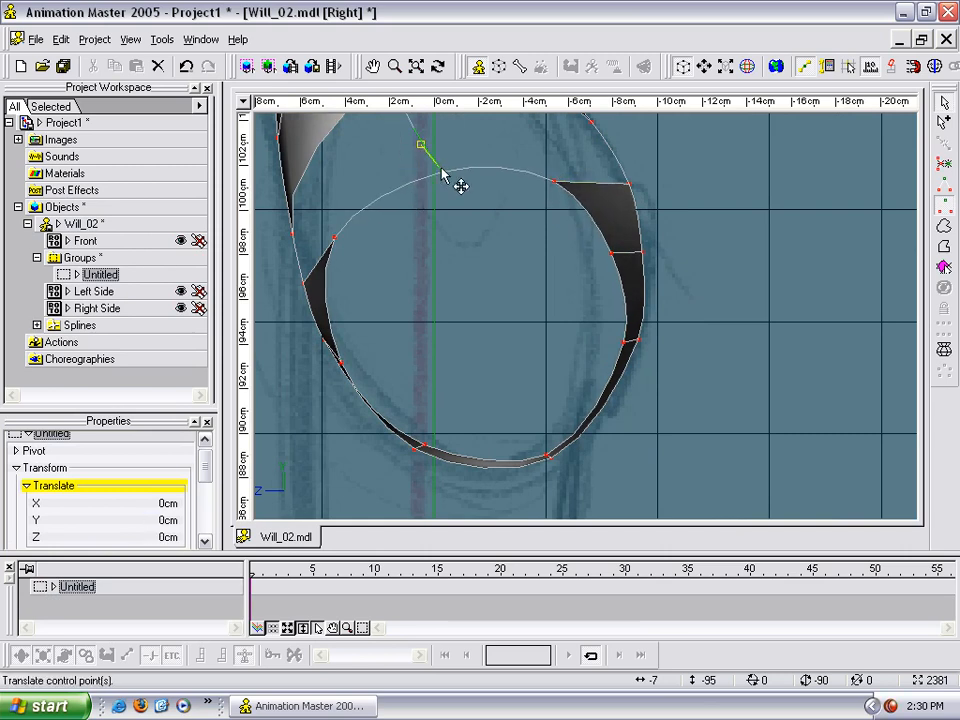
Adjust the leg opening's front and lower front control points in the side view to even out its curve.
middle_drag(480, 165, 491, 220)
drag(358, 298, 348, 320)
middle_drag(460, 282, 461, 159)
drag(351, 294, 343, 270)
drag(439, 383, 428, 378)
middle_drag(546, 363, 604, 358)
drag(423, 375, 422, 380)
middle_drag(454, 360, 521, 306)
Examine the reshaped leg opening and the torso from several angles.
drag(521, 306, 475, 281)
key(t)
scroll(550, 285, down, 4)
middle_drag(550, 304, 579, 401)
scroll(579, 401, down, 1)
key(t)
drag(581, 400, 599, 326)
key(t)
drag(549, 378, 563, 326)
Insert midway control points on the upper torso's cross splines between the front and side splines.
scroll(563, 324, up, 4)
middle_drag(564, 290, 556, 395)
scroll(557, 394, down, 2)
key(t)
drag(562, 297, 590, 278)
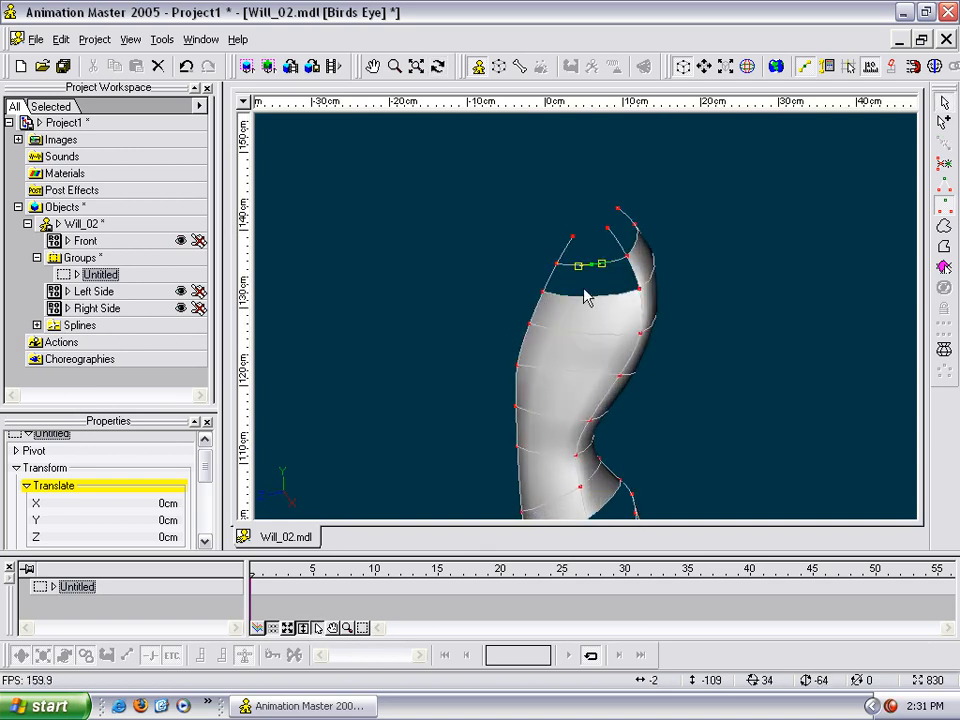
click(589, 300)
key(y)
click(552, 368)
key(y)
click(538, 412)
key(y)
click(541, 454)
key(y)
Insert midway control points on the remaining lower cross splines between the front and side splines.
key(m)
drag(546, 455, 583, 272)
click(540, 338)
key(y)
click(541, 365)
key(y)
key(m)
scroll(583, 272, up, 3)
key(y)
Insert midway control points on the segments connecting the leg opening's front to the torso's centre outline.
key(t)
mouse_move(548, 397)
mouse_down()
mouse_move(567, 389)
mouse_move(545, 206)
mouse_up()
key(m)
scroll(542, 205, up, 1)
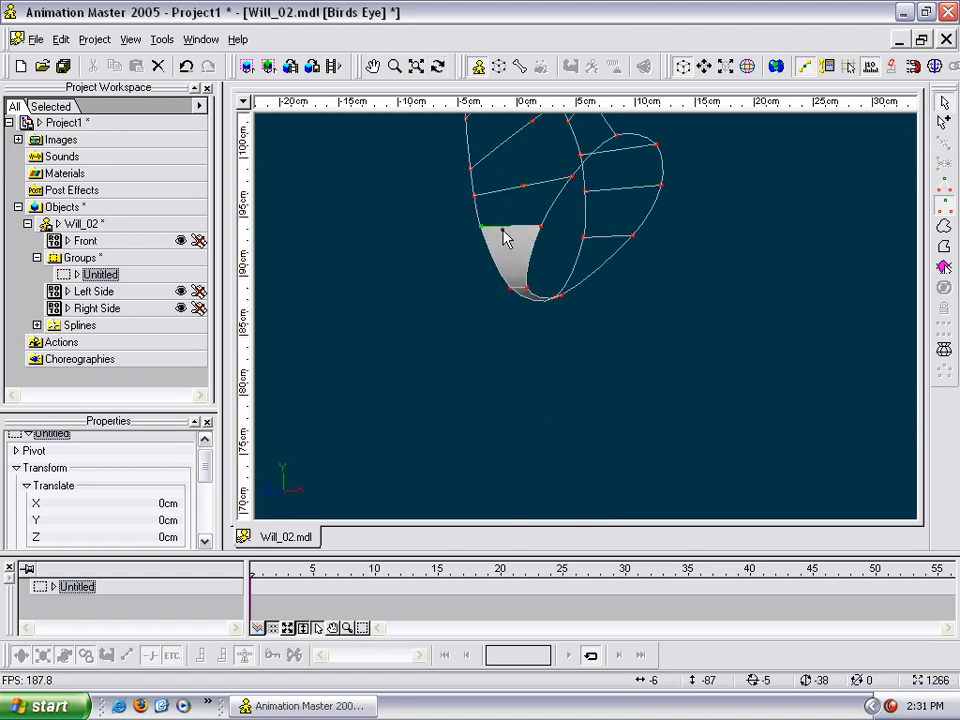
click(505, 232)
scroll(514, 268, up, 8)
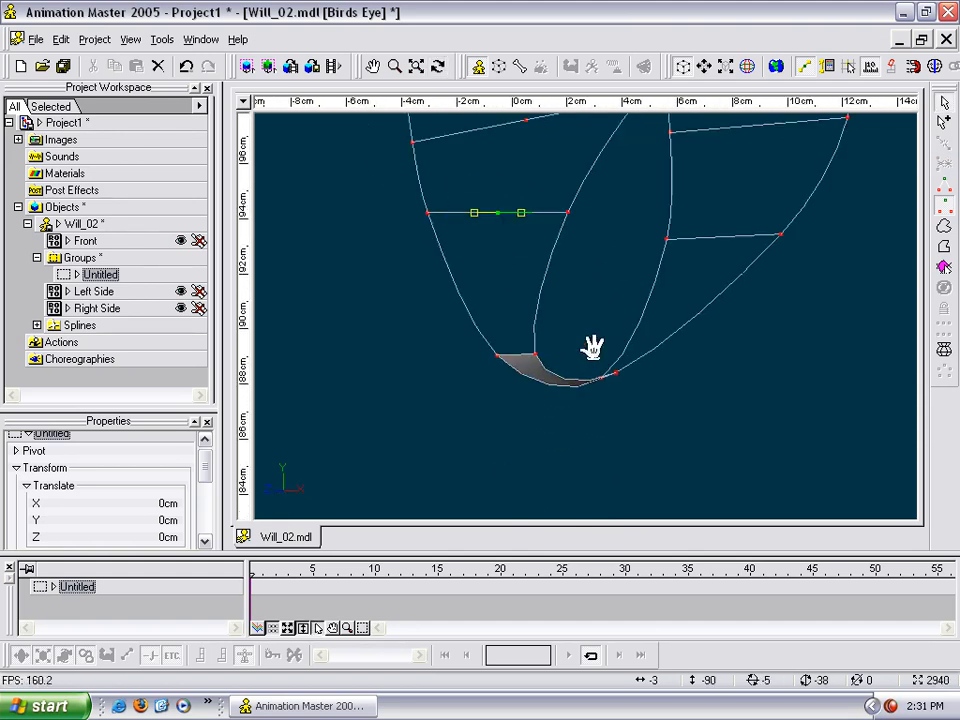
click(531, 355)
key(t)
drag(536, 343, 445, 309)
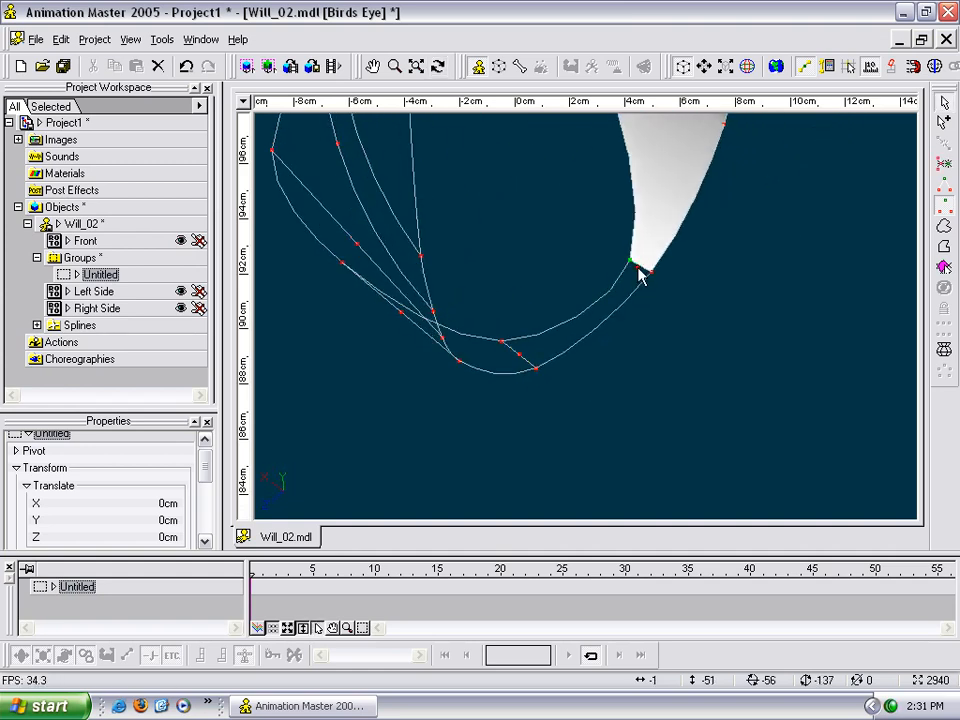
click(531, 310)
click(517, 355)
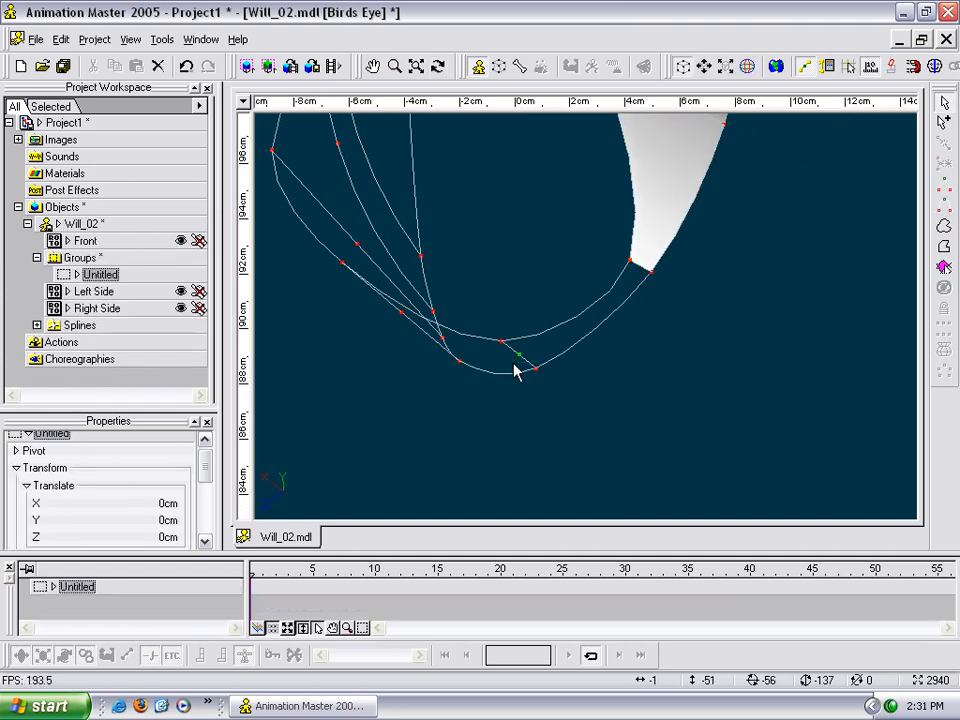
key(Delete)
Insert midway control points on the leg opening's two lower back connections to the centre outline.
key(t)
drag(553, 370, 572, 363)
key(shift+z)
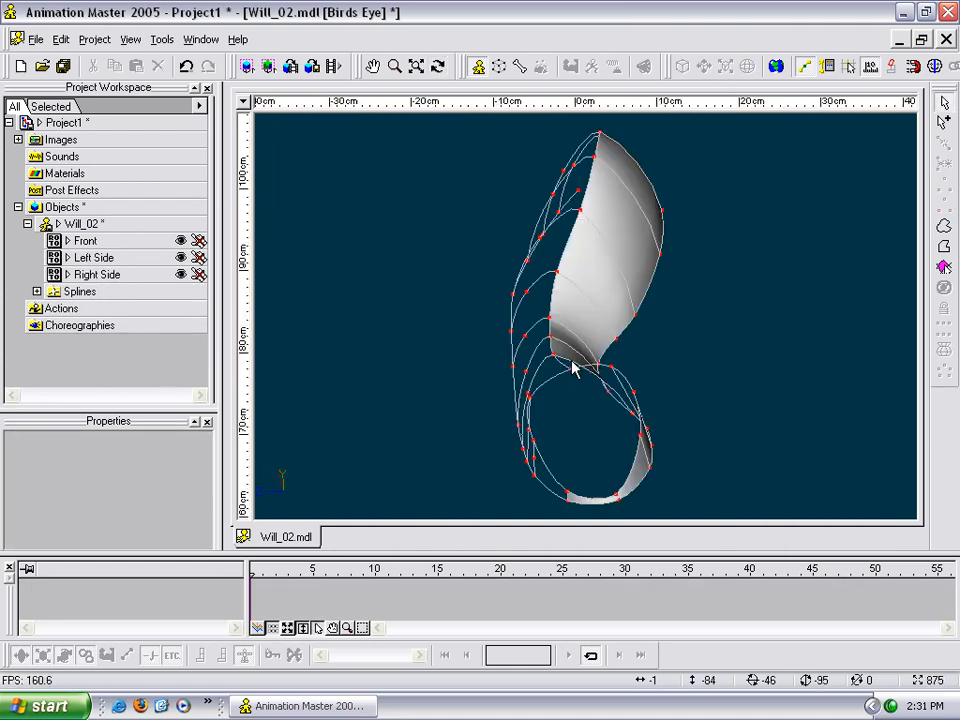
key(t)
drag(626, 264, 647, 230)
middle_drag(647, 230, 627, 292)
scroll(627, 292, up, 3)
key(t)
mouse_move(629, 299)
mouse_down()
mouse_move(613, 294)
mouse_move(615, 315)
mouse_up()
click(613, 316)
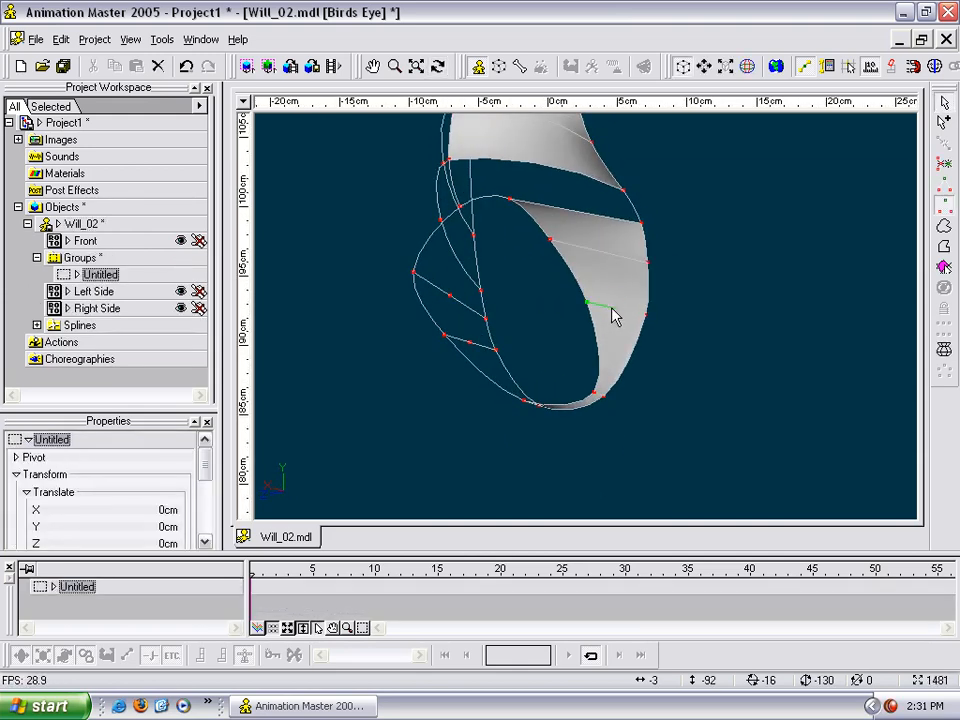
key(y)
click(593, 250)
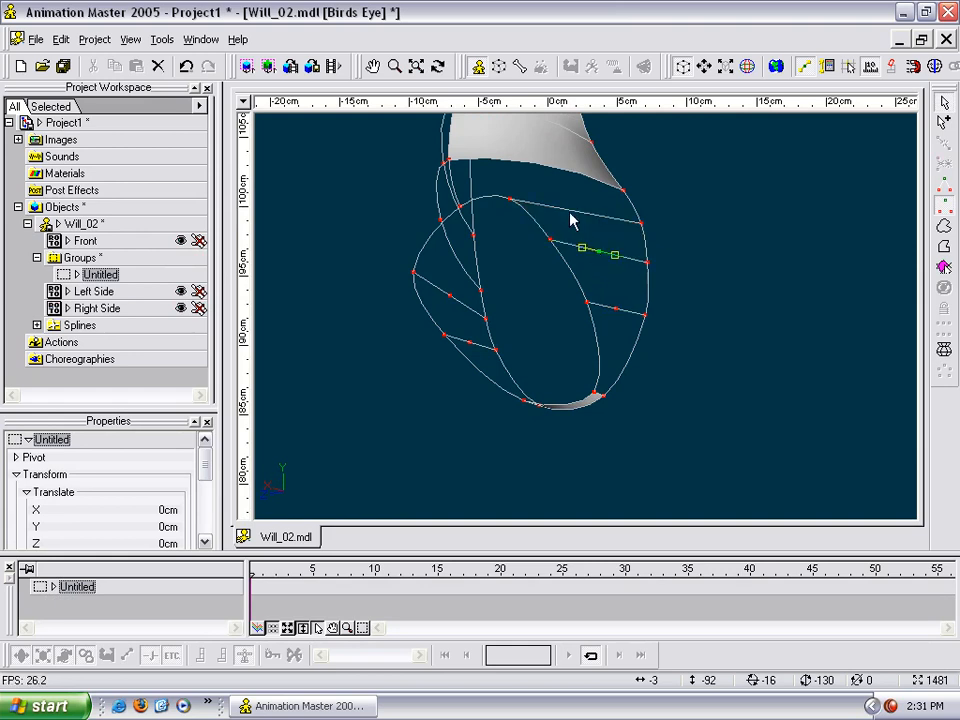
Insert midway control points on the hip and lower waist cross splines between the side and back splines.
key(m)
drag(567, 246, 590, 351)
click(573, 271)
key(y)
click(585, 229)
key(y)
click(587, 183)
key(y)
Insert midway control points on the mid-back cross splines between the side and back splines.
key(m)
drag(588, 216, 610, 430)
click(621, 330)
key(y)
click(643, 254)
key(y)
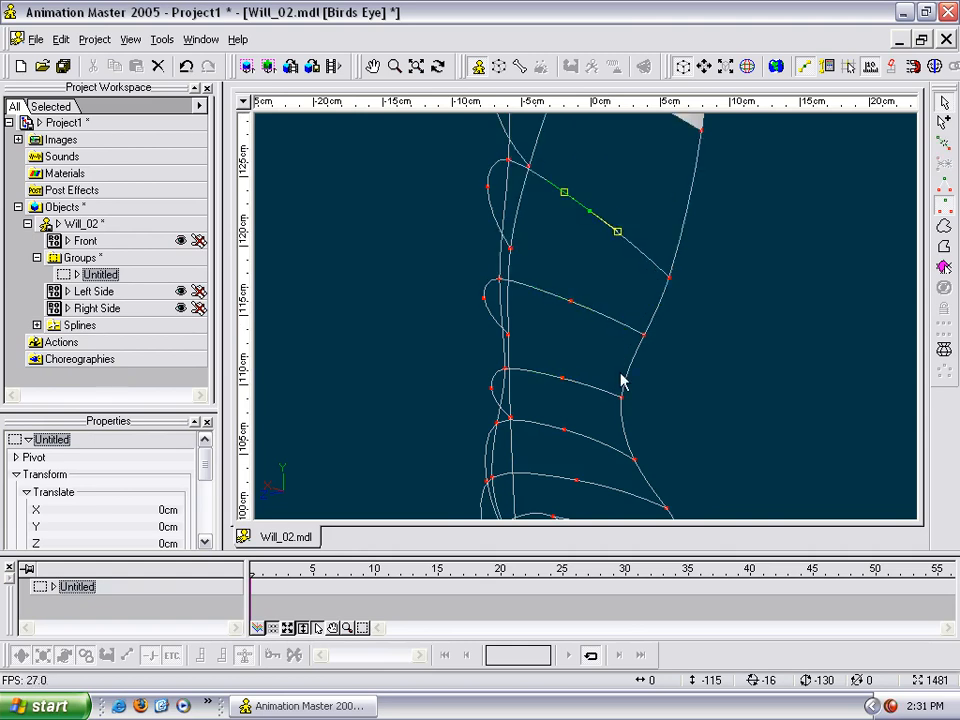
key(m)
drag(626, 234, 609, 393)
key(y)
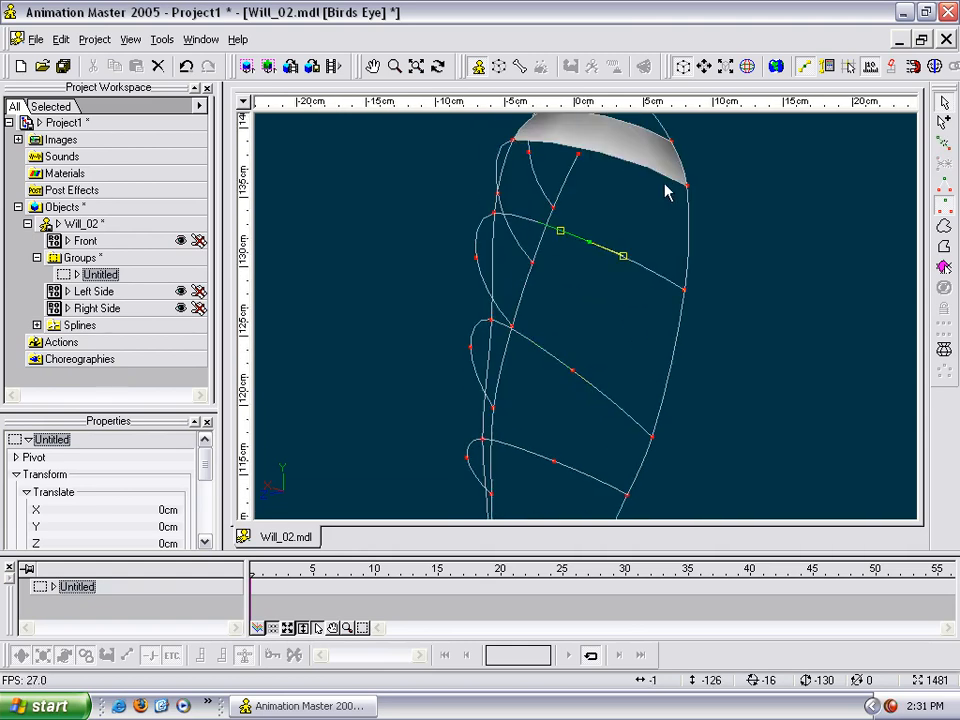
Insert midway control points on the top two cross splines between the side and back splines.
click(661, 171)
key(y)
key(m)
mouse_move(656, 158)
mouse_down()
mouse_move(654, 247)
mouse_move(671, 285)
mouse_move(628, 345)
mouse_move(681, 238)
mouse_up()
click(649, 220)
key(y)
Draw a vertical spline through the front half's midway control points from the top cross spline down to the waist.
key(t)
scroll(681, 238, down, 7)
drag(666, 282, 669, 230)
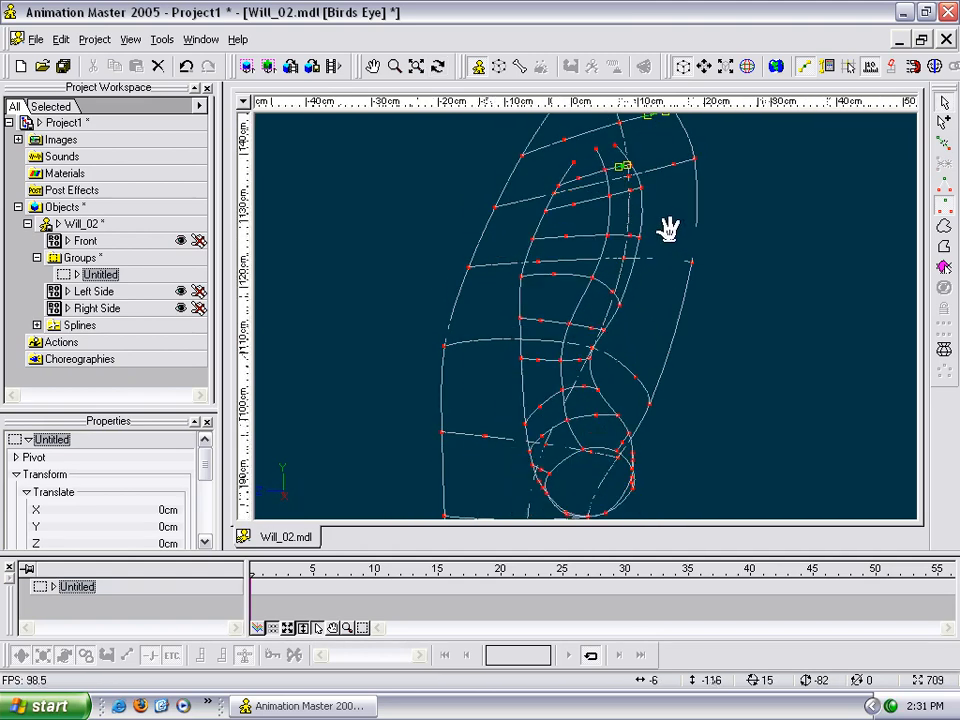
key(a)
click(579, 180)
right_click(576, 206)
click(567, 237)
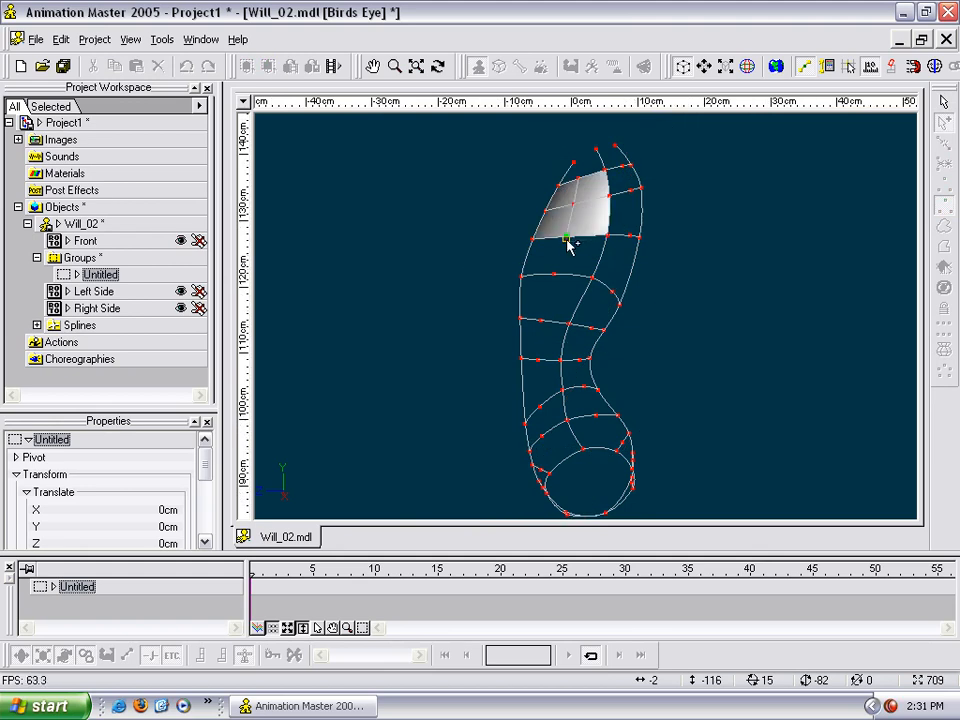
click(553, 275)
right_click(540, 359)
click(540, 366)
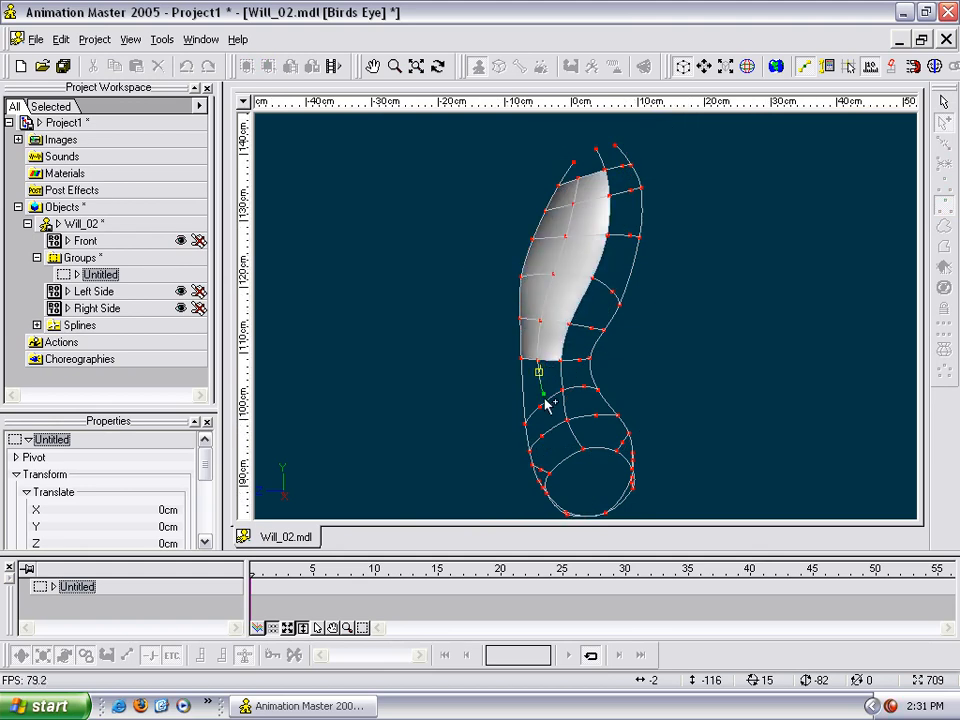
Extend the front vertical spline through the hip rows and the leg opening's front connections to its lower front end.
right_click(541, 407)
click(541, 412)
right_click(543, 437)
key(Escape)
mouse_move(568, 439)
ctrl+middle_down()
mouse_move(611, 428)
mouse_move(580, 157)
mouse_move(582, 376)
ctrl+middle_up()
scroll(580, 157, up, 2)
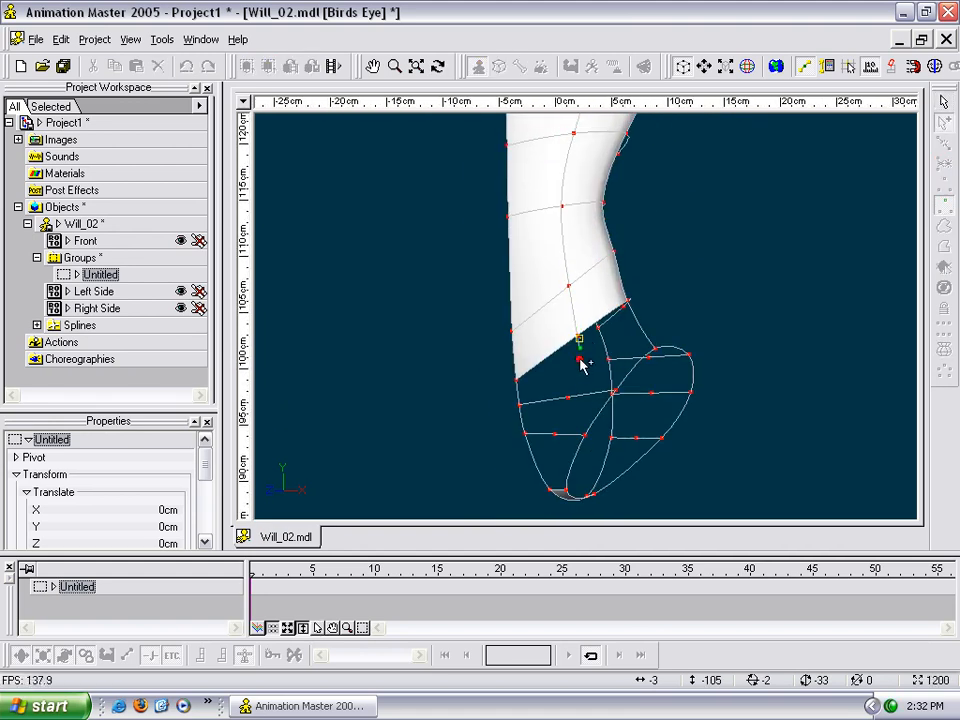
right_click(567, 395)
click(566, 400)
right_click(557, 434)
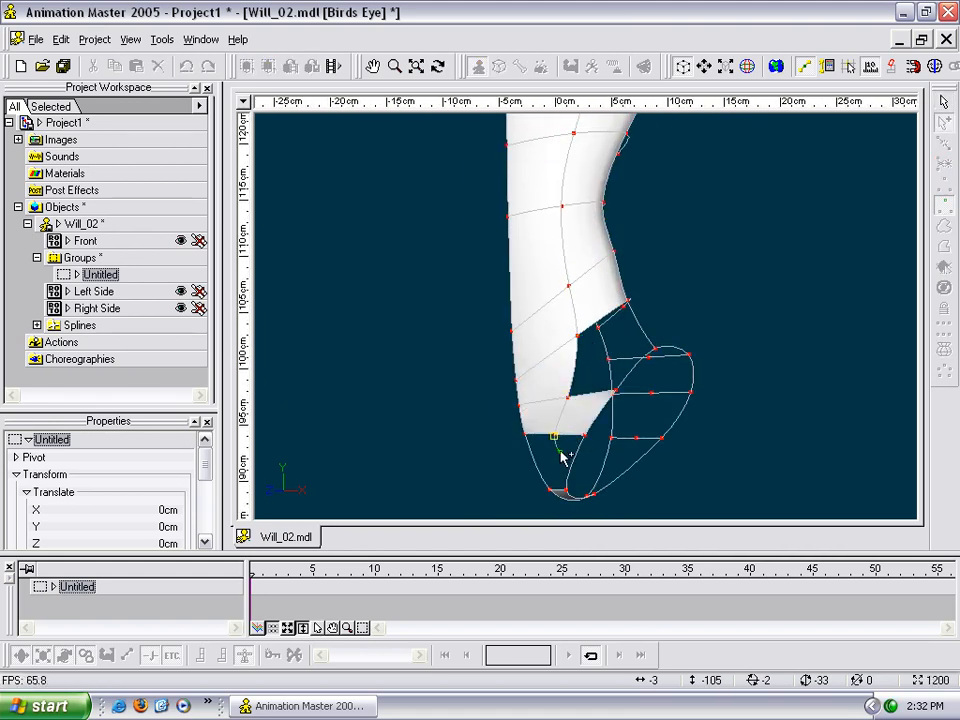
key(Escape)
Draw a vertical spline through the back half's midway control points from the top cross spline down to the lowest hip row.
middle_drag(606, 456, 690, 266)
scroll(688, 245, up, 3)
mouse_move(587, 357)
mouse_down()
mouse_move(583, 349)
mouse_move(590, 444)
mouse_move(596, 362)
mouse_move(516, 377)
mouse_move(589, 381)
mouse_move(564, 371)
mouse_up()
key(t)
scroll(538, 306, down, 4)
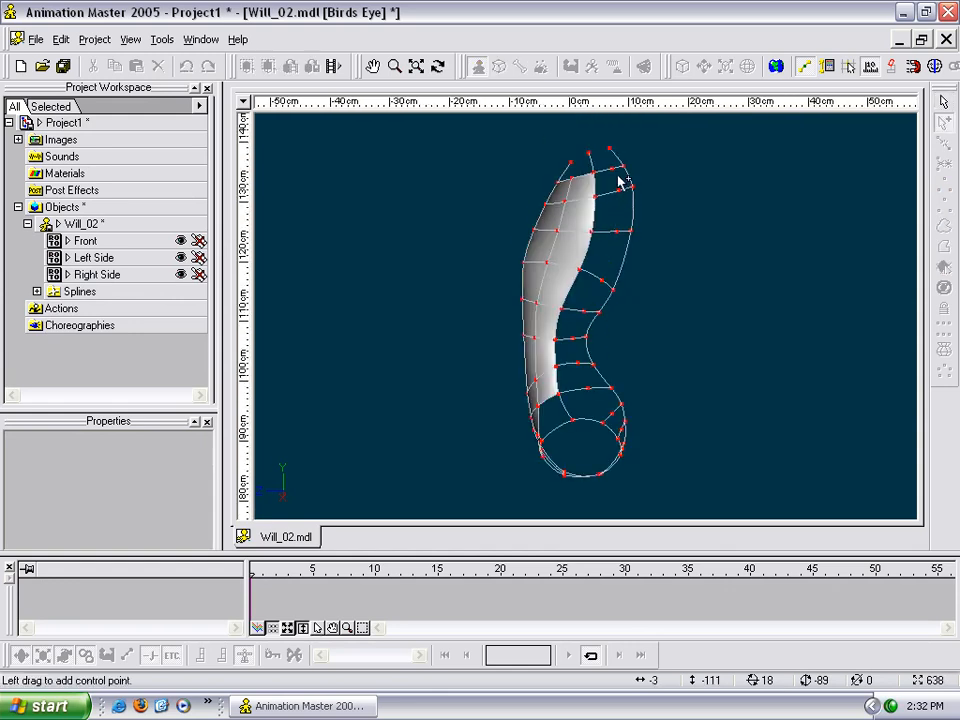
mouse_move(622, 189)
mouse_down()
mouse_move(609, 272)
mouse_move(590, 310)
mouse_move(606, 343)
mouse_move(585, 321)
mouse_up()
click(585, 317)
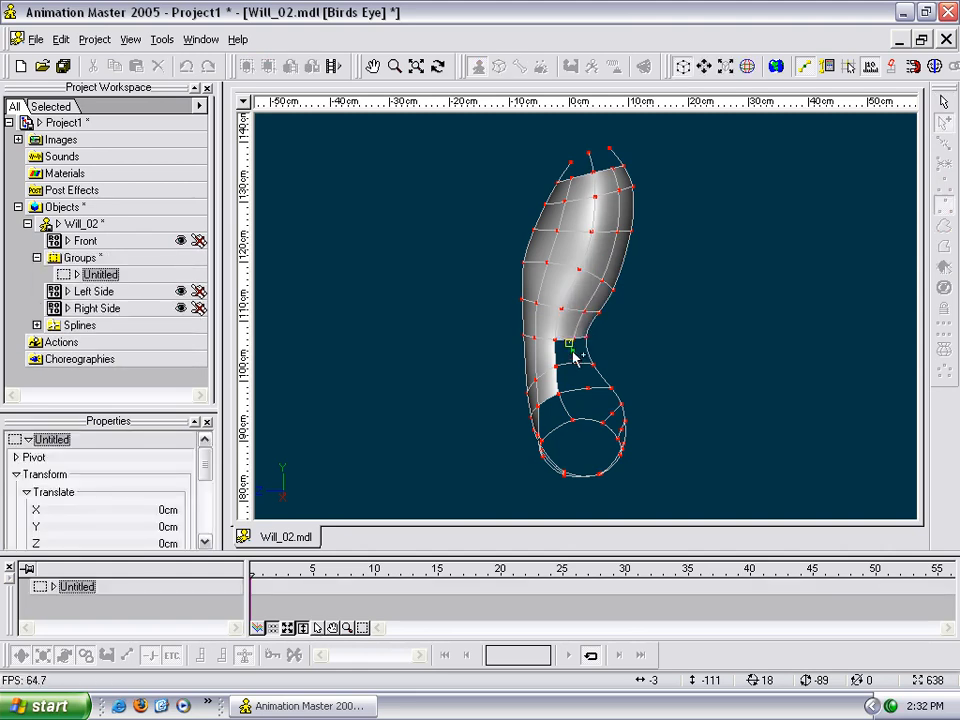
drag(583, 370, 585, 205)
scroll(585, 205, up, 3)
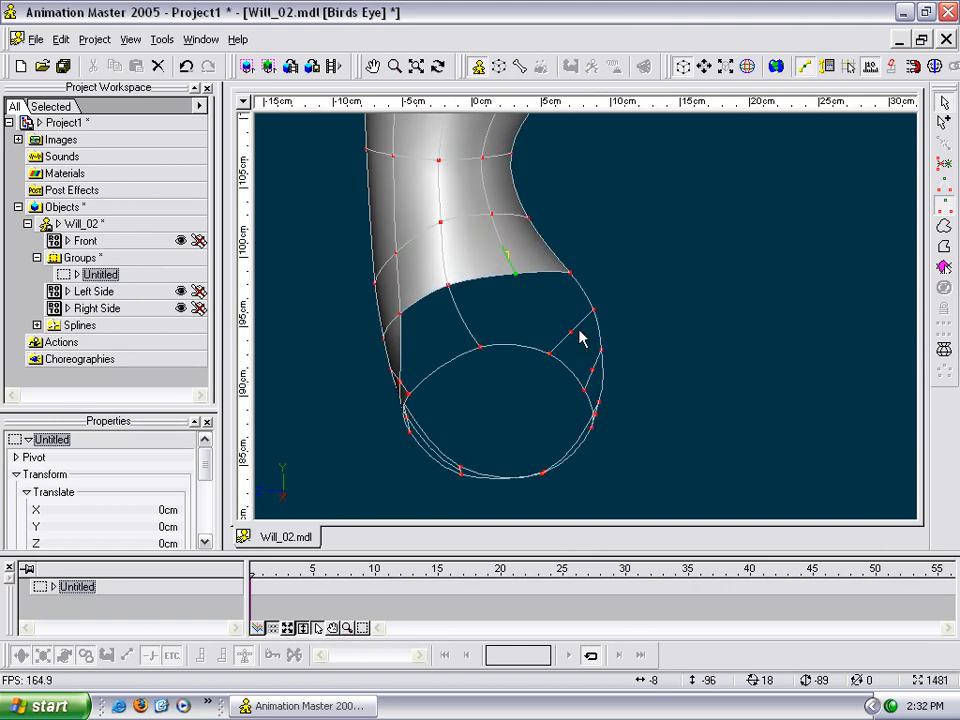
Continue the back vertical spline through the midpoints of the leg opening's back connections to its lower back end.
click(569, 338)
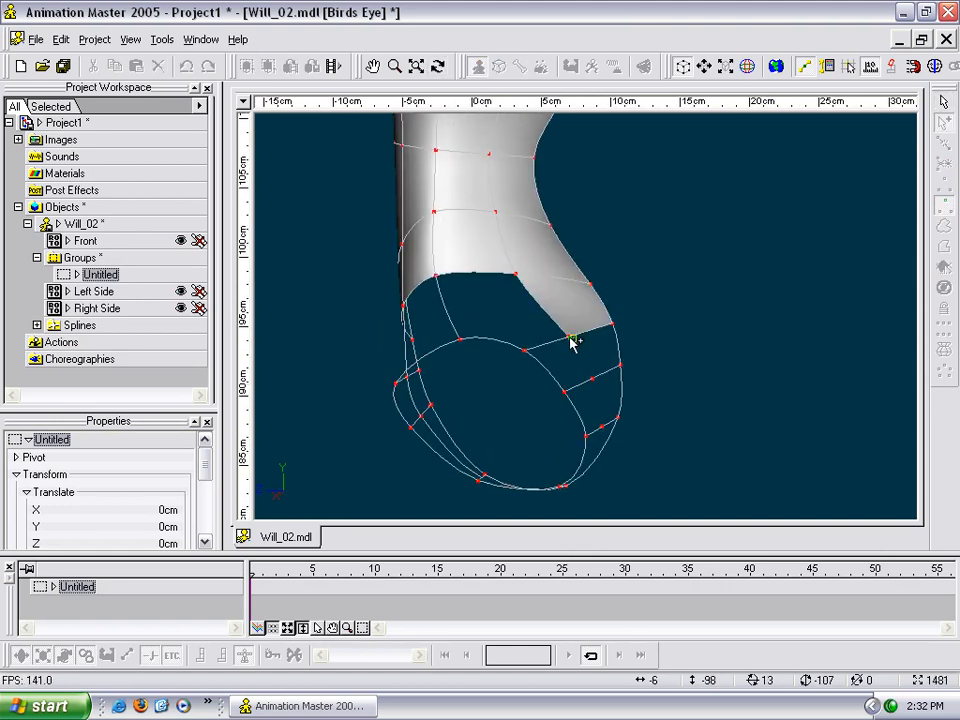
click(595, 383)
ctrl+right_drag(606, 413, 678, 388)
scroll(660, 391, up, 2)
drag(647, 394, 671, 452)
right_drag(671, 452, 714, 282)
mouse_move(641, 391)
mouse_down()
mouse_move(664, 386)
mouse_move(633, 386)
mouse_up()
click(649, 386)
ctrl+right_drag(649, 386, 690, 372)
Select the five points around the hole above the leg opening's back and fill it with a five-point patch.
drag(533, 181, 688, 281)
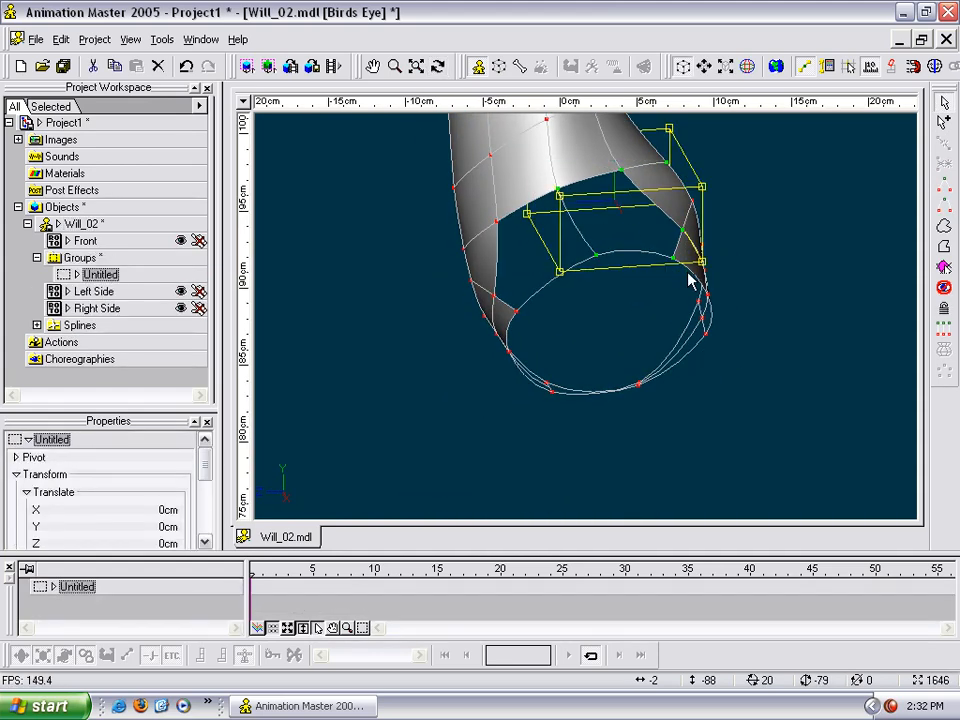
click(754, 221)
ctrl+right_drag(754, 221, 739, 221)
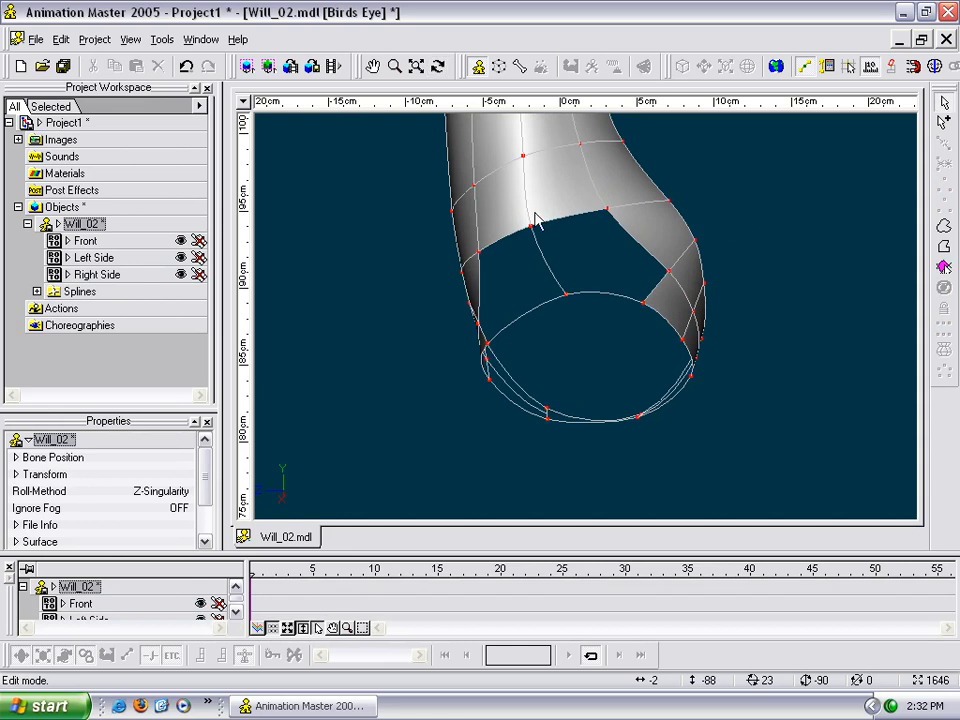
drag(676, 330, 677, 331)
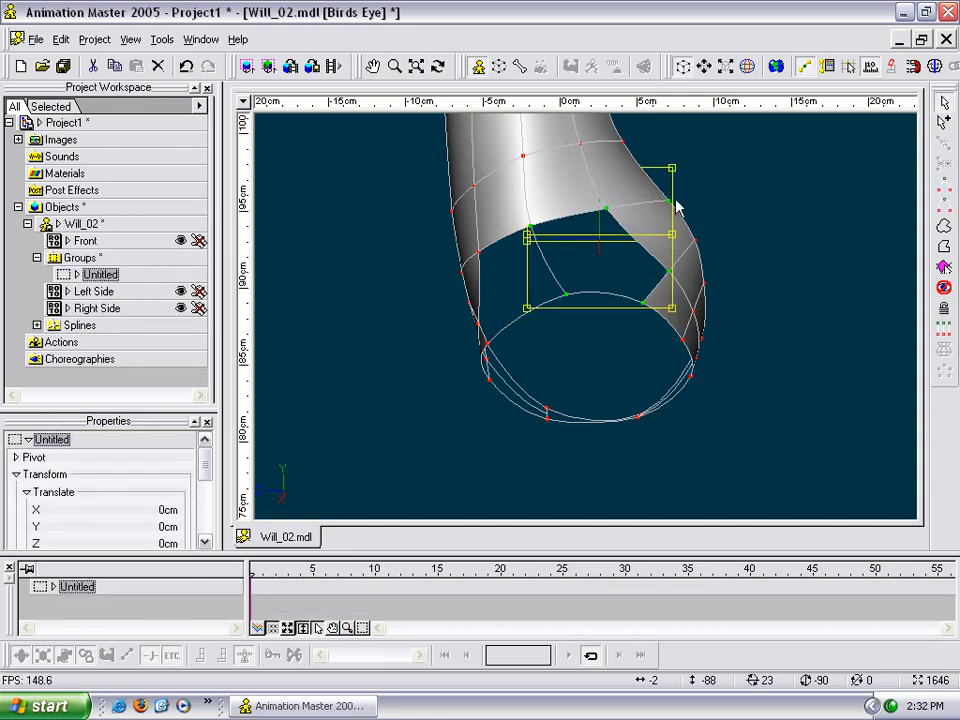
drag(677, 203, 716, 236)
mouse_move(688, 288)
ctrl+right_down()
mouse_move(658, 285)
mouse_move(679, 283)
ctrl+right_up()
Select the five points around the hole above the leg opening's front and fill it with a five-point patch.
click(445, 234)
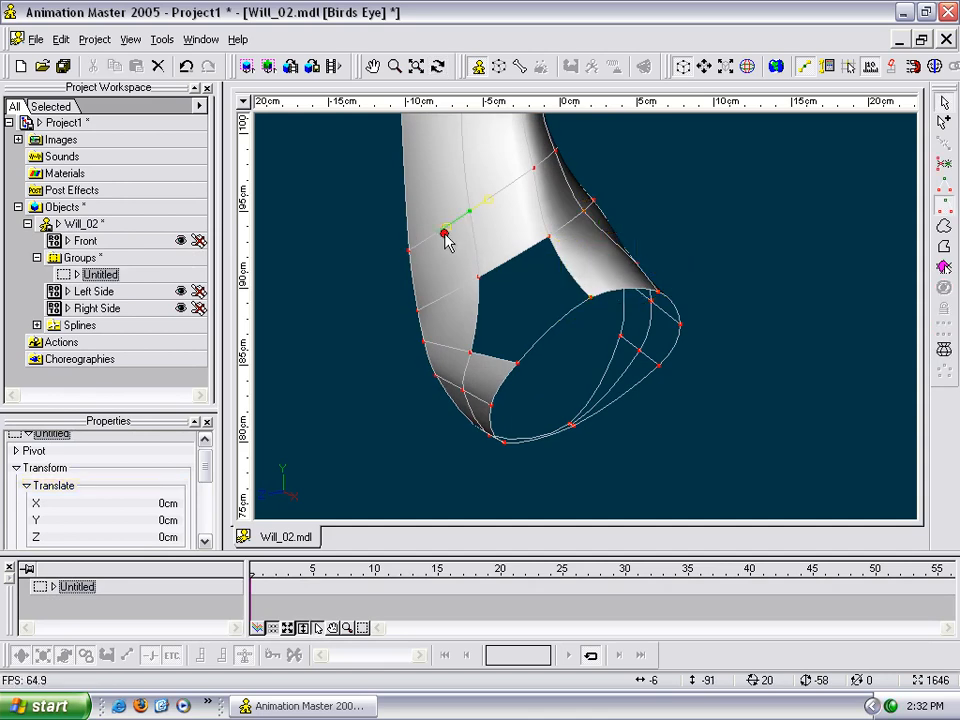
click(455, 240)
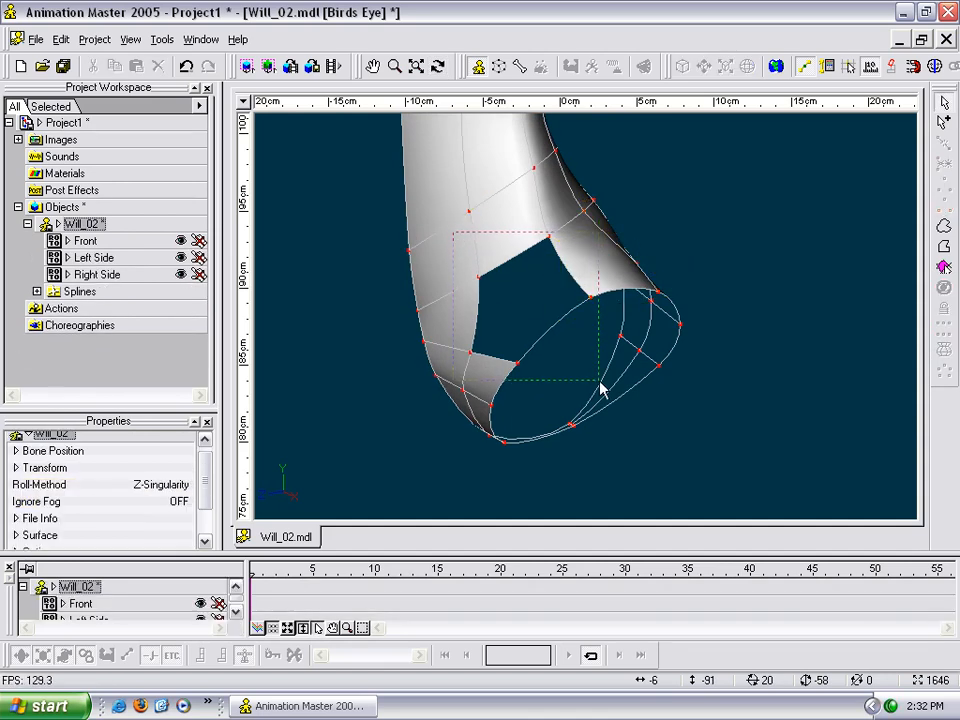
key(ctrl+z)
ctrl+right_drag(777, 297, 714, 200)
scroll(722, 302, down, 3)
scroll(722, 306, up, 3)
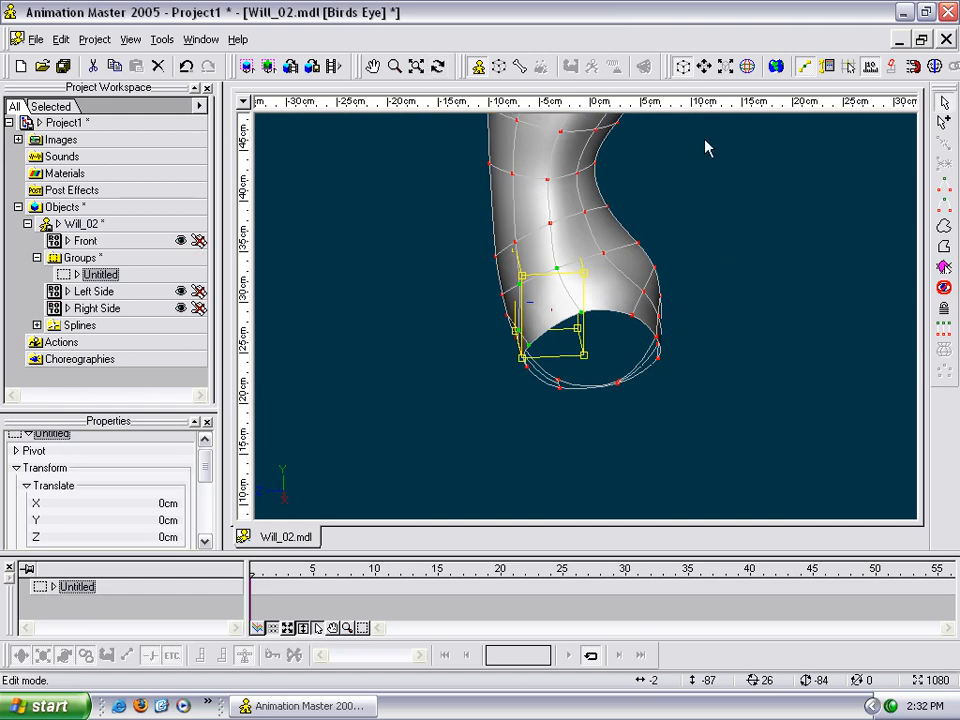
In the front view, move the torso's outer side points between the hip and the waist outward toward the reference outline.
key(1)
click(660, 272)
scroll(645, 290, up, 5)
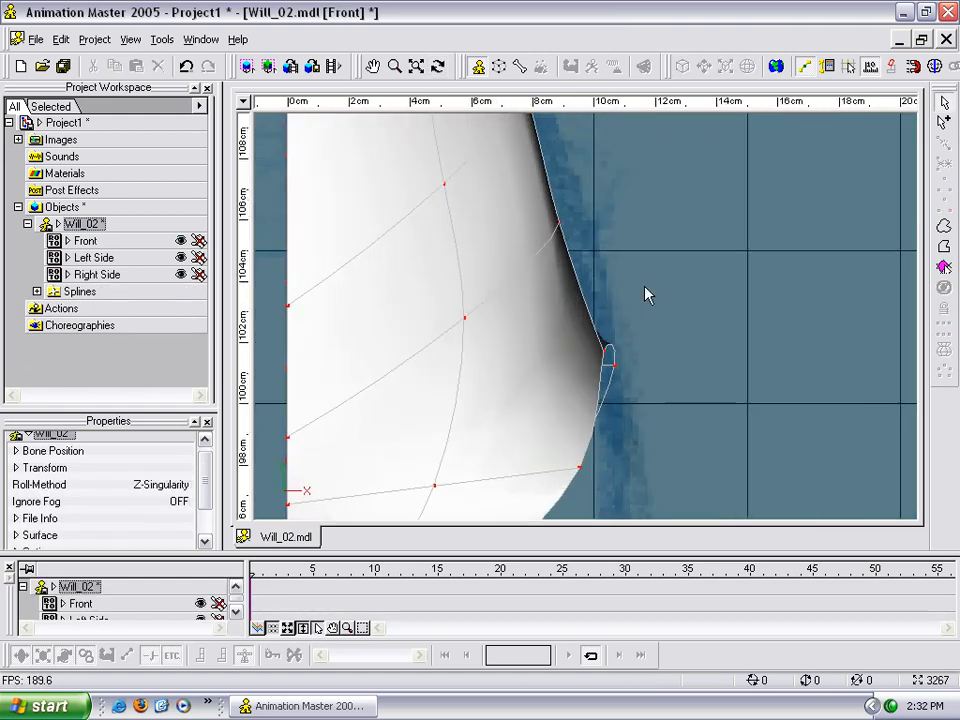
drag(570, 242, 580, 232)
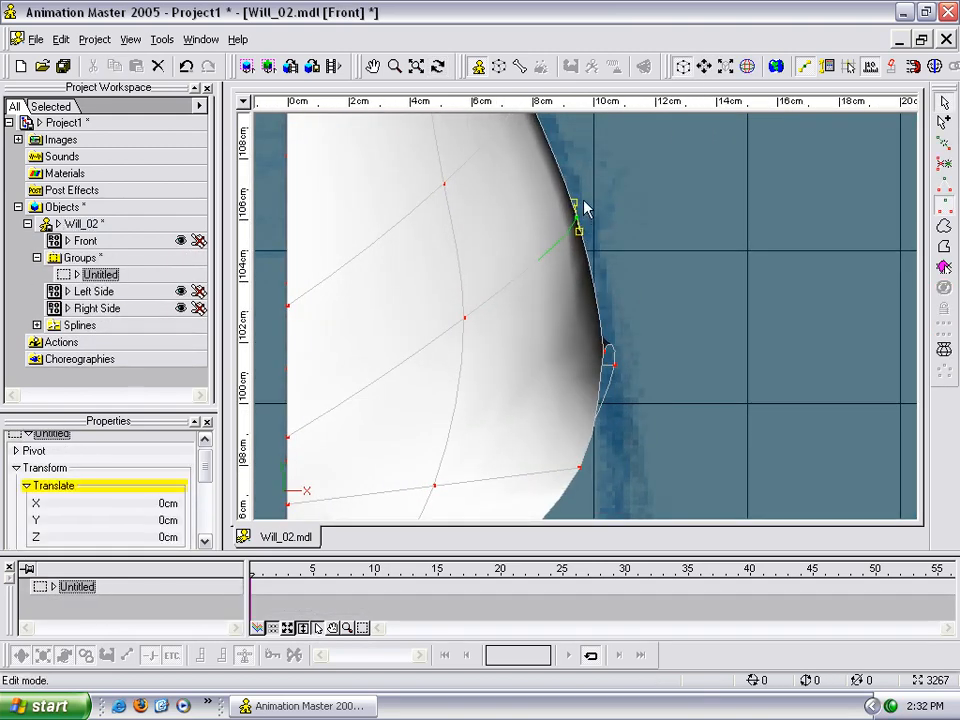
middle_drag(585, 207, 610, 405)
drag(548, 284, 556, 277)
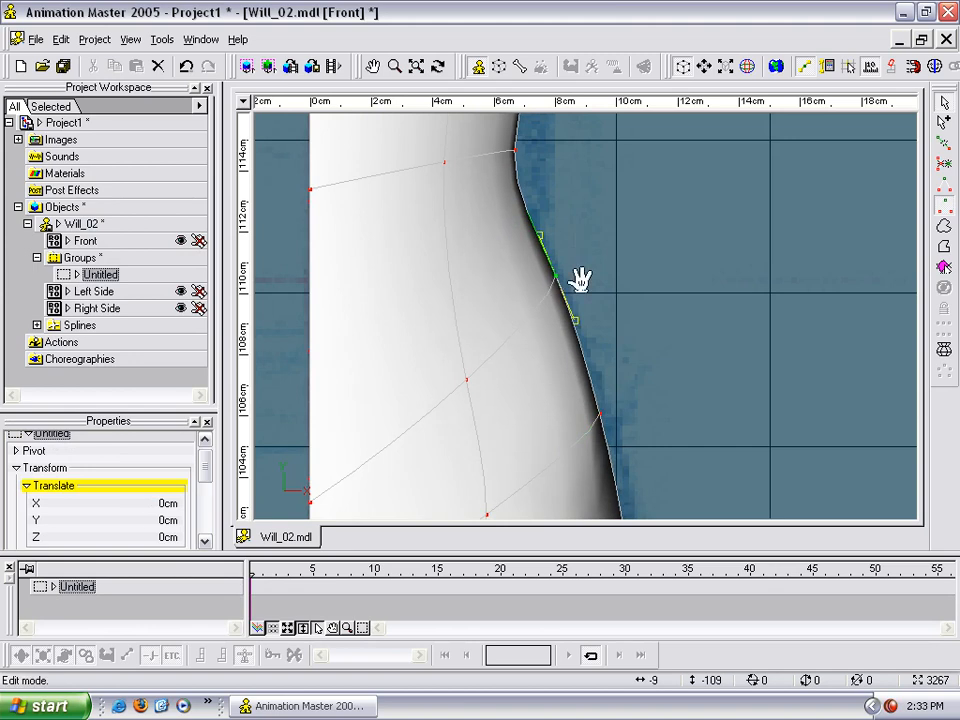
middle_drag(577, 231, 595, 365)
drag(535, 285, 551, 285)
Move the outer points at the leg opening's front edge slightly inward and up in the front view.
middle_drag(574, 313, 575, 435)
scroll(630, 288, down, 3)
middle_drag(643, 416, 647, 300)
scroll(640, 290, up, 4)
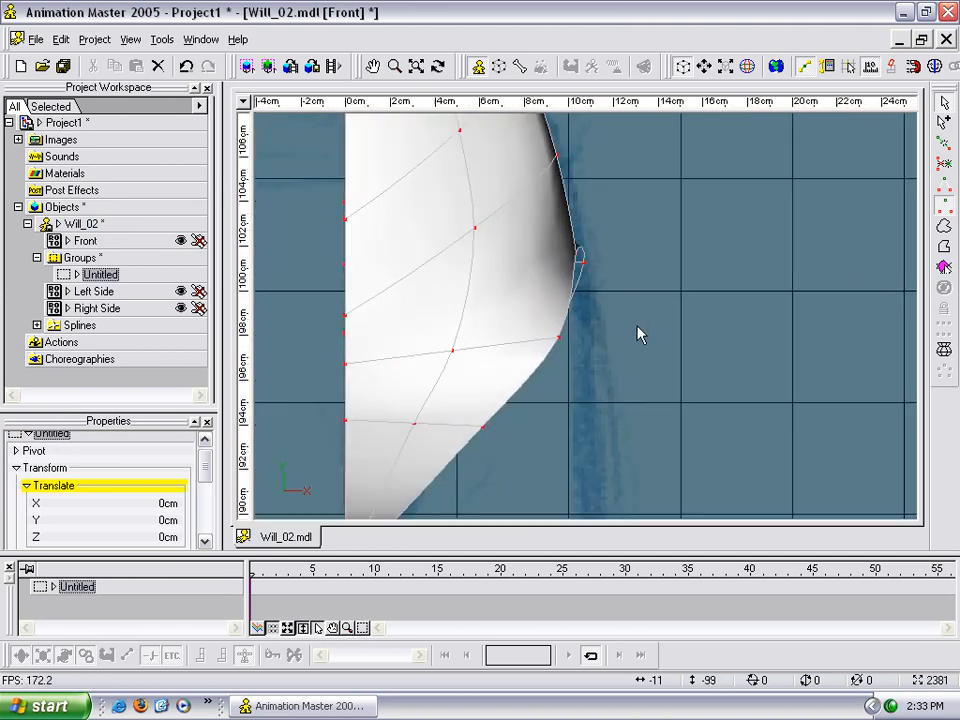
drag(561, 347, 548, 338)
key(ctrl+z)
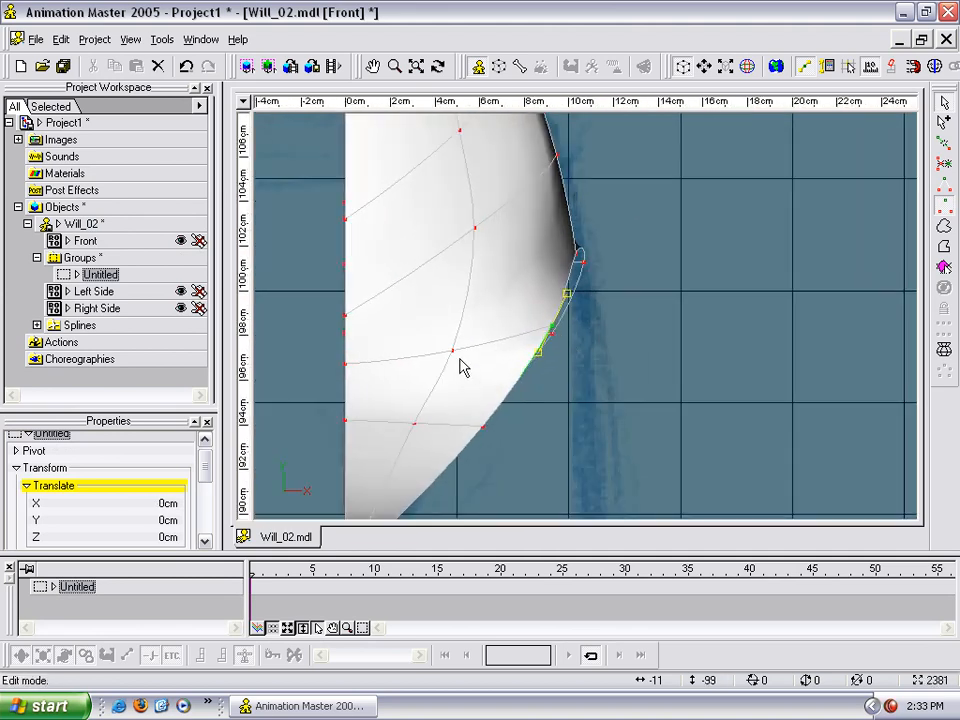
In the right view, move the front vertical spline's upper three chest points closer to the torso's front outline.
key(8)
key(t)
drag(489, 364, 471, 253)
key(4)
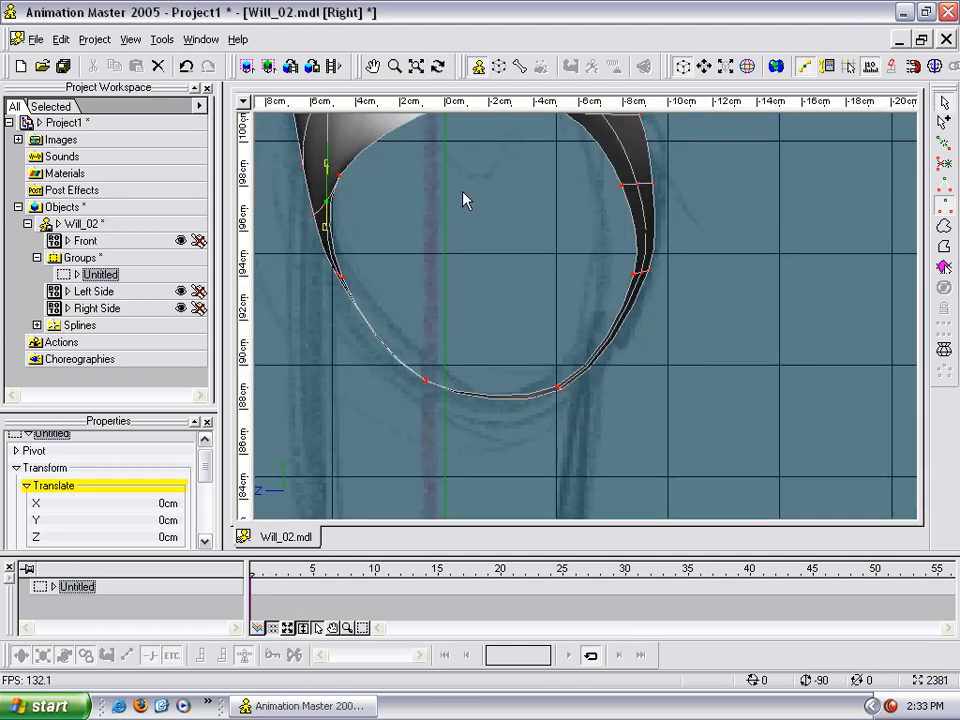
scroll(489, 214, down, 3)
middle_drag(489, 214, 542, 332)
scroll(604, 259, up, 2)
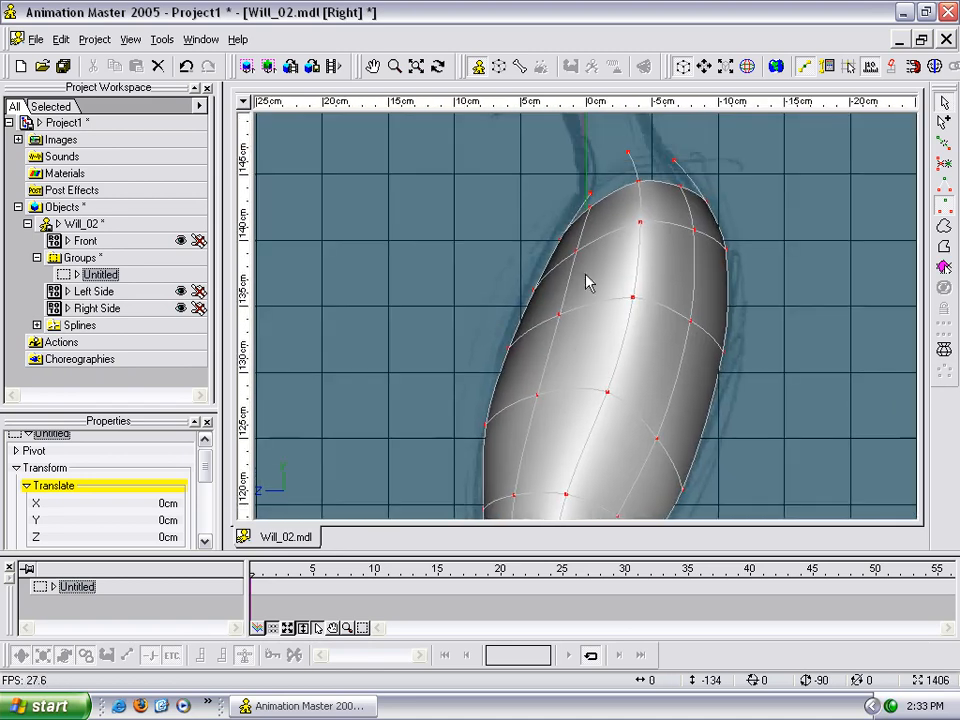
drag(576, 254, 568, 256)
drag(557, 318, 540, 328)
drag(538, 400, 519, 411)
Move the front vertical spline's abdomen and waist points and the front outline's waist points forward to follow the side reference.
middle_drag(571, 407, 606, 257)
drag(556, 257, 552, 250)
drag(550, 345, 536, 349)
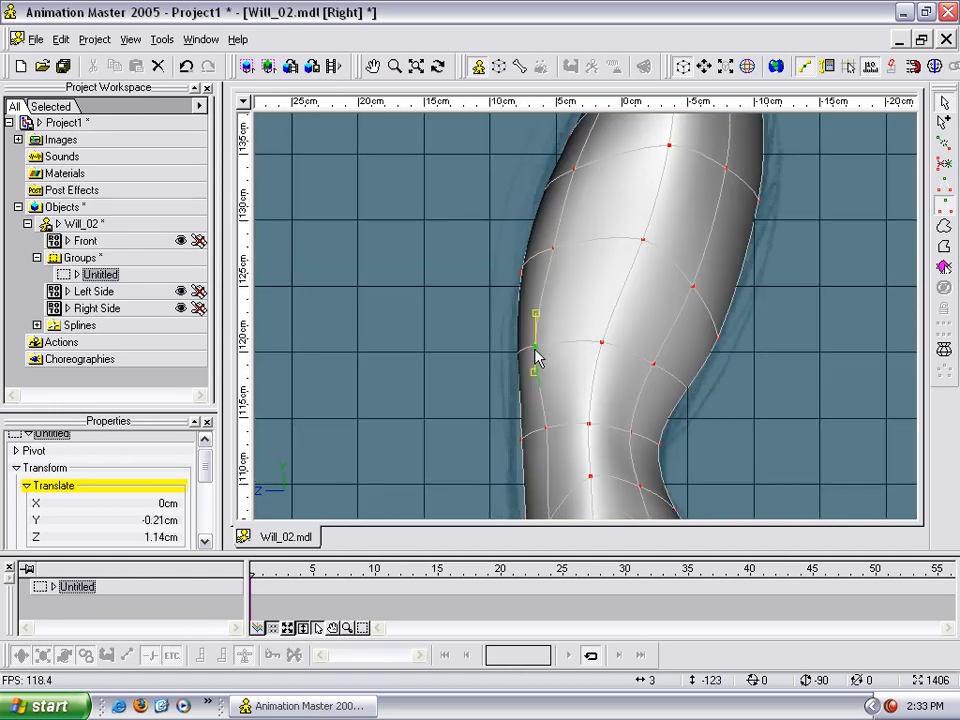
middle_drag(577, 388, 574, 298)
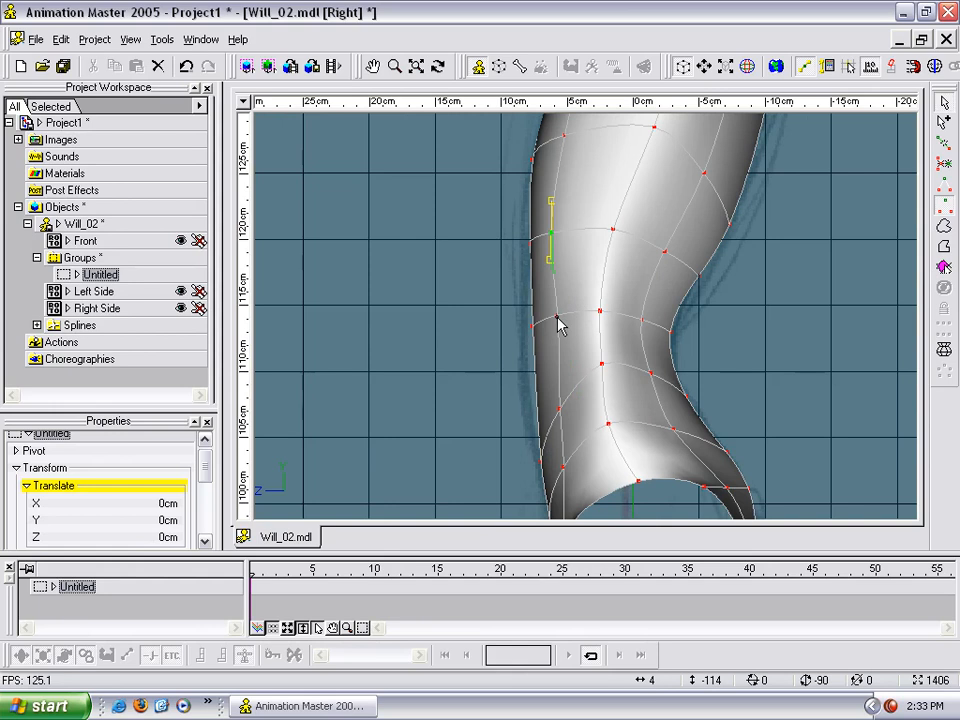
drag(557, 320, 547, 321)
scroll(553, 327, up, 2)
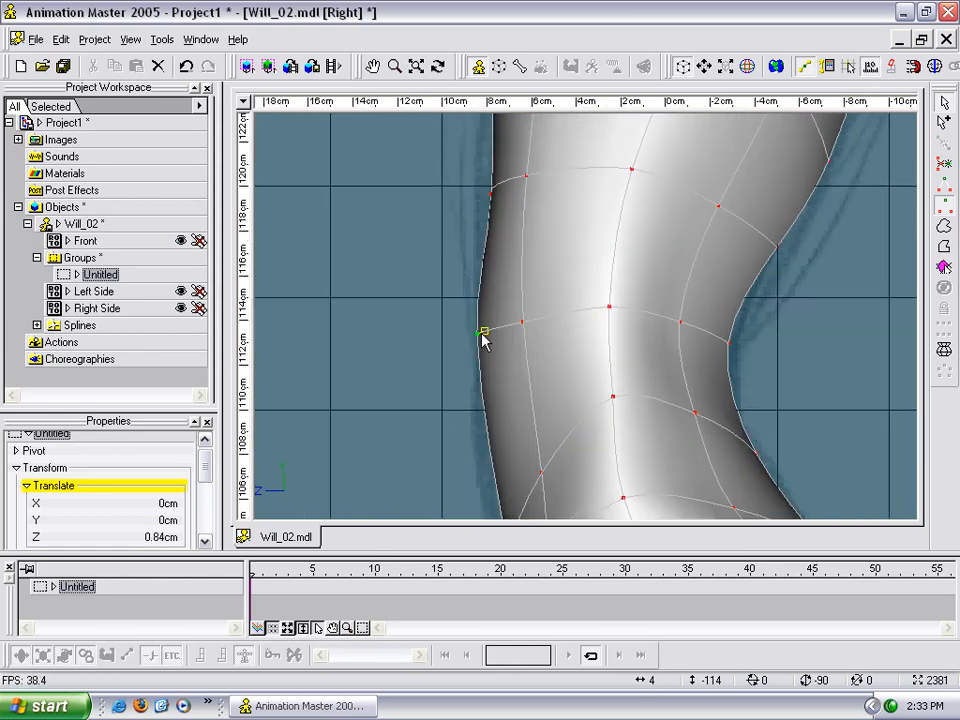
drag(489, 195, 476, 199)
drag(507, 250, 519, 391)
Raise the front ends of the two cross rows above the leg opening, moving their front vertical spline points forward.
scroll(519, 391, down, 2)
drag(580, 390, 568, 300)
scroll(560, 310, up, 1)
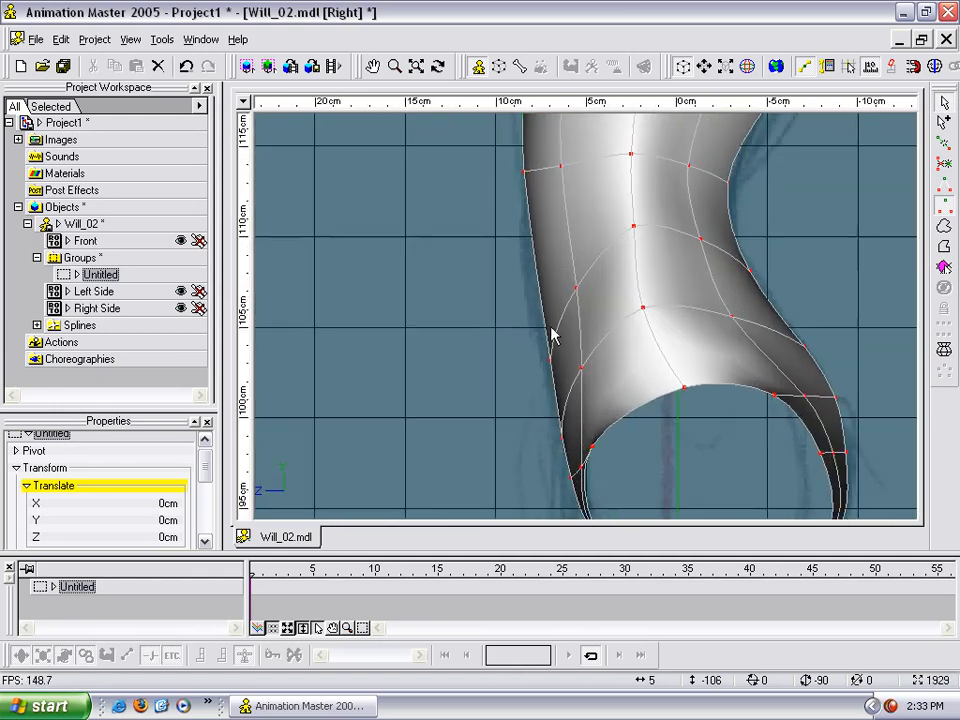
drag(552, 367, 565, 305)
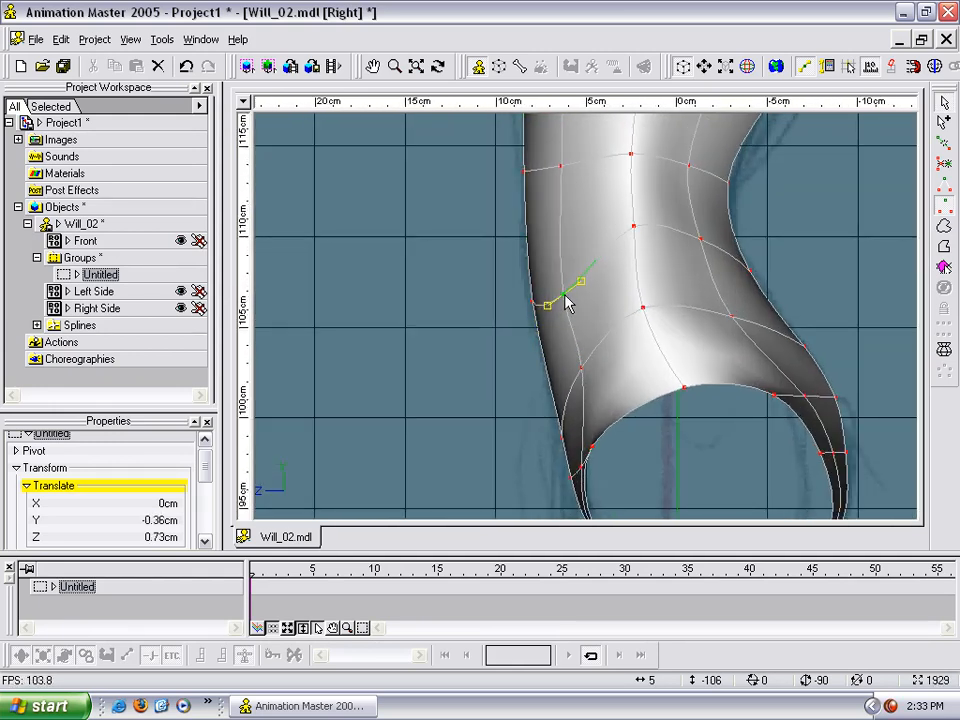
middle_drag(596, 277, 594, 157)
drag(581, 248, 574, 230)
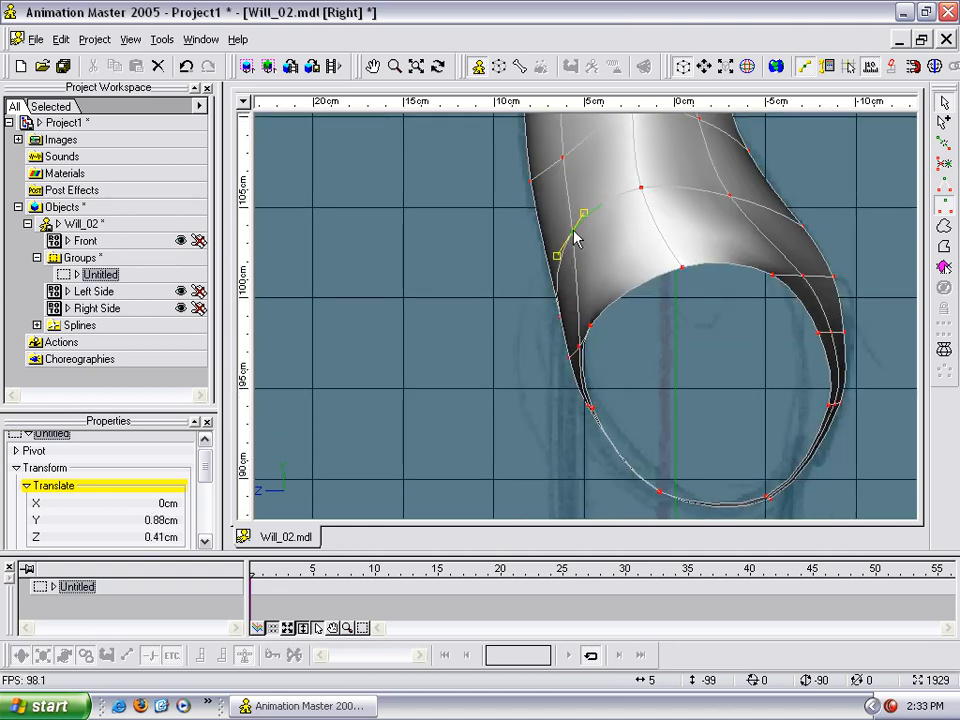
drag(557, 316, 571, 241)
Move the back vertical spline's two upper points closer to the torso's back outline in the right view.
scroll(597, 241, down, 6)
middle_drag(563, 229, 488, 350)
middle_drag(504, 231, 456, 308)
scroll(480, 285, down, 1)
middle_drag(518, 253, 466, 314)
scroll(507, 225, up, 5)
middle_drag(522, 180, 559, 346)
scroll(559, 346, up, 1)
mouse_move(537, 289)
mouse_down()
mouse_move(551, 300)
mouse_move(550, 289)
mouse_up()
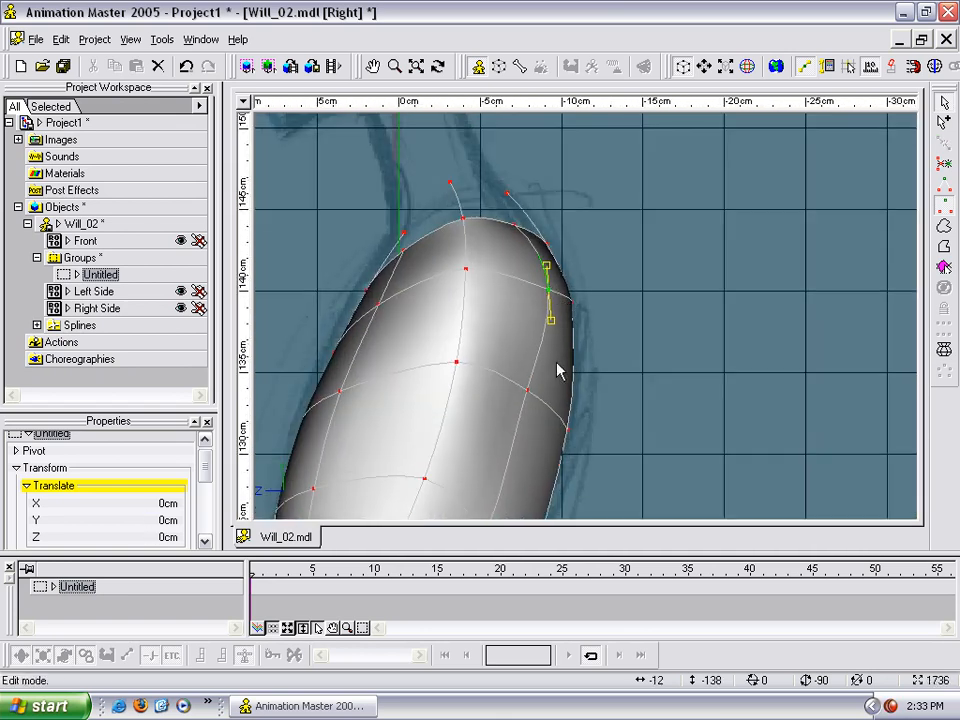
middle_drag(540, 358, 558, 280)
drag(533, 297, 564, 317)
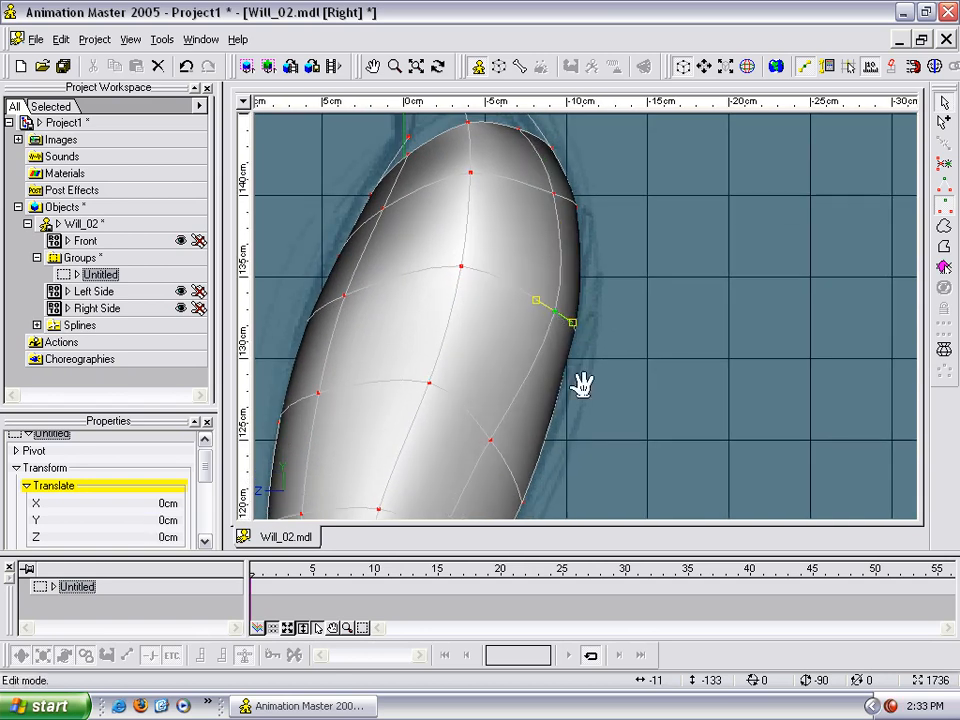
Move the back vertical spline's three points from the mid back down to the waist closer to the back outline.
middle_drag(574, 347, 533, 295)
drag(491, 275, 512, 306)
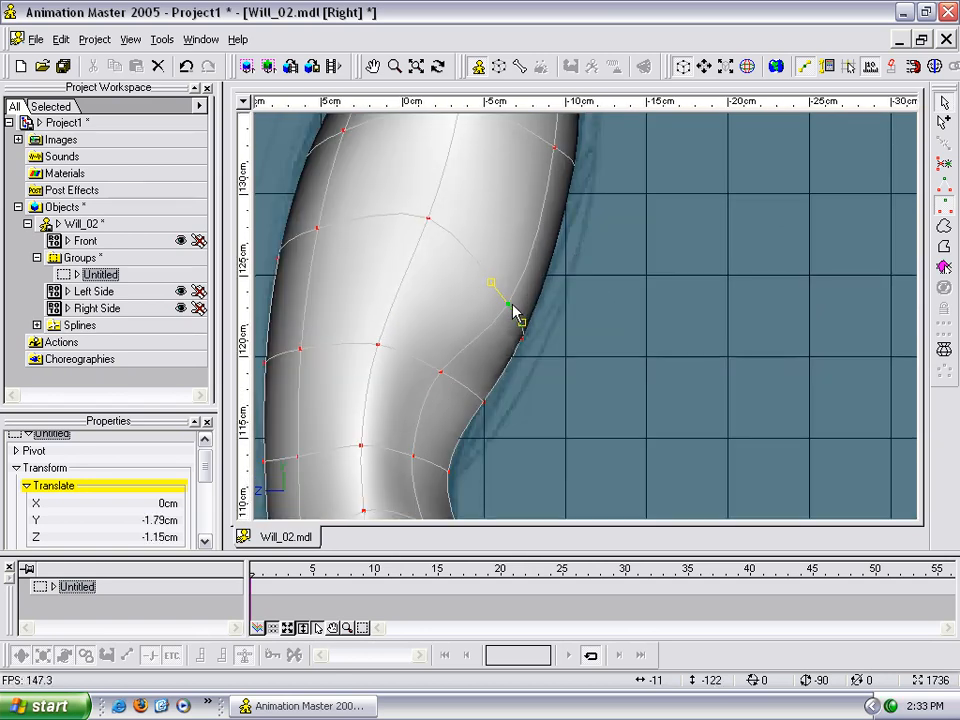
middle_drag(538, 358, 490, 273)
drag(464, 257, 483, 267)
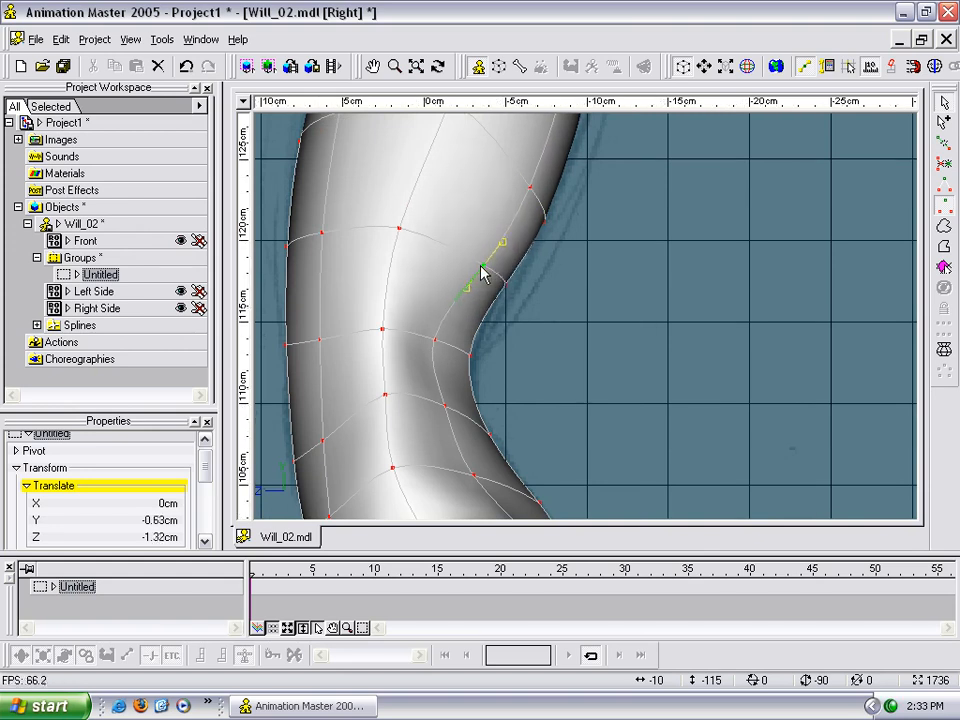
drag(436, 340, 461, 347)
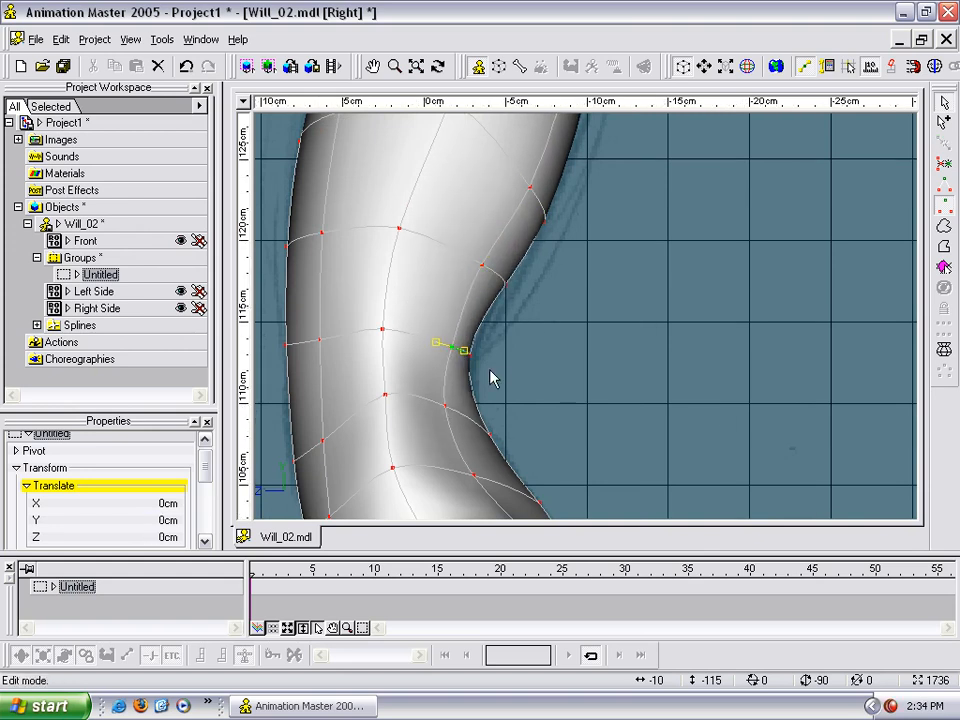
Move the back vertical spline's two hip points toward the back outline and shift the side spline's hip points back and down.
middle_drag(491, 377, 498, 240)
drag(453, 245, 470, 256)
drag(474, 314, 490, 330)
drag(399, 307, 417, 322)
drag(391, 234, 397, 259)
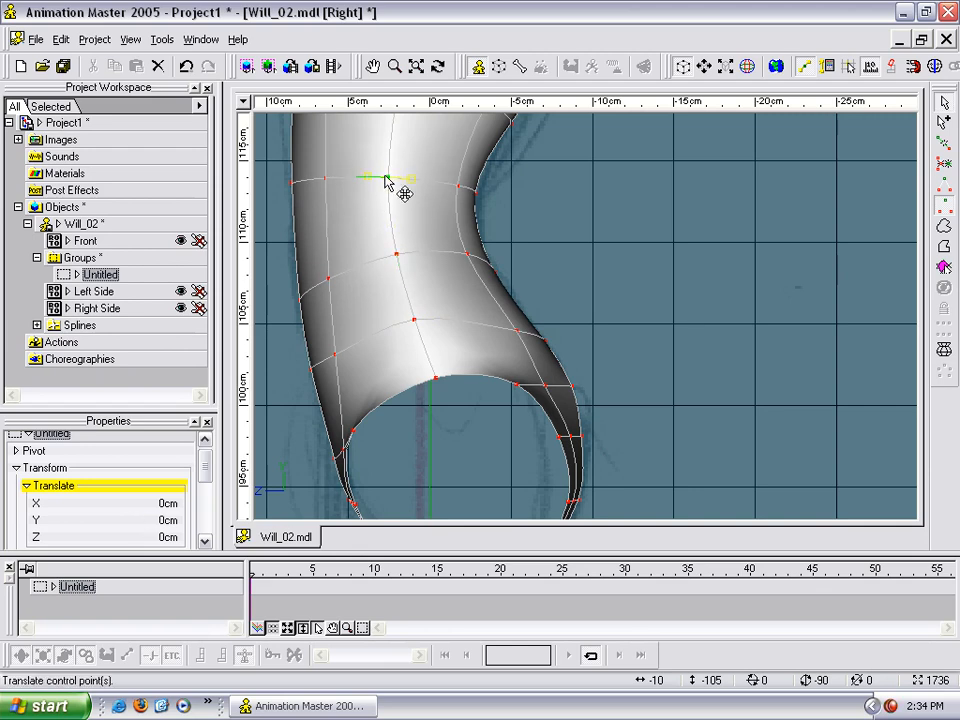
Move the back vertical spline's points beside the leg opening outward to sit closer to the back outline.
scroll(386, 183, down, 3)
middle_drag(587, 369, 637, 380)
scroll(552, 271, up, 3)
scroll(637, 380, up, 1)
drag(525, 258, 547, 259)
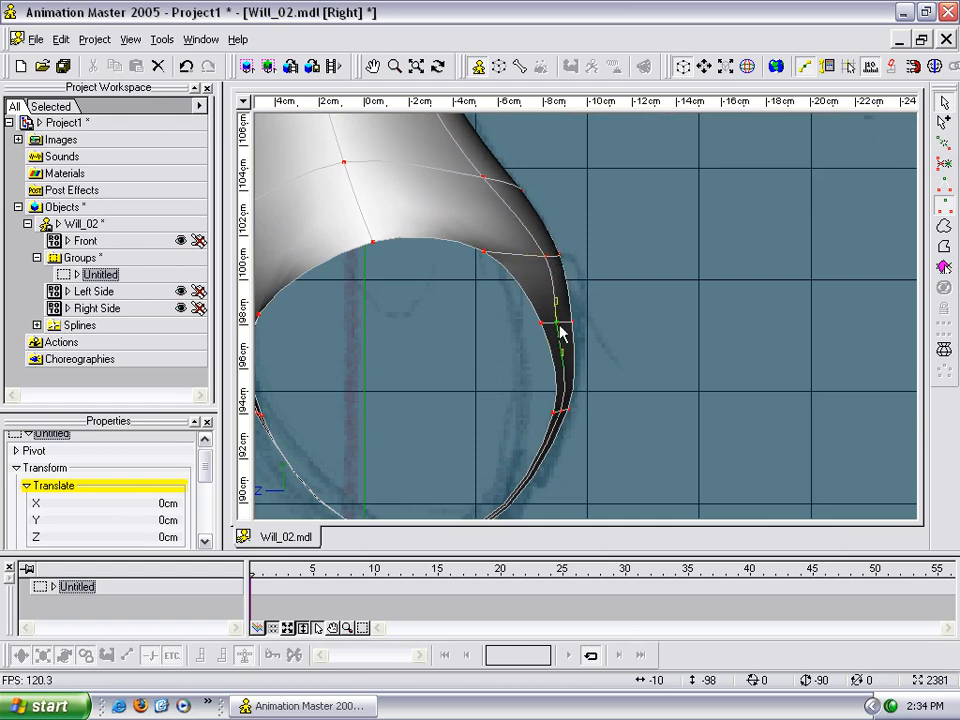
drag(560, 324, 569, 326)
drag(560, 406, 581, 201)
Examine the shaded torso surface from the front, side and back for uneven spline flow.
key(t)
key(t)
key(t)
key(t)
key(m)
drag(572, 266, 576, 346)
drag(541, 270, 533, 282)
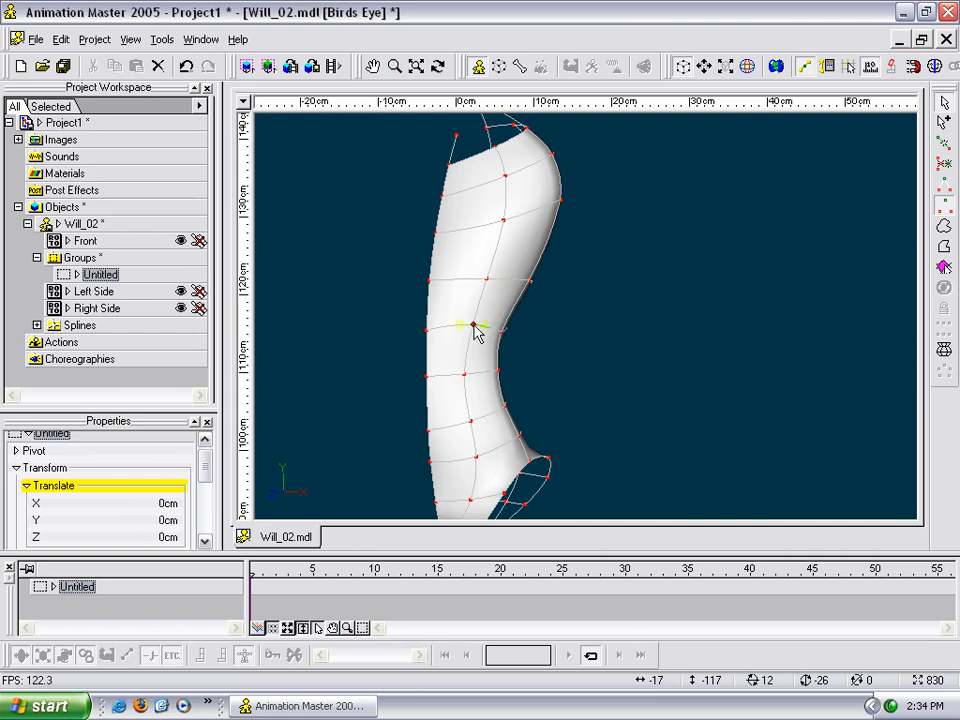
key(t)
drag(495, 321, 409, 314)
key(t)
drag(522, 339, 482, 341)
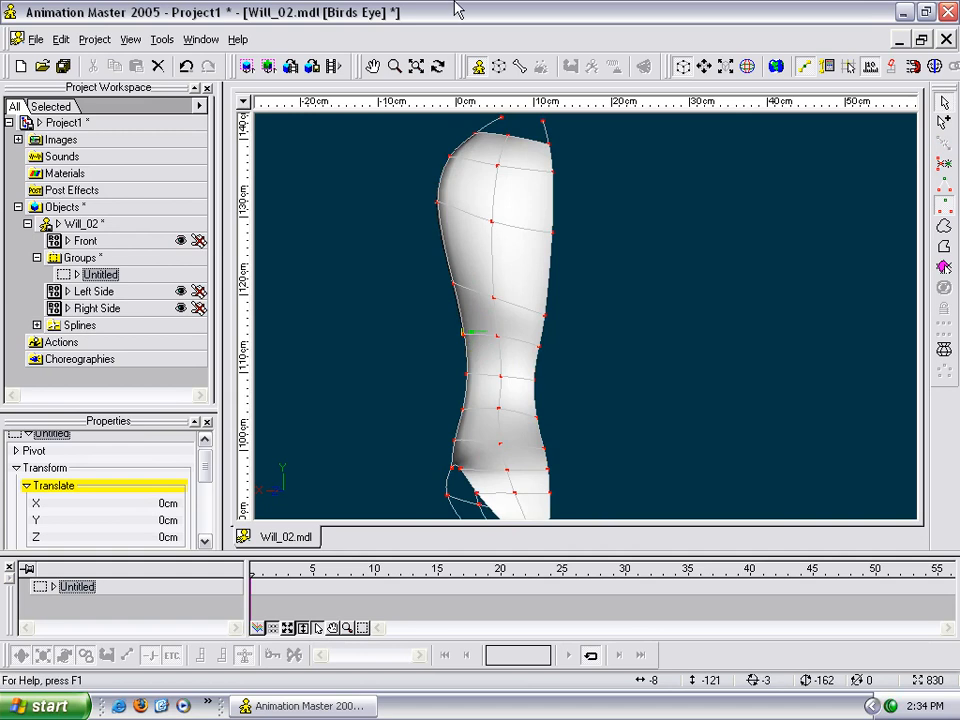
In the front view, adjust the torso's two outer side points between the waist and the leg opening to fit the reference outline.
key(1)
click(613, 251)
scroll(614, 258, down, 6)
middle_drag(614, 258, 614, 484)
scroll(621, 384, down, 3)
scroll(620, 384, down, 1)
scroll(608, 403, up, 4)
middle_drag(609, 427, 645, 230)
scroll(645, 230, up, 4)
drag(592, 284, 603, 286)
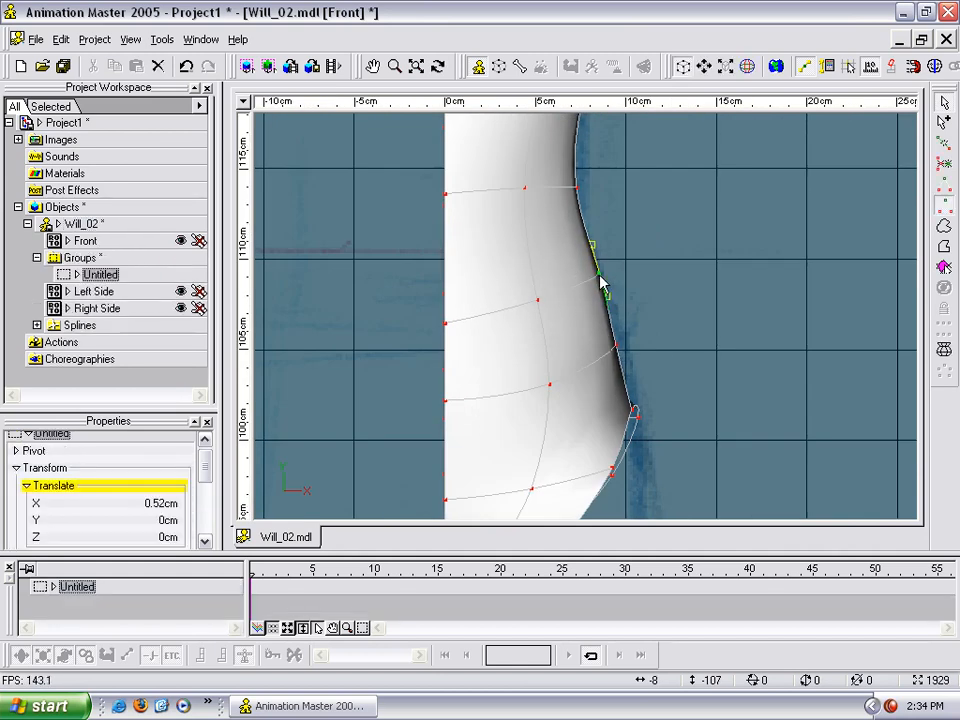
drag(621, 360, 627, 358)
Lower the side and intermediate points of the cross rows from the chest to the waist to even out their spacing.
scroll(628, 354, down, 5)
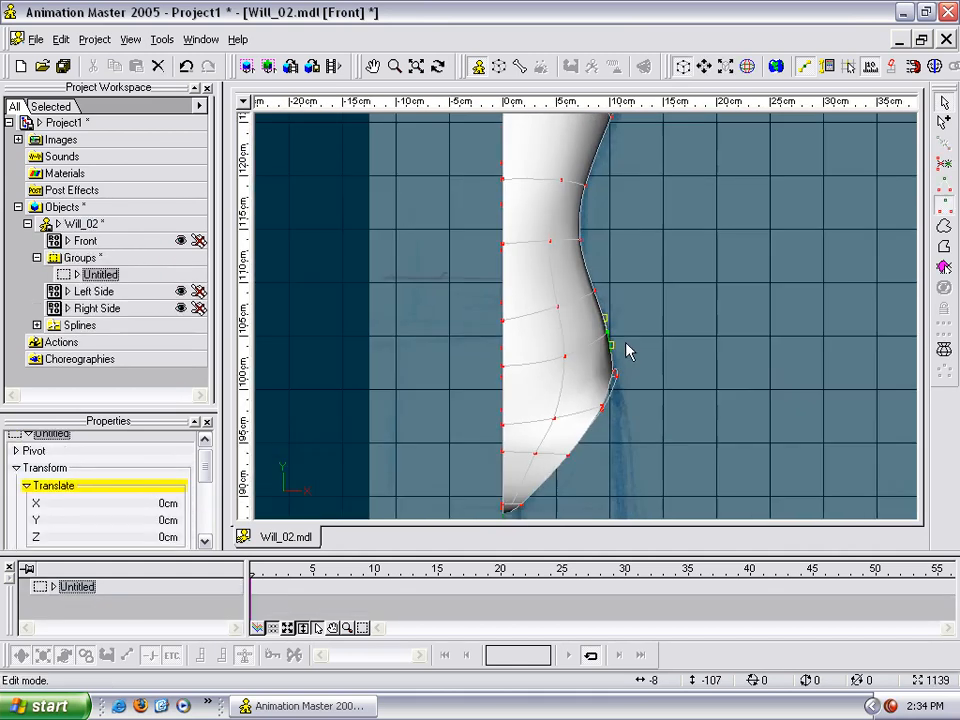
middle_drag(632, 260, 630, 371)
key(t)
drag(628, 351, 627, 341)
scroll(625, 341, up, 2)
key(1)
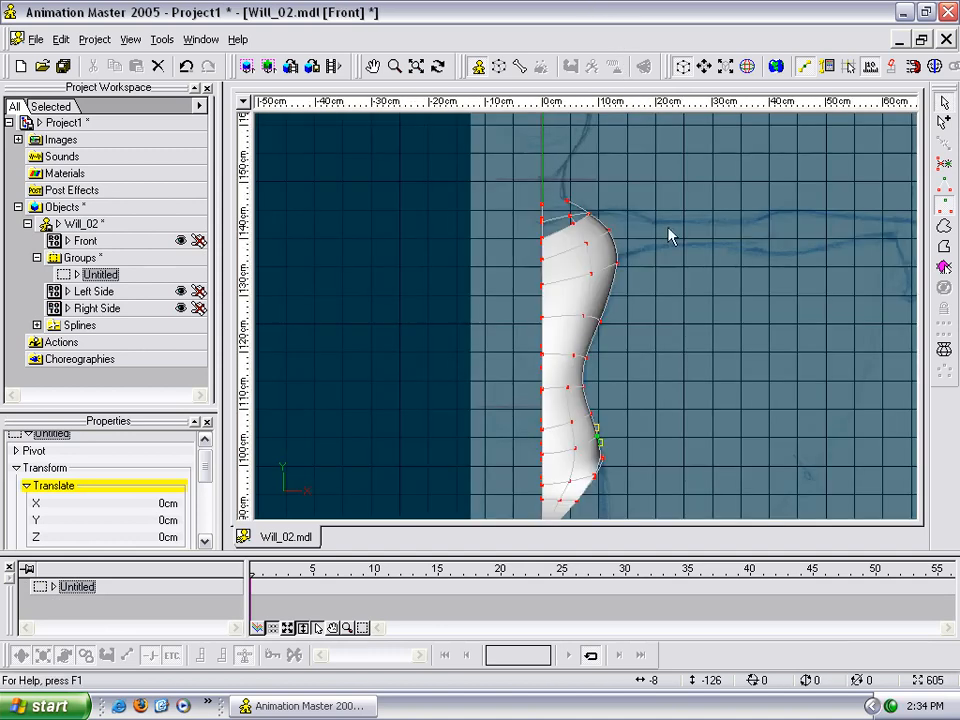
scroll(632, 298, up, 4)
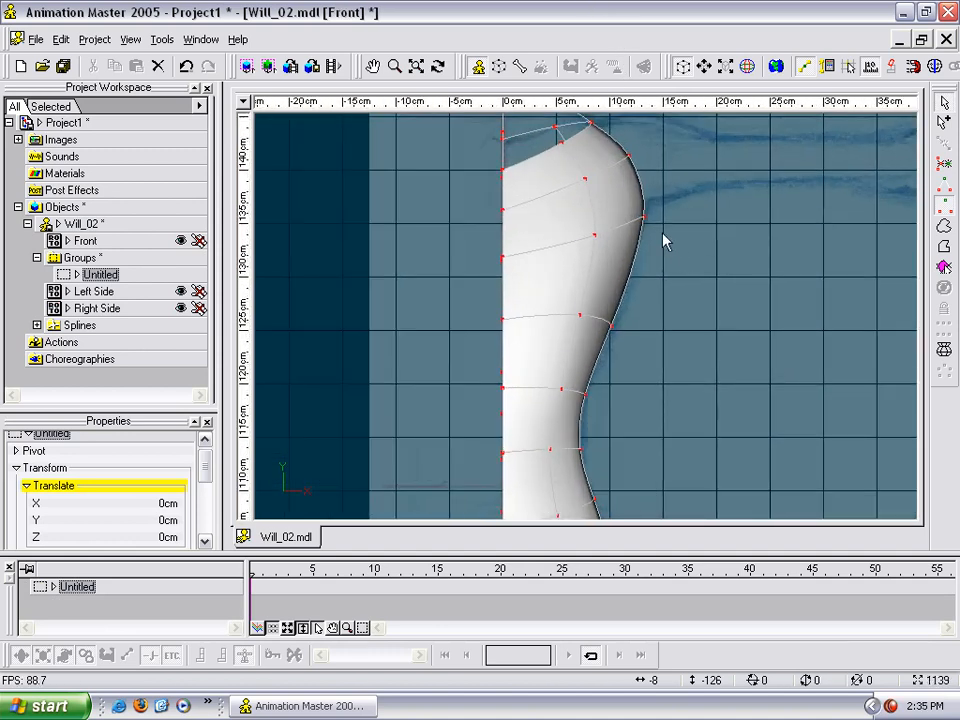
drag(642, 218, 599, 256)
drag(577, 328, 580, 332)
drag(565, 386, 562, 394)
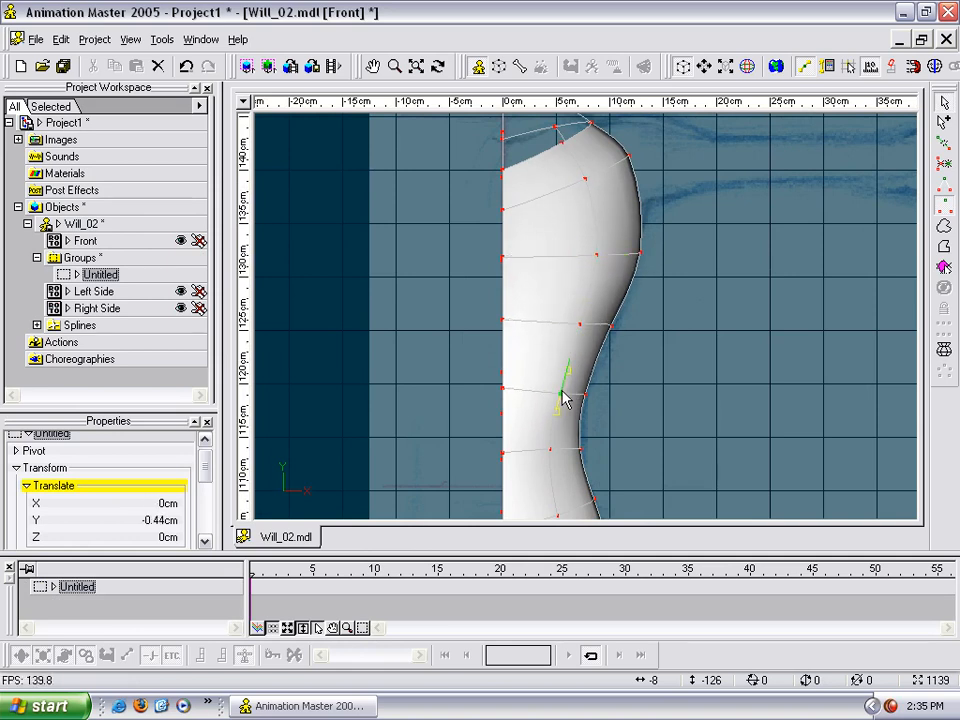
drag(628, 157, 591, 191)
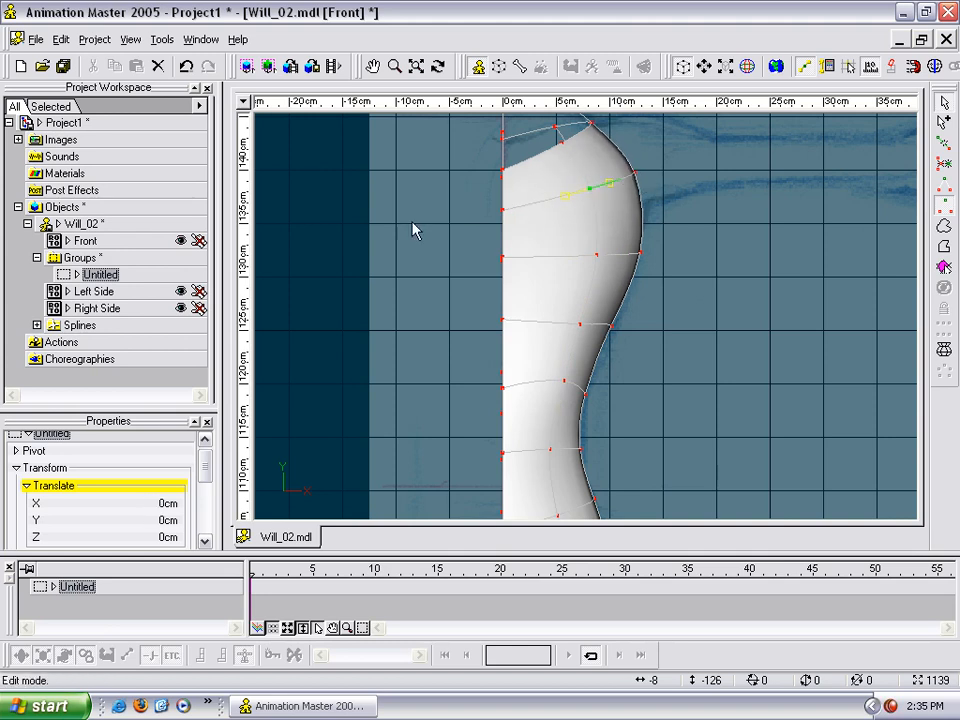
drag(565, 381, 562, 397)
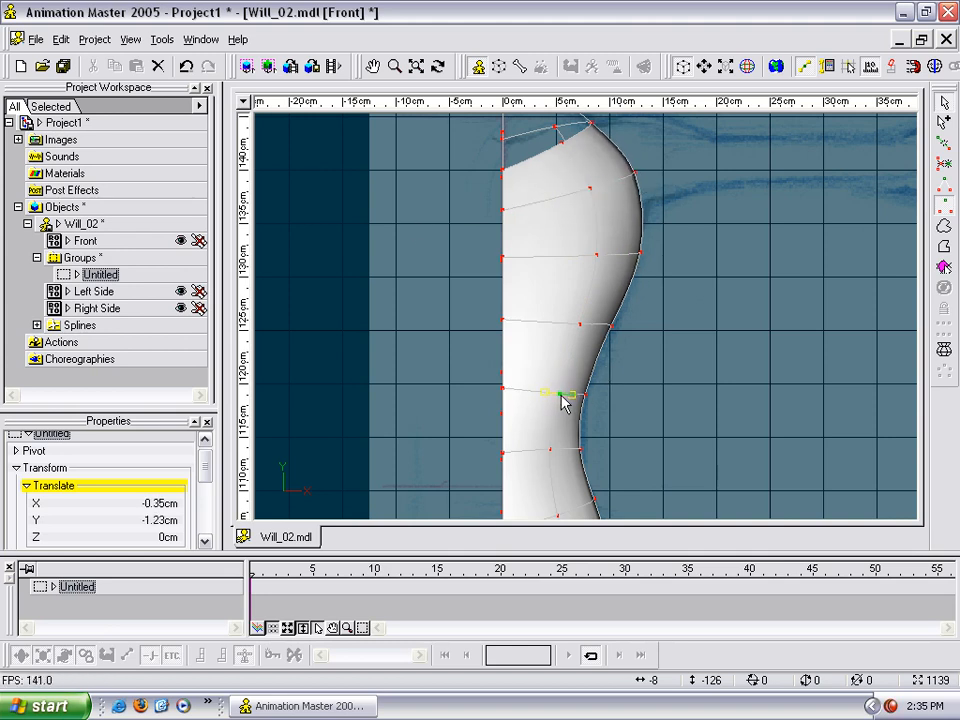
In the right view, move the upper back outline points down and back, and lower the side spline's two chest points.
scroll(618, 411, down, 6)
middle_drag(617, 352, 610, 212)
scroll(602, 240, up, 7)
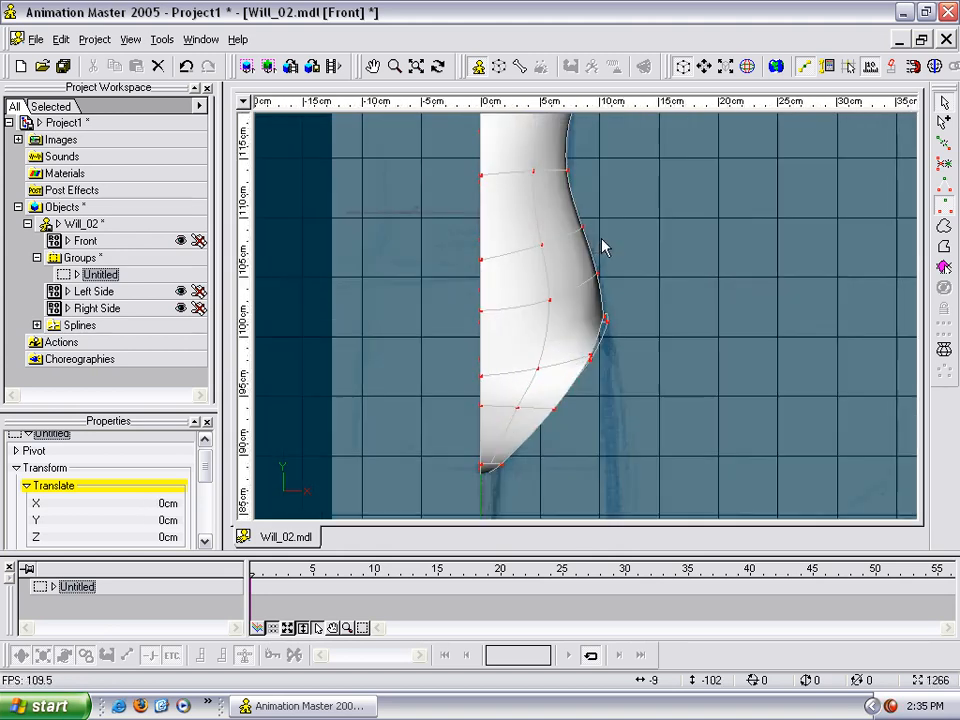
scroll(606, 245, up, 1)
middle_drag(612, 256, 599, 226)
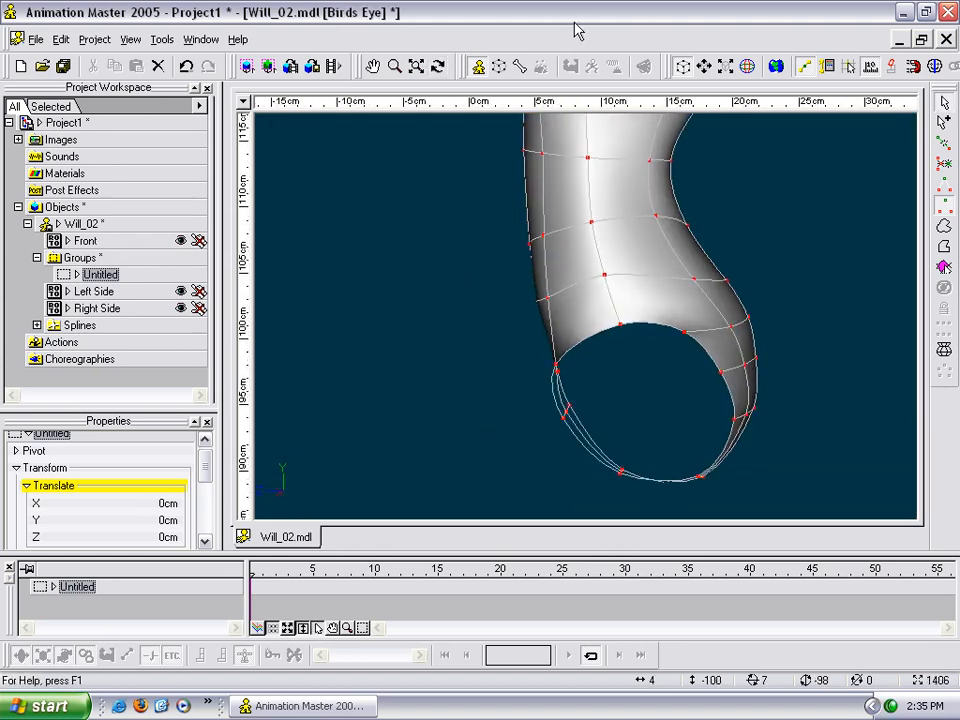
key(4)
scroll(660, 507, down, 1)
middle_drag(616, 426, 626, 564)
middle_drag(630, 333, 615, 368)
scroll(615, 368, up, 3)
mouse_move(607, 290)
mouse_down()
mouse_move(625, 316)
mouse_move(620, 304)
mouse_up()
middle_drag(621, 229, 600, 242)
drag(598, 234, 620, 264)
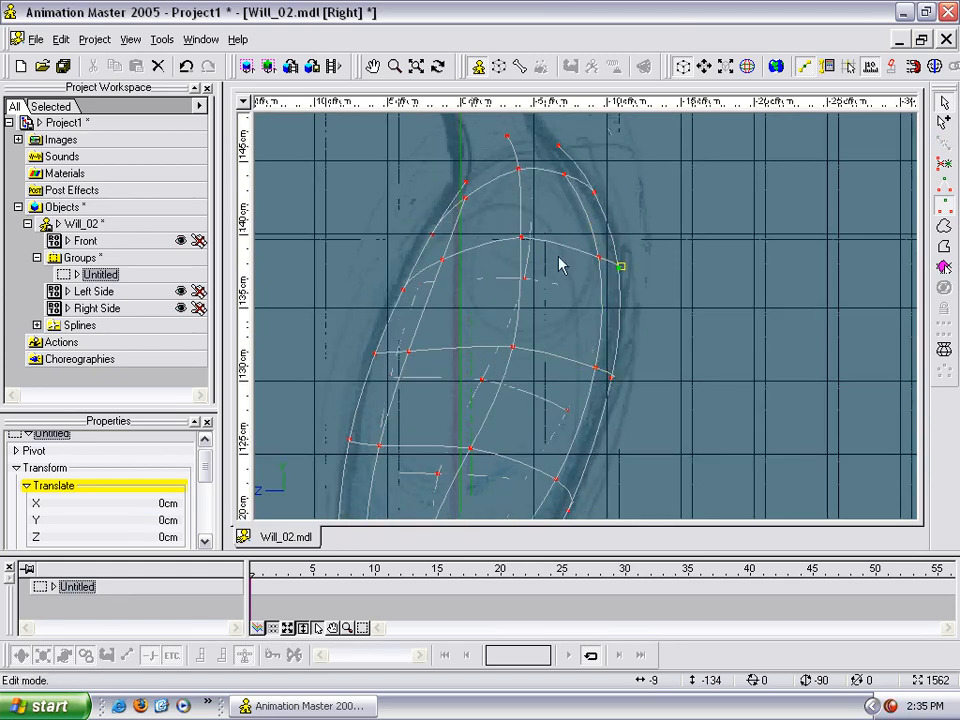
drag(528, 241, 529, 251)
drag(512, 347, 512, 351)
Shift the front vertical spline's two points on the lower belly rows toward the torso's front centre in an angled view.
scroll(540, 390, down, 3)
middle_drag(544, 428, 534, 218)
scroll(562, 281, up, 3)
middle_drag(512, 284, 595, 301)
scroll(555, 336, down, 5)
mouse_move(572, 373)
mouse_down()
mouse_move(606, 344)
mouse_move(583, 354)
mouse_up()
mouse_move(565, 206)
mouse_down()
mouse_move(643, 255)
mouse_move(568, 249)
mouse_move(542, 266)
mouse_move(549, 248)
mouse_move(621, 281)
mouse_move(585, 290)
mouse_move(621, 304)
mouse_move(617, 336)
mouse_up()
scroll(579, 225, up, 5)
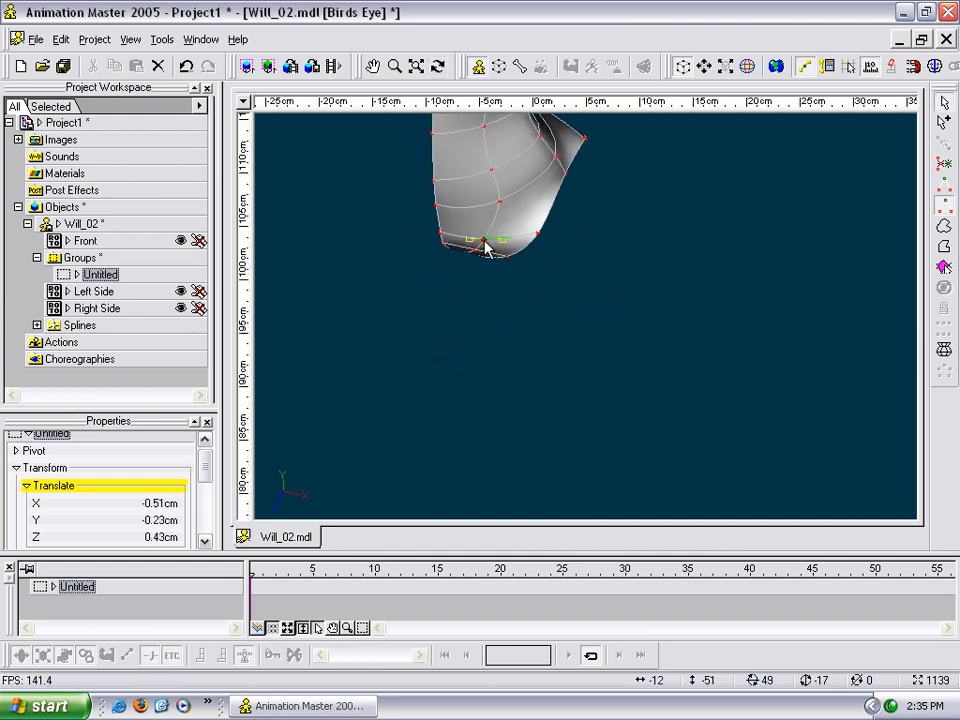
drag(492, 214, 492, 211)
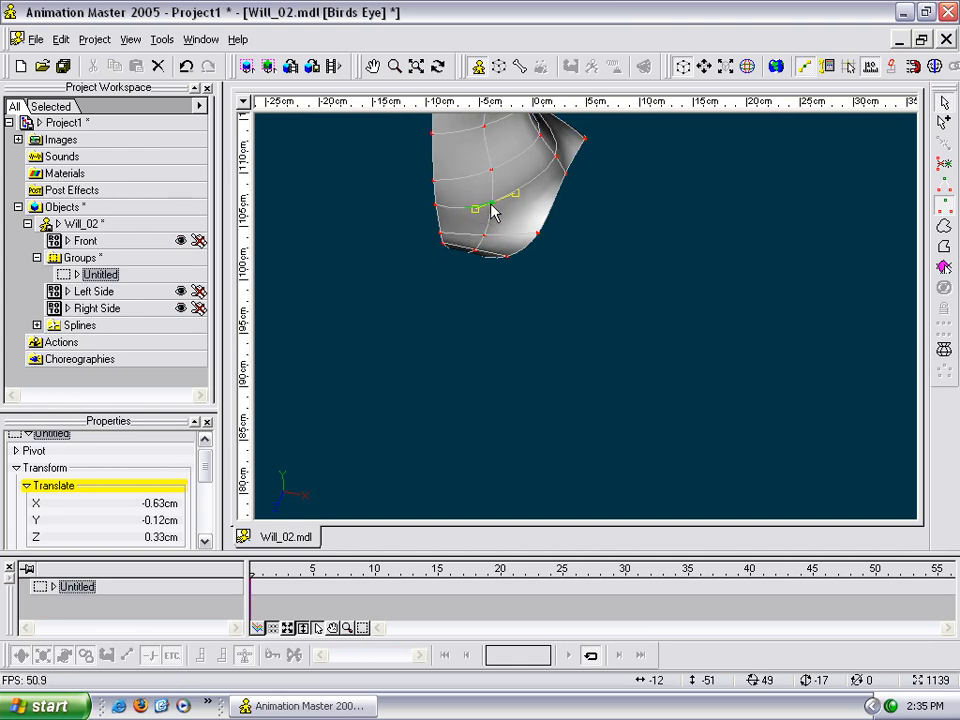
Delete the upper front and upper back control points on the leg opening's edge.
key(t)
drag(540, 178, 566, 285)
drag(578, 405, 545, 333)
key(Delete)
mouse_move(578, 291)
mouse_down()
mouse_move(546, 281)
mouse_move(609, 285)
mouse_move(588, 286)
mouse_up()
click(587, 288)
key(Delete)
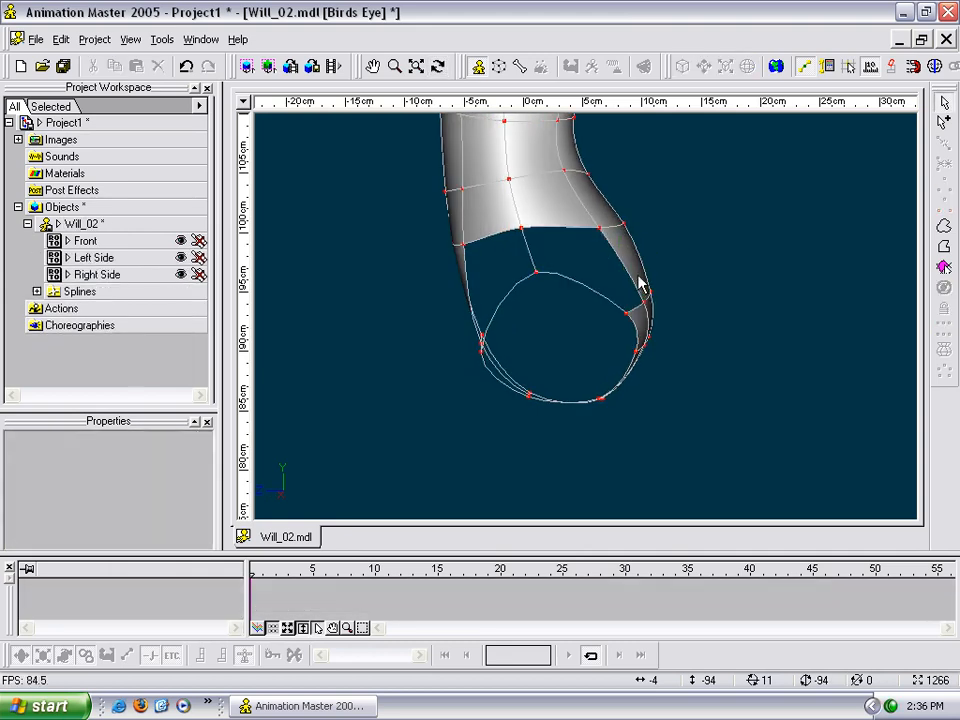
Insert two control points on the leg opening's upper edge, one on each side of its top point.
click(580, 284)
click(499, 309)
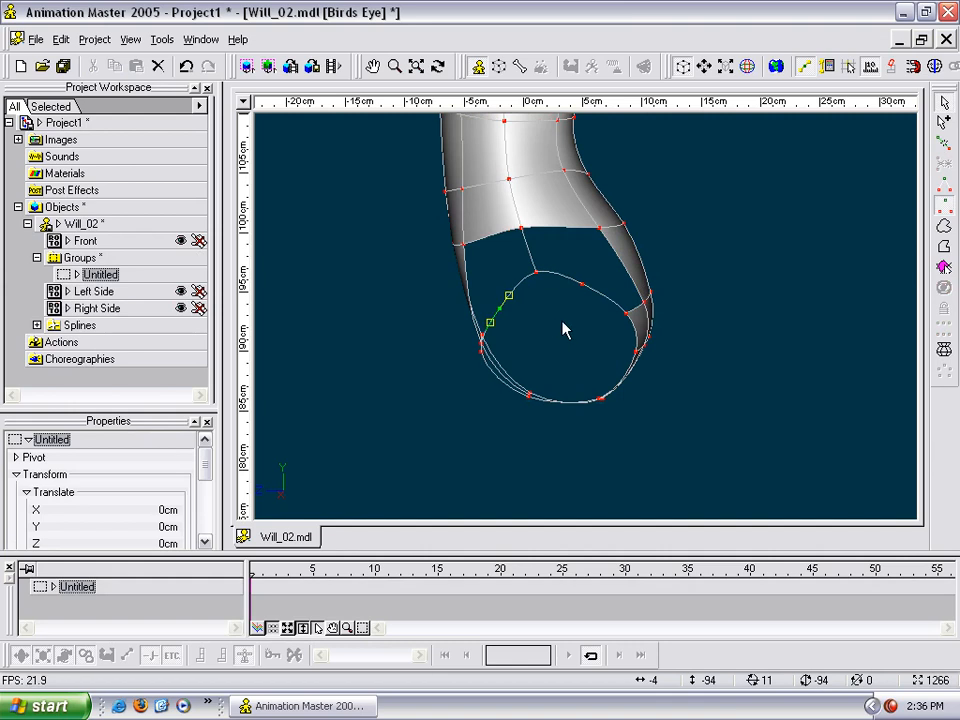
key(t)
mouse_move(549, 327)
mouse_down()
mouse_move(561, 328)
mouse_move(543, 325)
mouse_up()
click(544, 324)
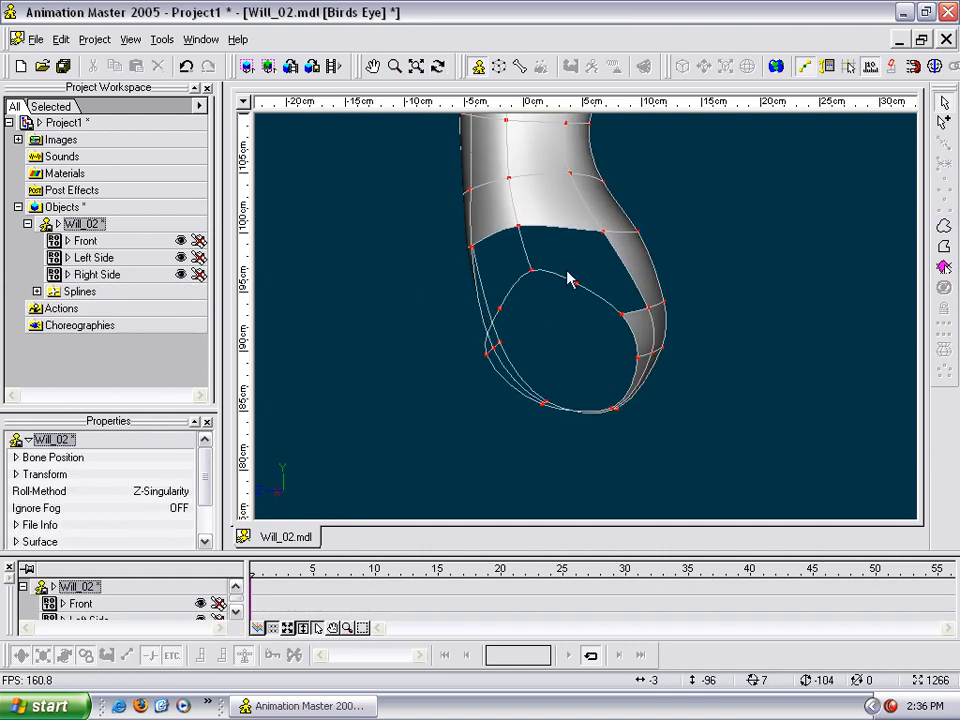
Add a back and a front vertical spline from the opening's inserted edge points up through the lower torso rows.
key(a)
click(558, 228)
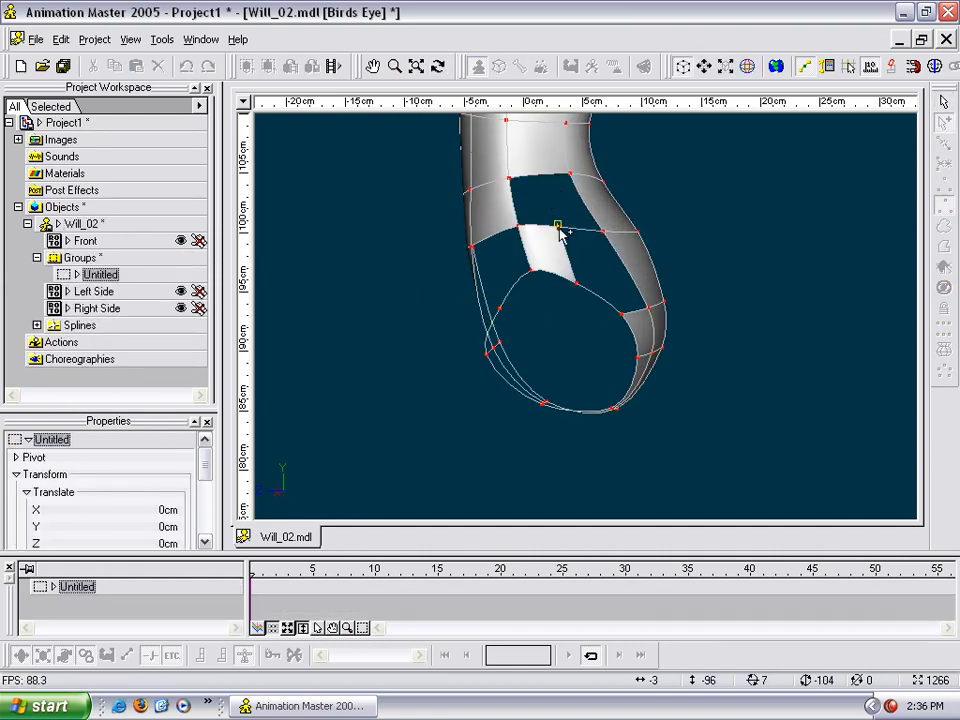
click(544, 167)
key(t)
drag(553, 214, 530, 131)
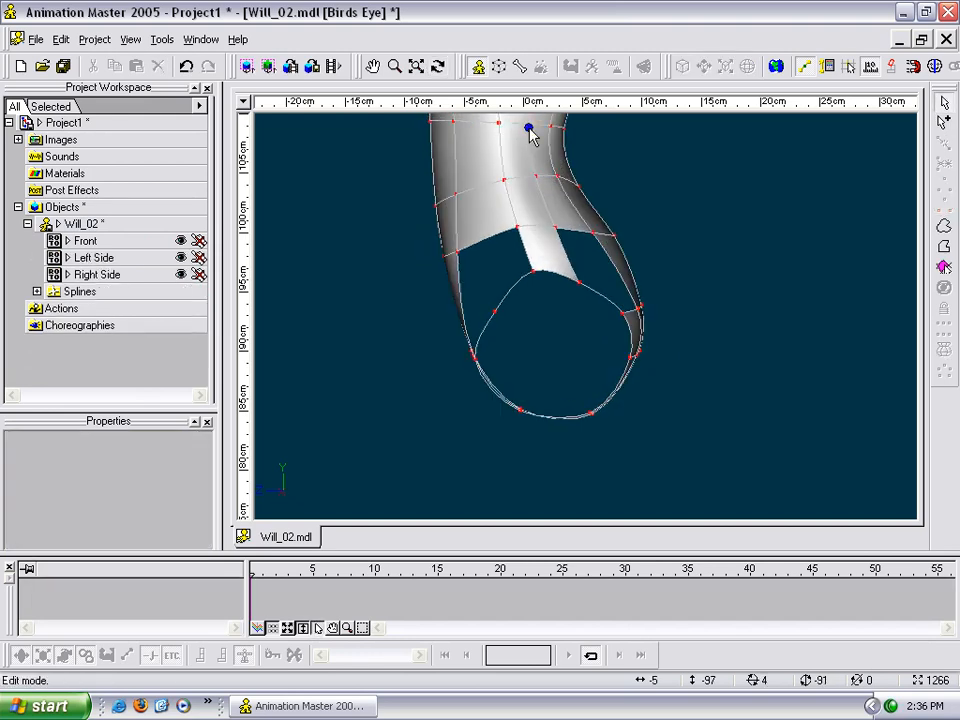
key(a)
mouse_move(497, 312)
mouse_down()
mouse_move(471, 258)
mouse_move(487, 247)
mouse_move(476, 180)
mouse_move(498, 122)
mouse_up()
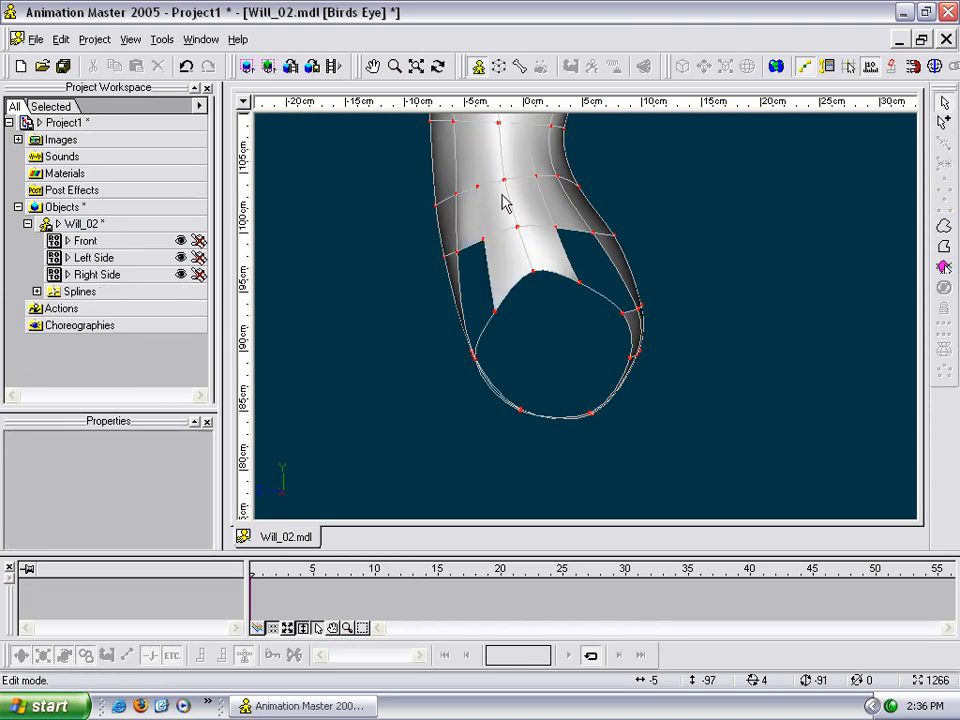
Close the hole behind the new back spline with a five-point patch from its five surrounding control points.
key(t)
drag(547, 277, 510, 261)
drag(441, 182, 600, 343)
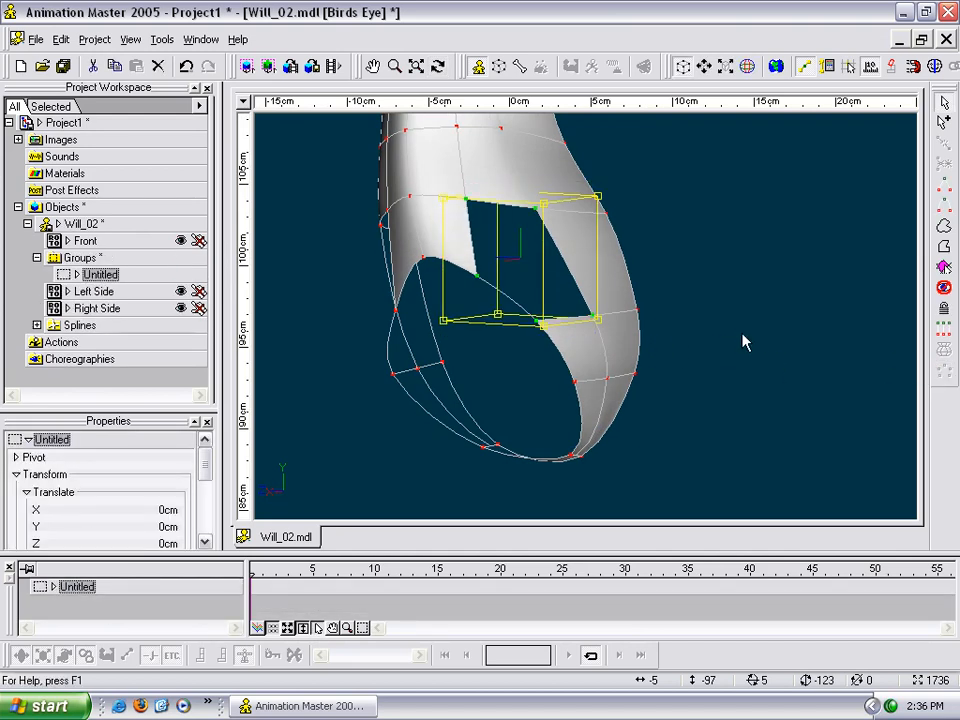
key(t)
Group the five control points around the hole in front of the new front spline and fill it with a five-point patch.
drag(677, 358, 748, 357)
scroll(735, 362, up, 1)
middle_drag(692, 368, 756, 367)
drag(399, 232, 491, 244)
drag(388, 208, 492, 262)
shift+drag(421, 311, 485, 359)
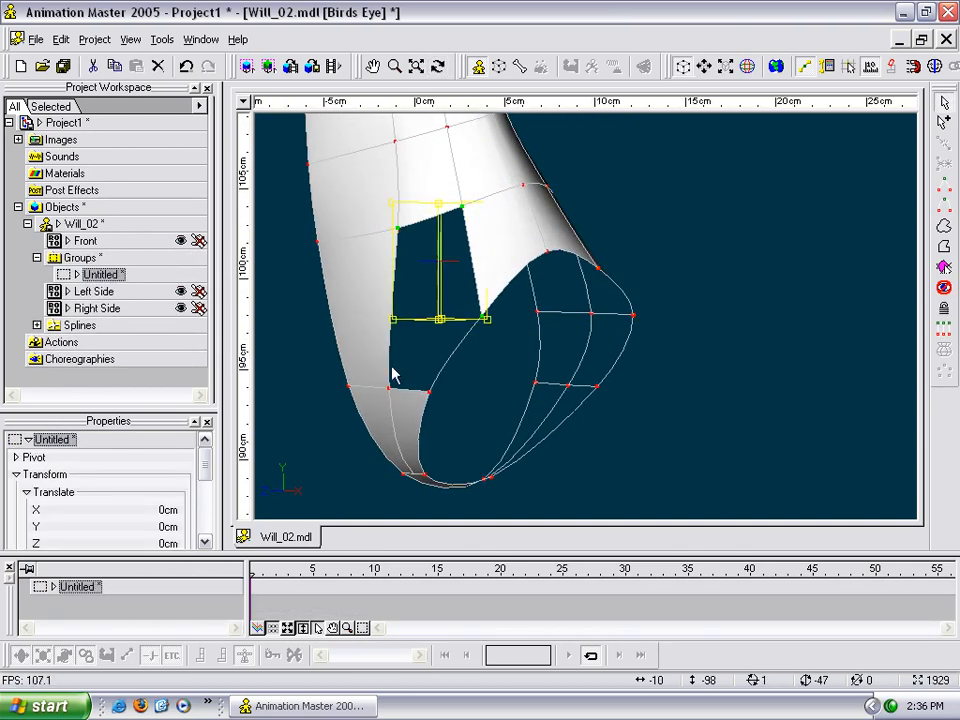
shift+drag(460, 415, 462, 415)
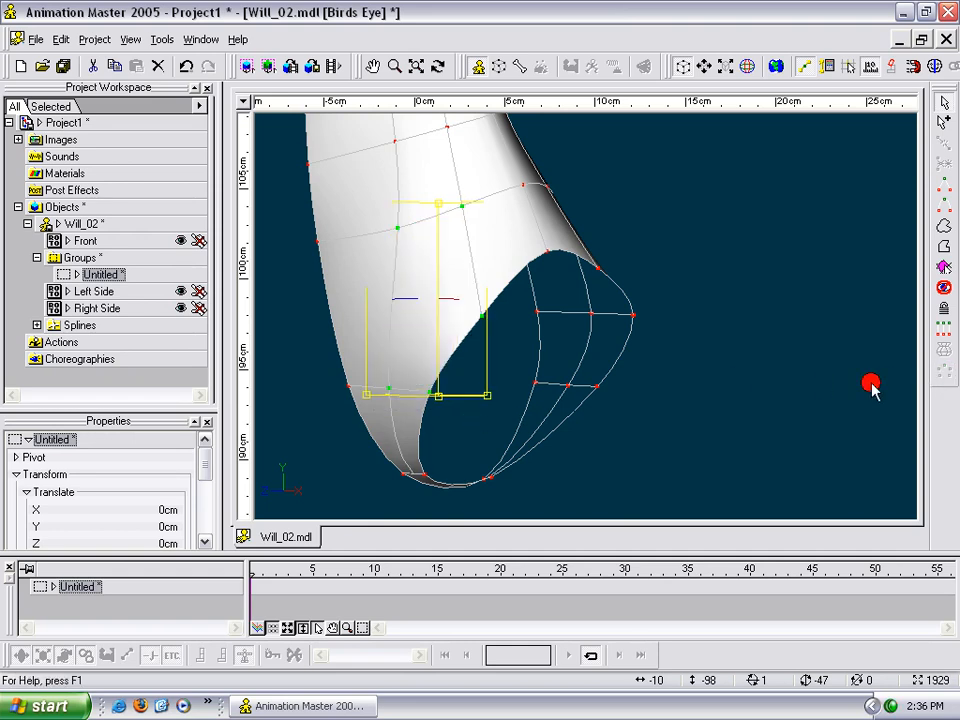
Reposition the new back vertical spline's control points on the rows above the leg opening in angled views.
key(t)
mouse_move(680, 376)
mouse_down()
mouse_move(645, 396)
mouse_move(656, 421)
mouse_move(673, 401)
mouse_move(666, 392)
mouse_up()
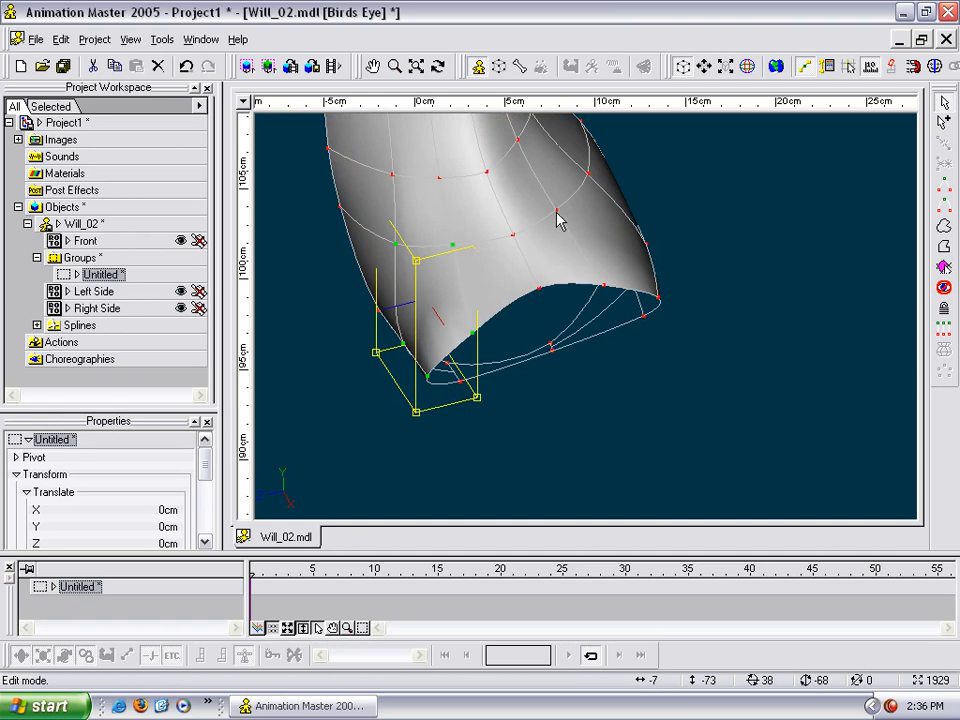
drag(557, 211, 567, 212)
drag(512, 152, 548, 297)
key(t)
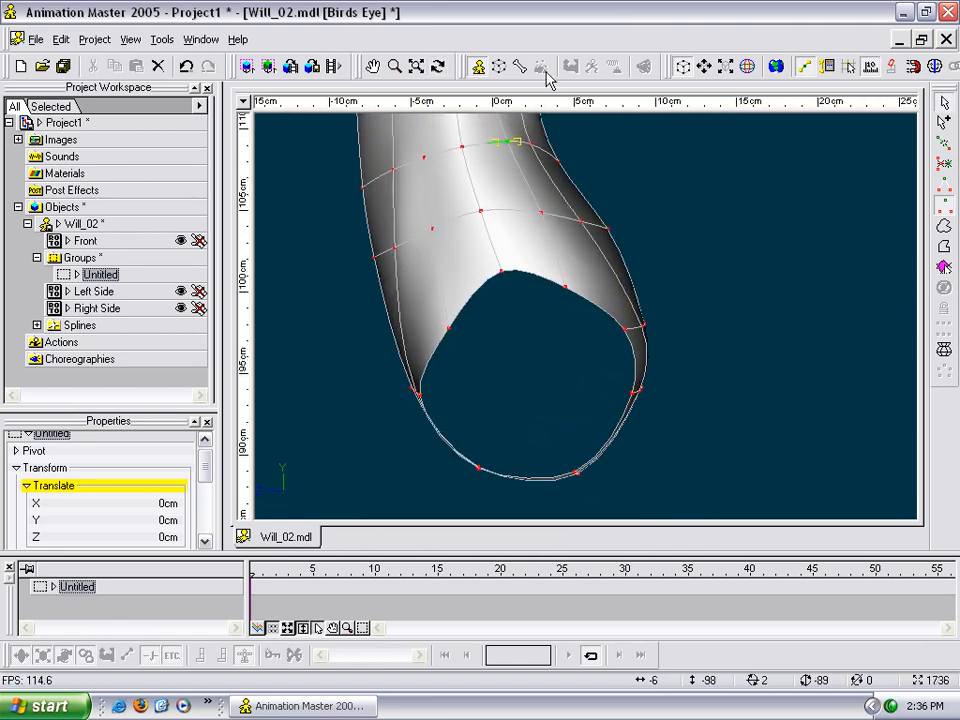
In the right view, round out the leg opening by adjusting the control points along its front and back edges.
key(4)
scroll(591, 386, up, 1)
middle_drag(591, 386, 656, 261)
scroll(581, 245, up, 13)
drag(504, 289, 512, 287)
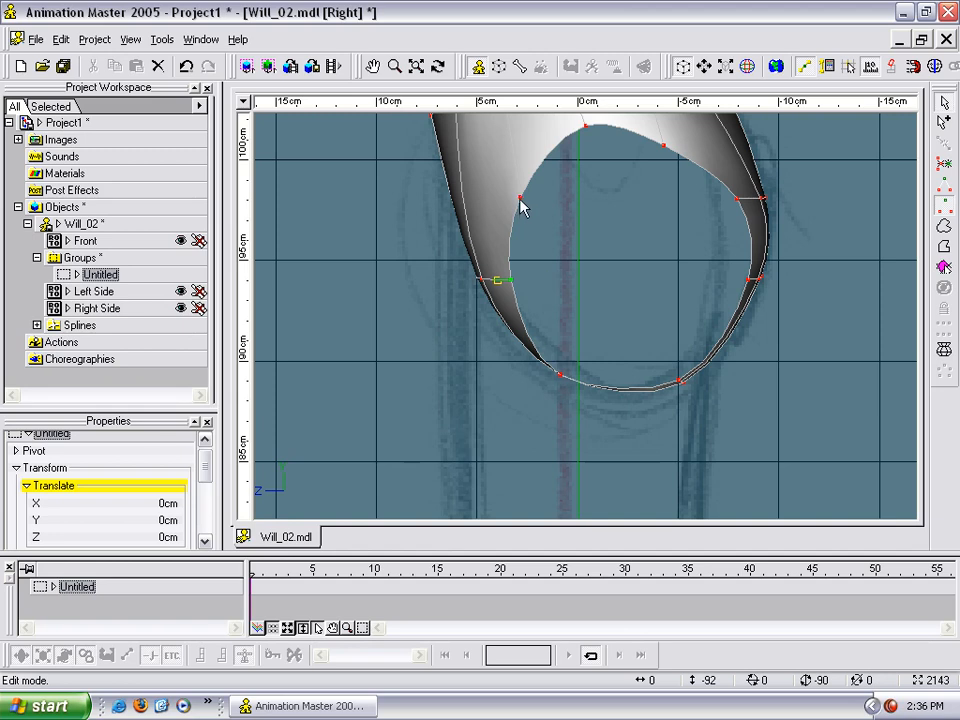
mouse_move(526, 202)
mouse_down()
mouse_move(516, 172)
mouse_move(518, 180)
mouse_up()
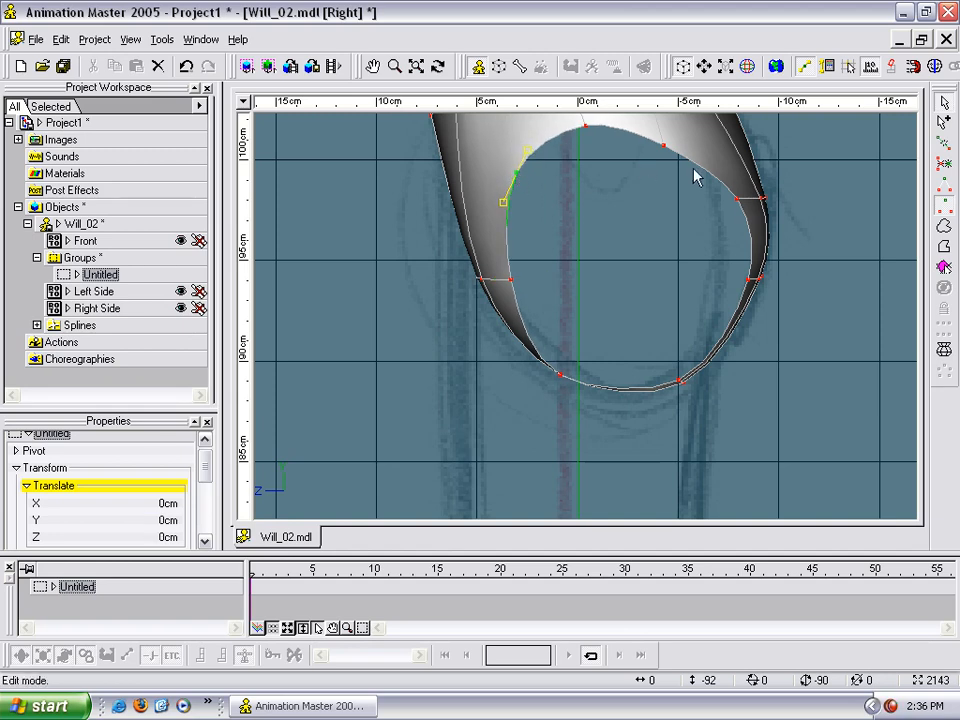
drag(740, 203, 737, 201)
drag(664, 147, 708, 250)
From an angled front view, shift the opening's front edge point and the front vertical spline's lower belly points toward the torso's centre.
key(z)
key(t)
key(Escape)
drag(569, 264, 574, 261)
drag(543, 311, 529, 319)
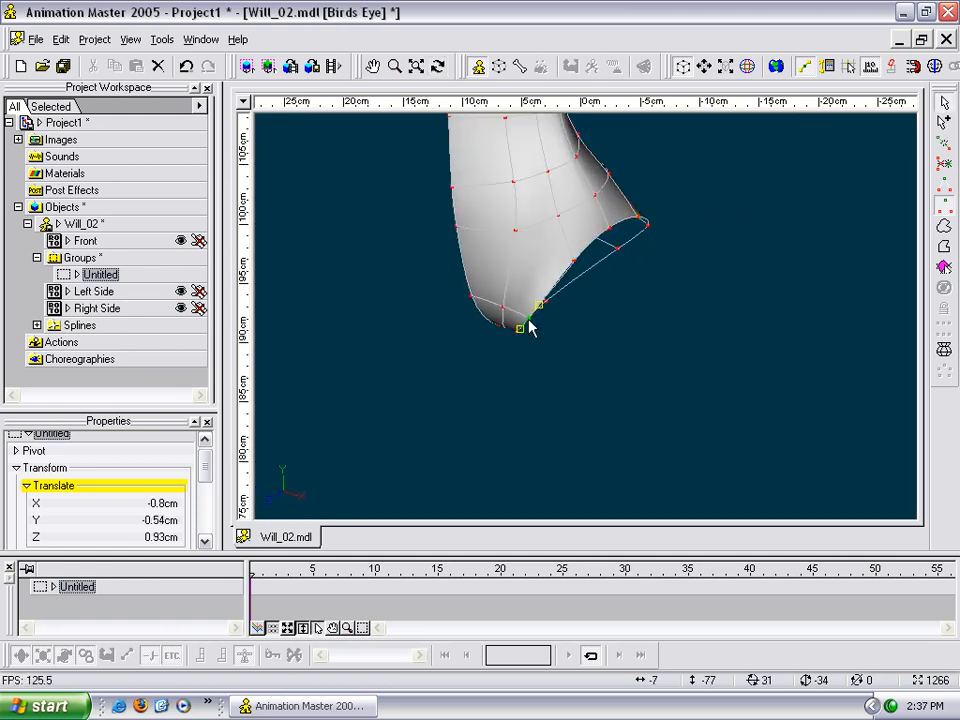
drag(512, 233, 497, 232)
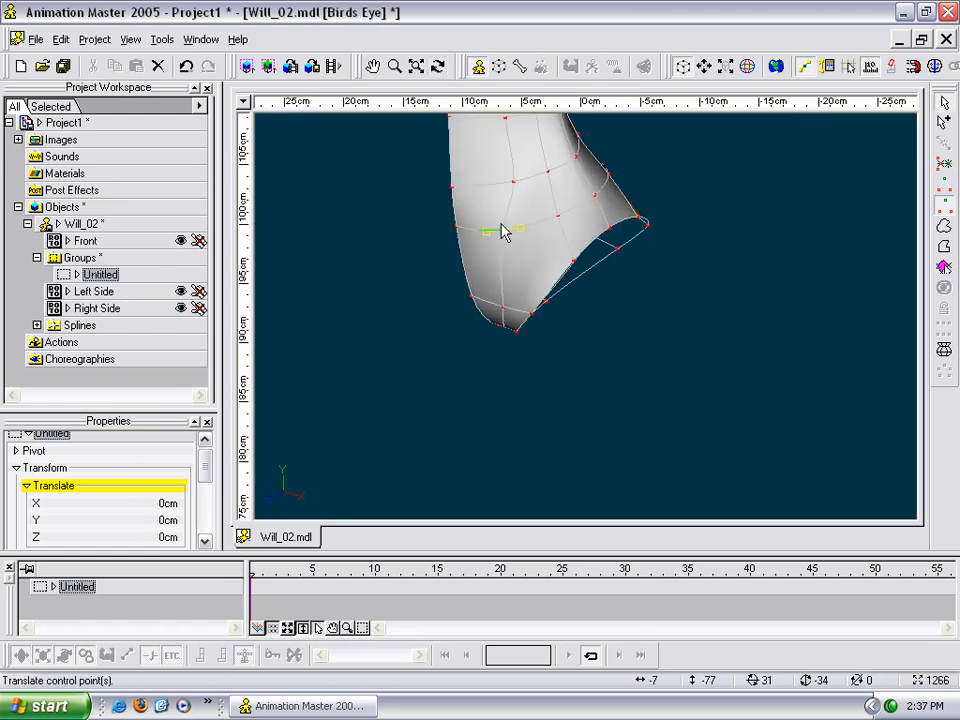
drag(511, 181, 534, 300)
Adjust control points on the hip rows near the torso's side from several angled views to smooth the surface.
key(m)
key(t)
key(t)
drag(607, 290, 666, 293)
key(t)
drag(624, 263, 565, 354)
key(t)
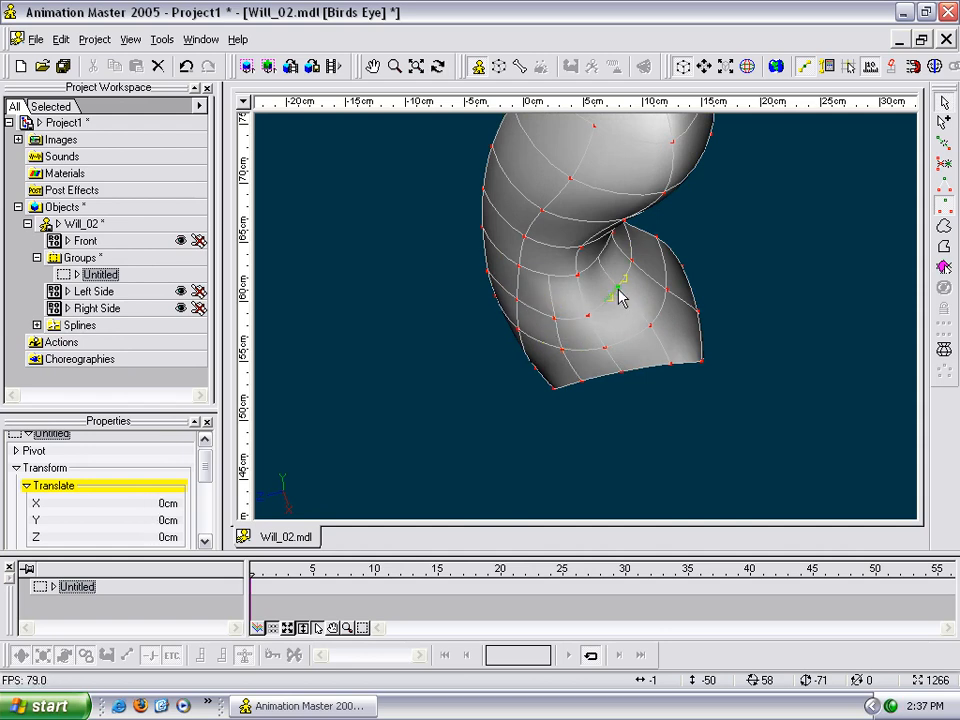
key(t)
drag(620, 300, 644, 331)
key(t)
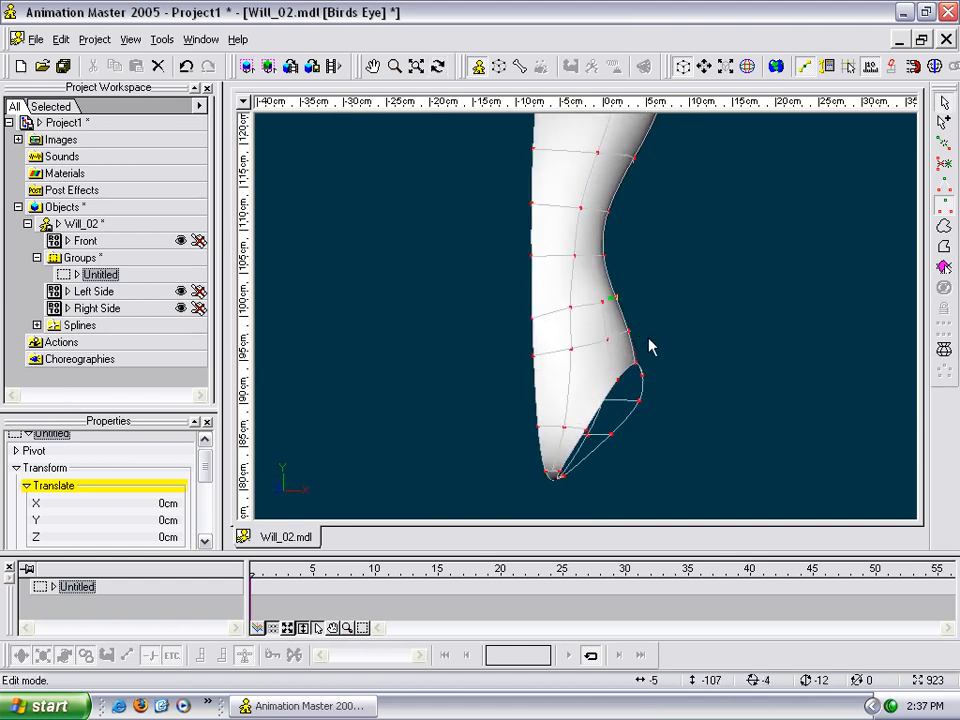
drag(572, 468, 666, 427)
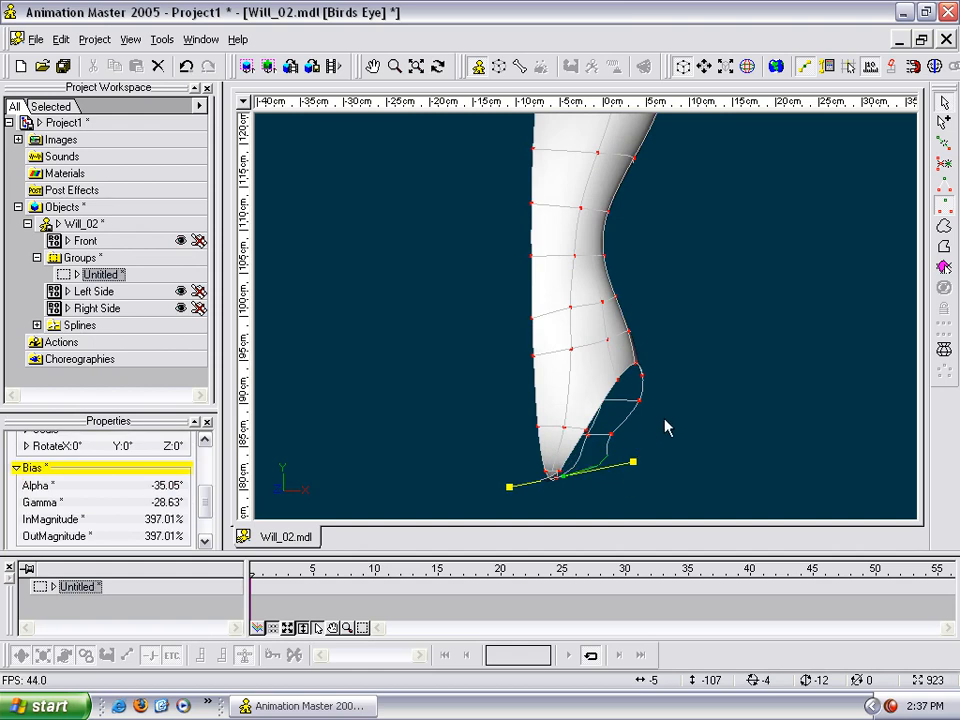
key(t)
drag(710, 254, 653, 385)
key(m)
right_drag(653, 385, 654, 307)
scroll(648, 300, up, 6)
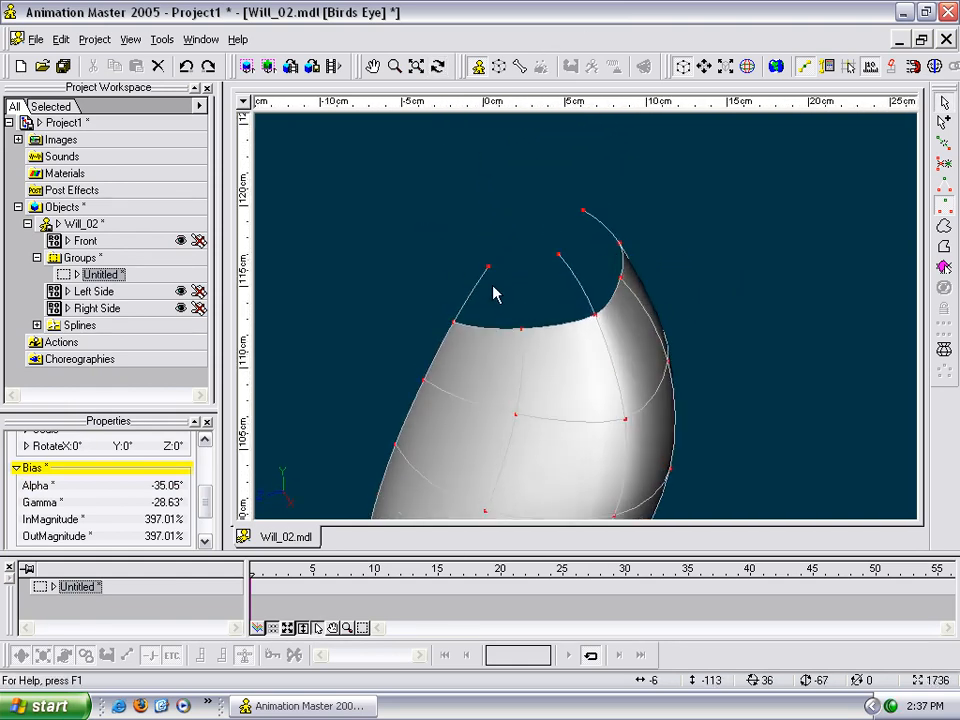
key(a)
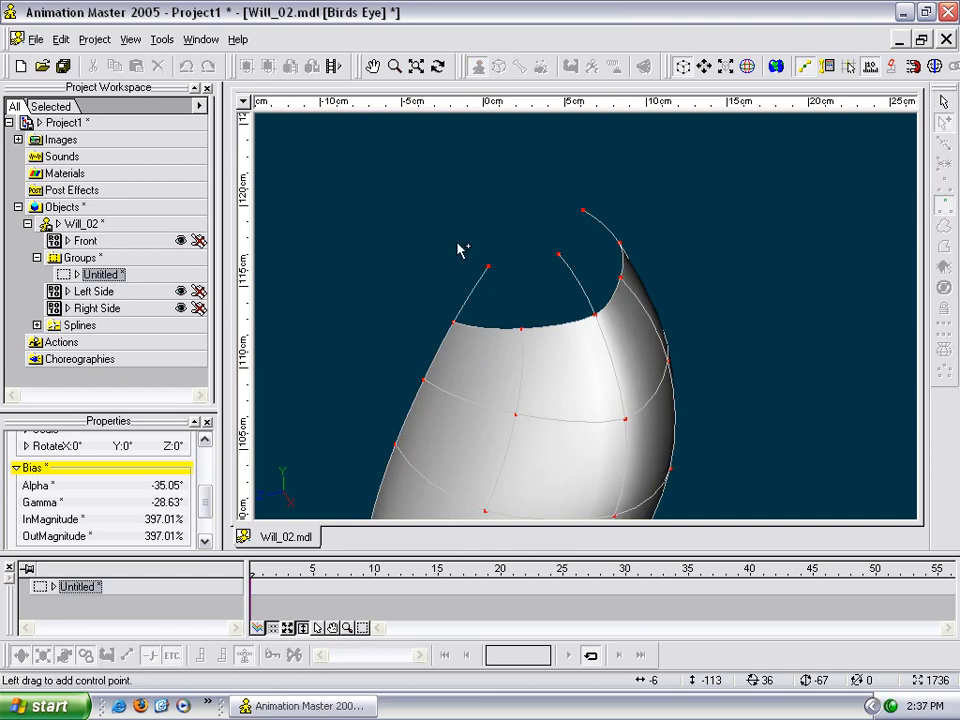
right_click(460, 244)
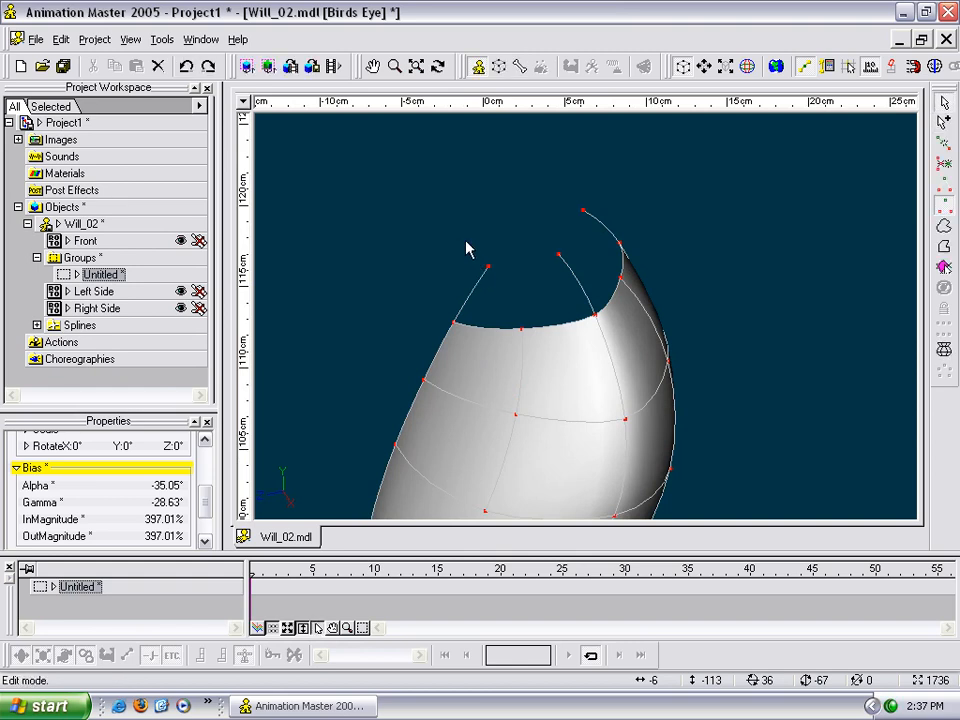
key(a)
click(471, 245)
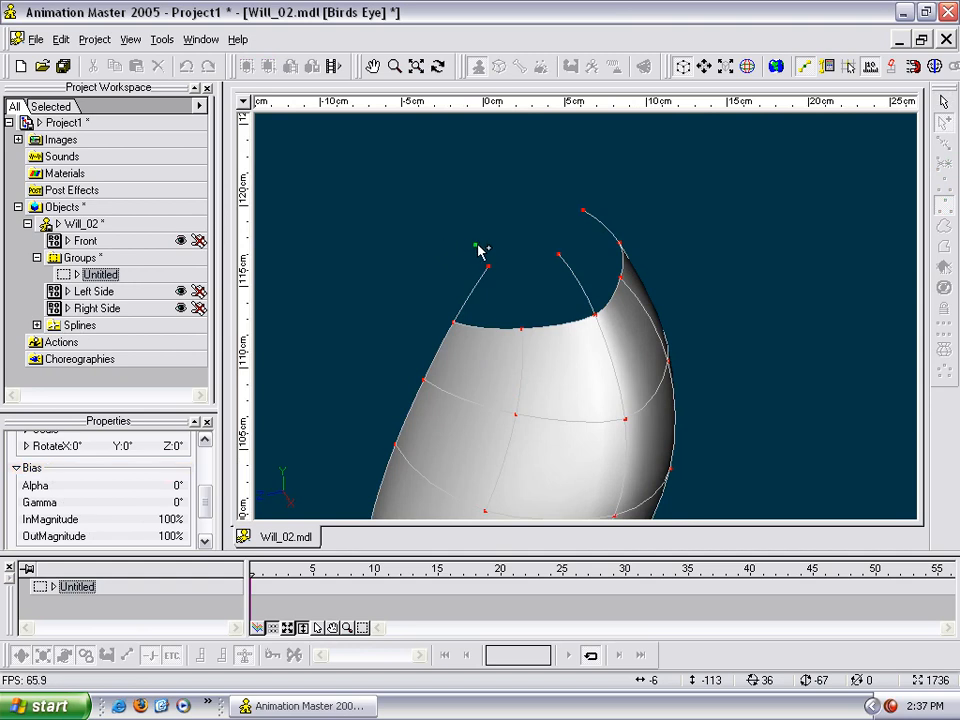
right_click(488, 247)
Draw a five-point spline above the shoulders and attach its middle point to the side spline's top end at the neck.
key(t)
drag(482, 240, 476, 205)
key(a)
click(426, 179)
click(486, 202)
click(547, 180)
key(t)
drag(513, 157, 612, 212)
key(Return)
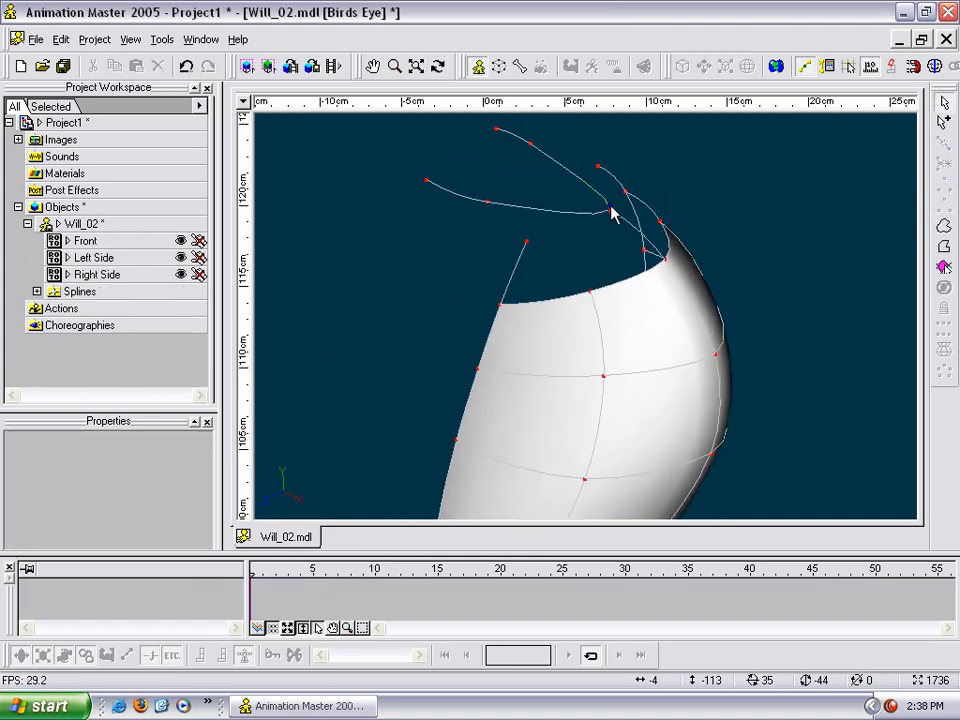
Attach the neck spline's second point from each end to the top points of the front and back outlines.
drag(490, 204, 531, 242)
key(Return)
right_click(531, 242)
key(Return)
drag(531, 143, 598, 166)
key(Return)
Delete the two loose end points of the neck spline beyond the front and back outlines.
click(496, 129)
key(Delete)
click(428, 181)
key(Delete)
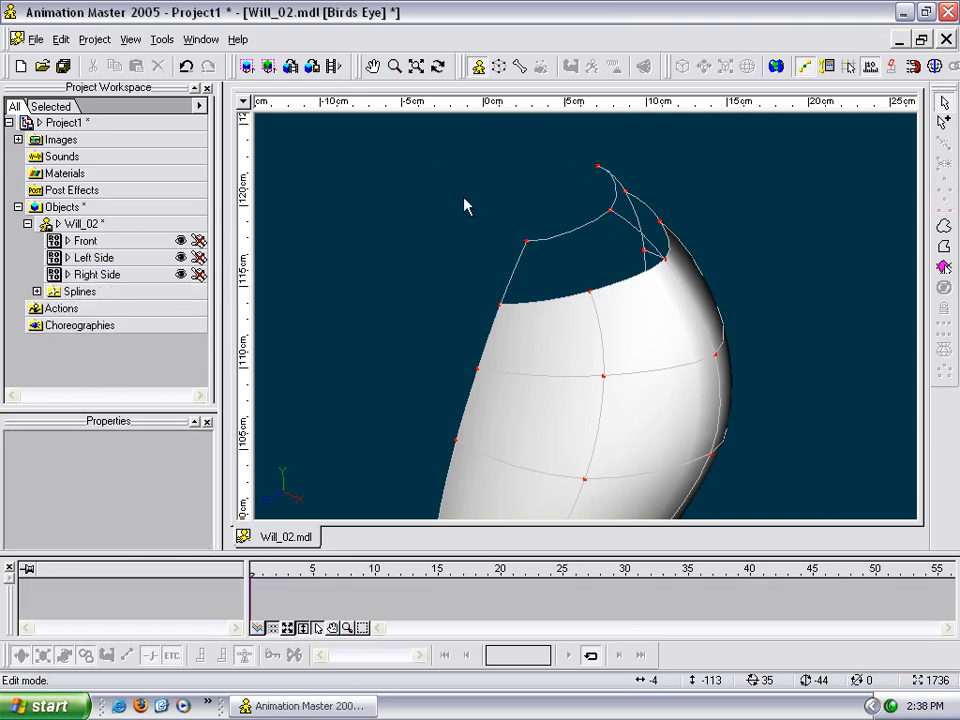
Extend the front and back intermediate vertical splines upward and attach each one to the neck spline.
click(612, 211)
drag(616, 233, 531, 173)
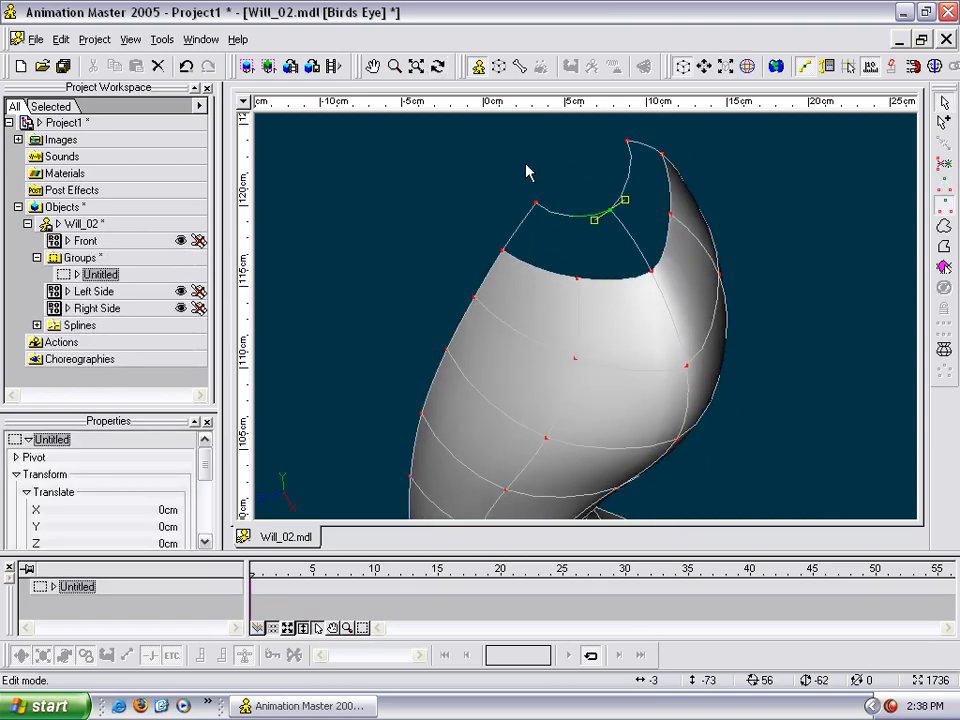
click(570, 259)
key(a)
click(573, 277)
right_click(569, 215)
key(Escape)
key(a)
click(671, 213)
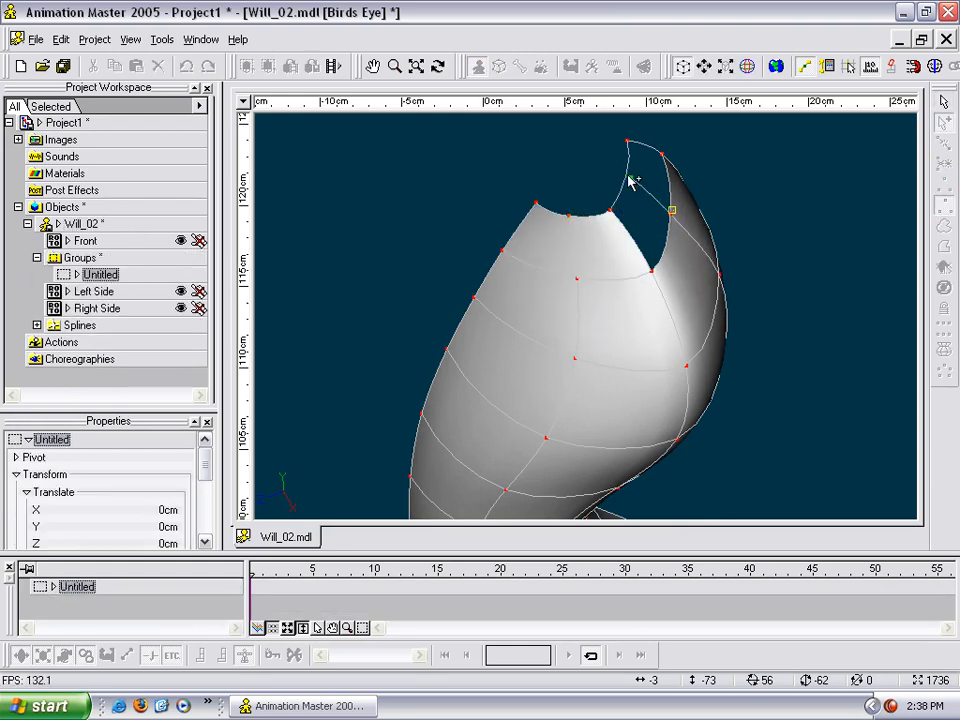
right_click(627, 175)
Reposition the intermediate points around the neck and, in the top view, move the back one on the row below it outward.
key(t)
mouse_move(634, 188)
mouse_down()
mouse_move(624, 221)
mouse_move(638, 190)
mouse_move(631, 166)
mouse_up()
drag(626, 248, 626, 253)
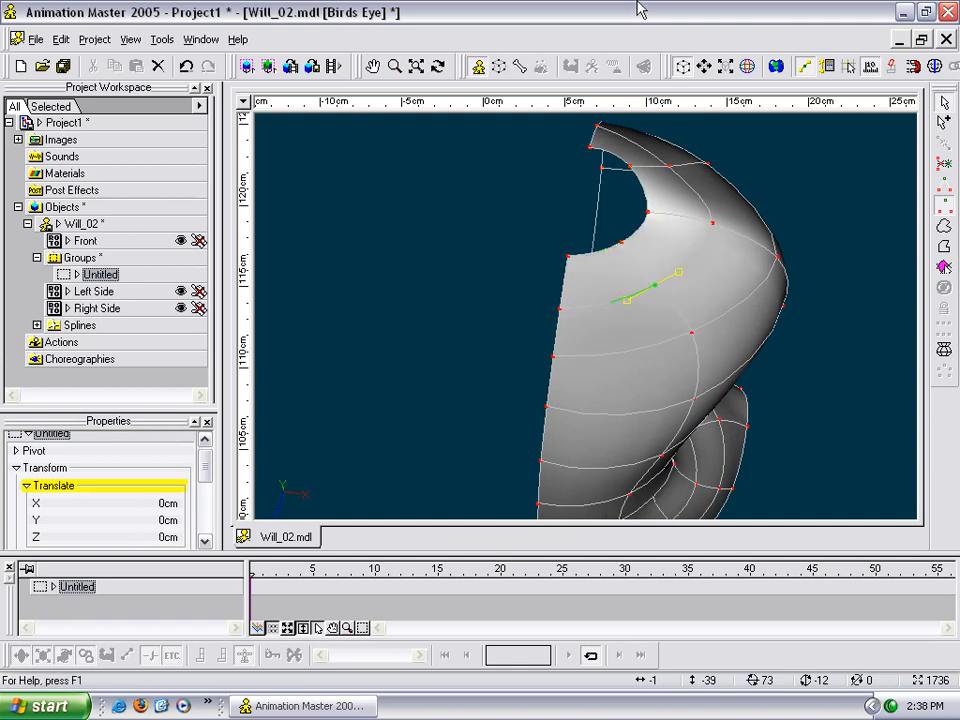
key(5)
middle_drag(563, 236, 534, 305)
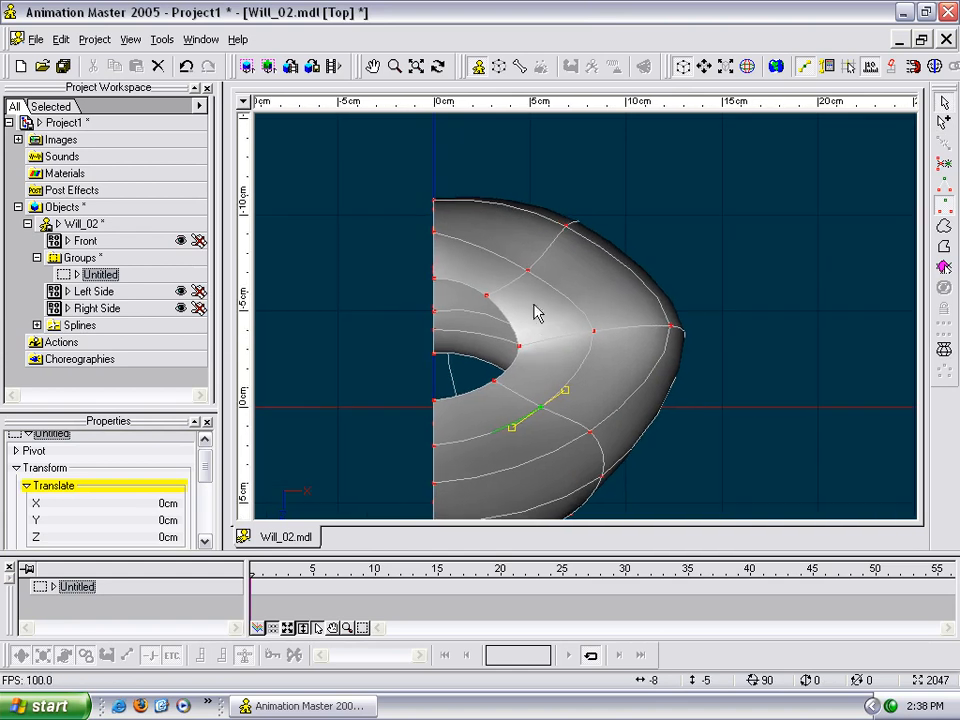
drag(528, 270, 536, 256)
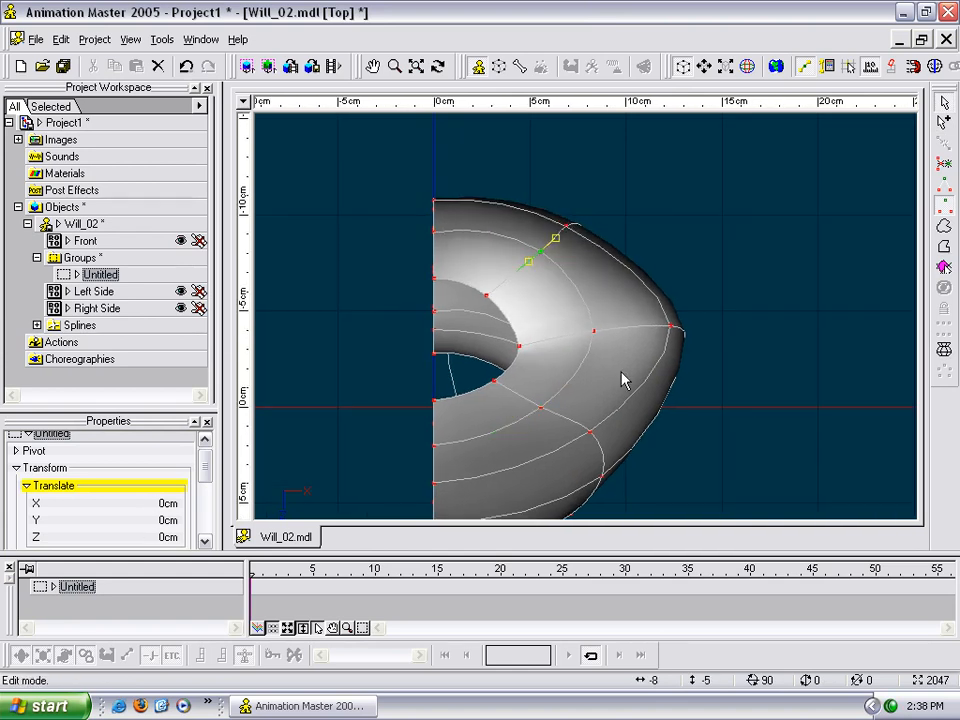
From above, adjust the front intermediate spline's control points on the upper rows below the neck.
middle_drag(618, 232, 621, 201)
scroll(621, 201, down, 2)
ctrl+middle_drag(617, 260, 582, 346)
drag(560, 349, 578, 383)
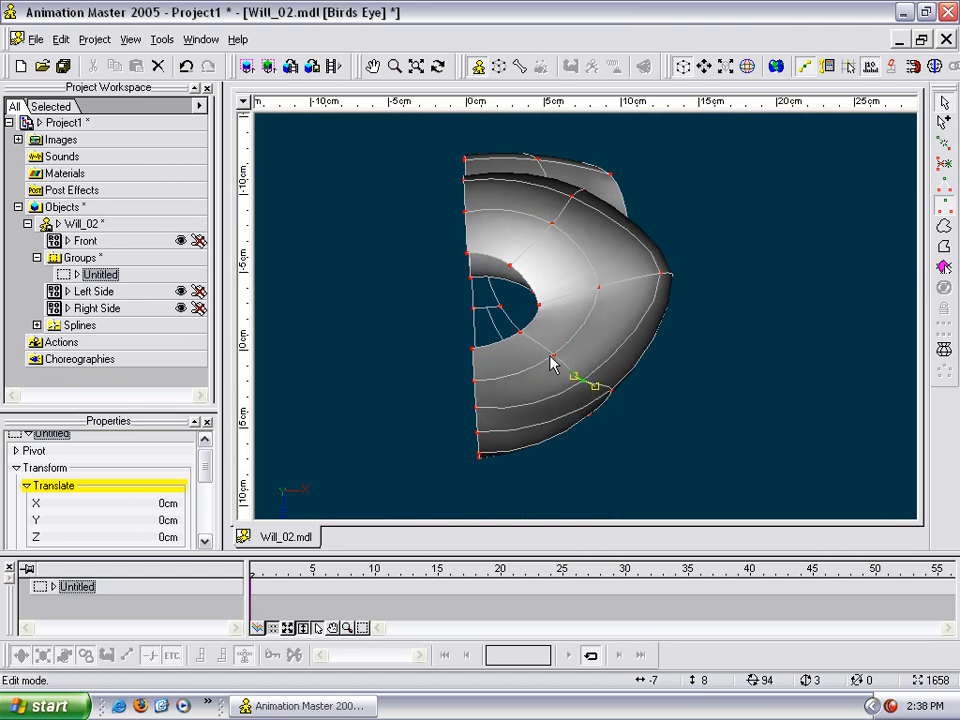
drag(551, 372, 563, 375)
Adjust the front intermediate spline's chest point and check the whole torso's shape from angled views.
key(t)
drag(612, 398, 623, 322)
key(t)
drag(752, 326, 606, 229)
scroll(606, 250, down, 6)
key(m)
mouse_move(646, 346)
mouse_down()
mouse_move(645, 302)
mouse_move(532, 322)
mouse_move(662, 324)
mouse_move(645, 315)
mouse_move(563, 344)
mouse_move(656, 360)
mouse_move(626, 332)
mouse_move(647, 328)
mouse_move(641, 348)
mouse_move(632, 344)
mouse_up()
key(t)
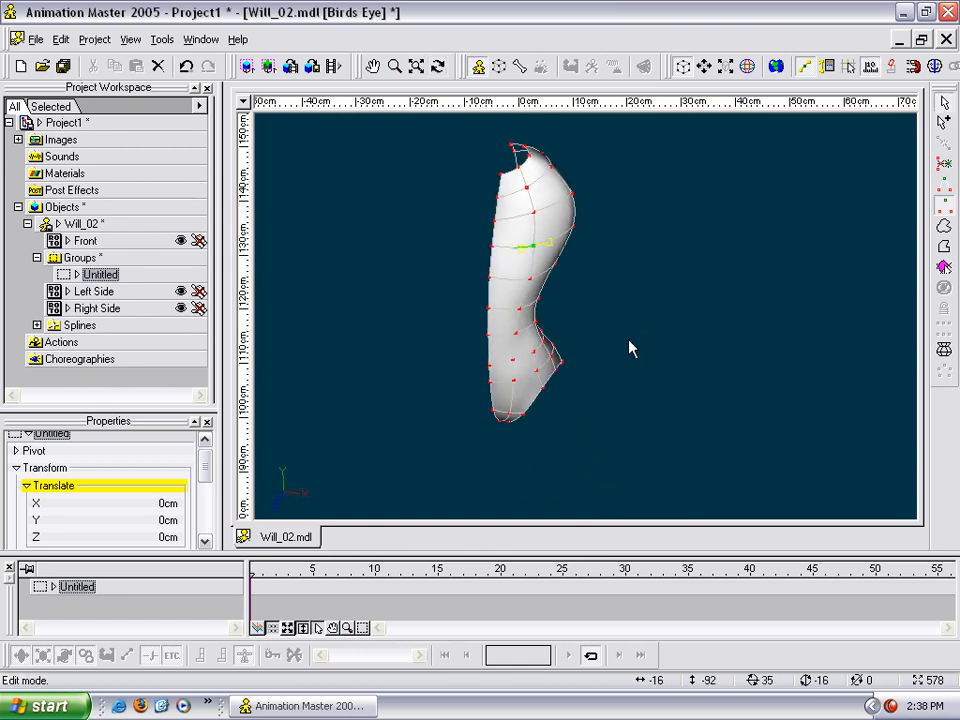
Show the whole torso in the front view and save the Will_02 model.
key(1)
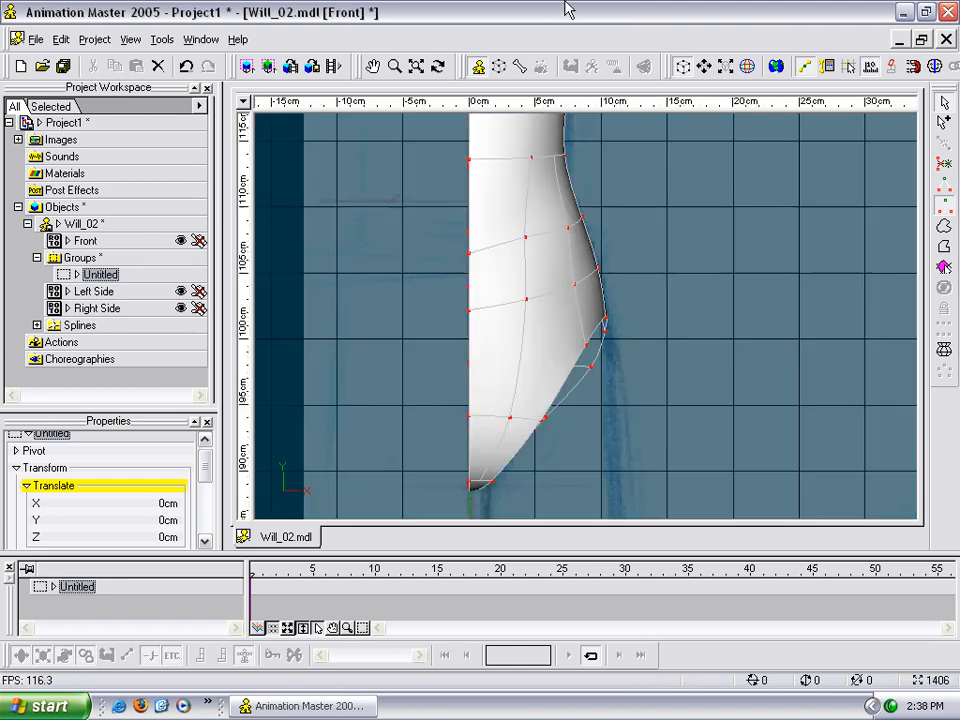
scroll(680, 269, down, 13)
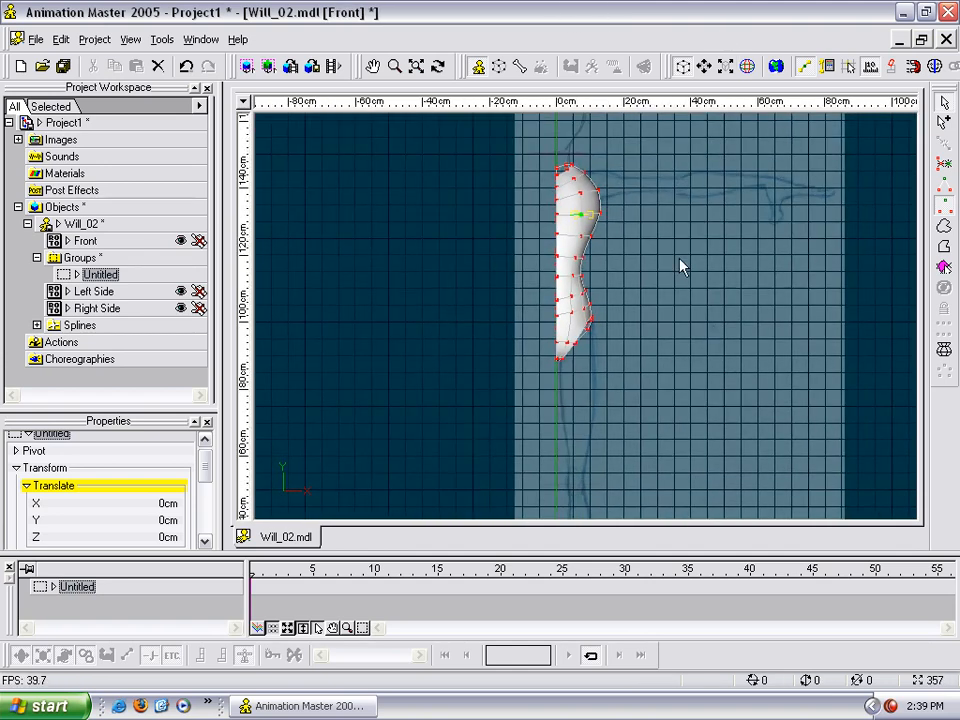
middle_drag(680, 269, 686, 327)
scroll(686, 327, up, 4)
click(684, 318)
right_click(663, 214)
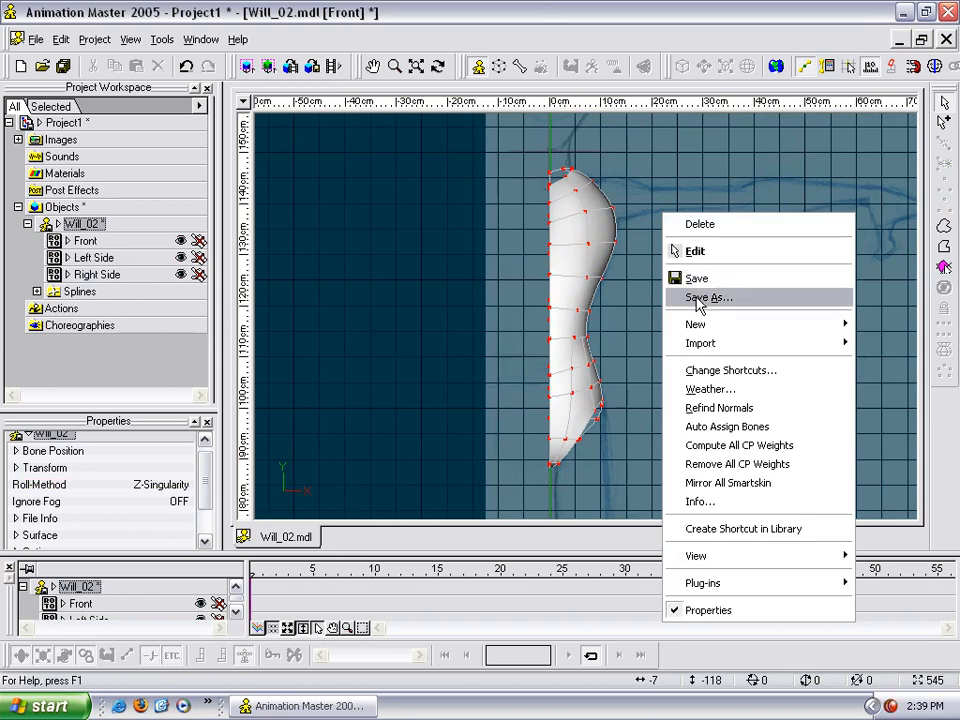
click(697, 278)
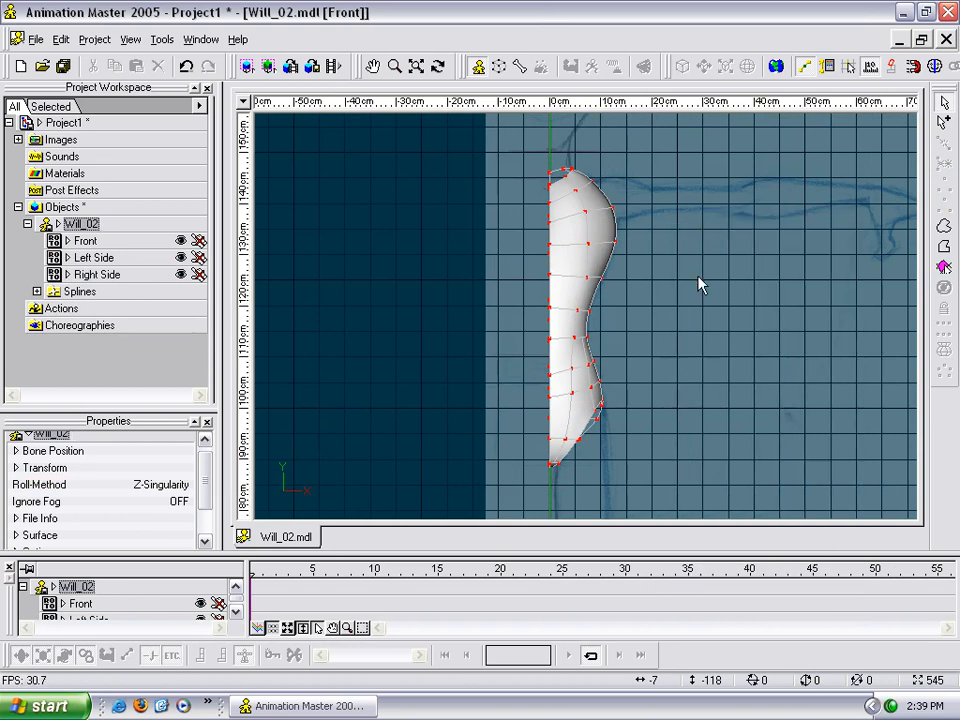
Select all control points of the half torso and set the group's pivot X to 0 cm.
drag(497, 138, 592, 275)
drag(699, 501, 699, 501)
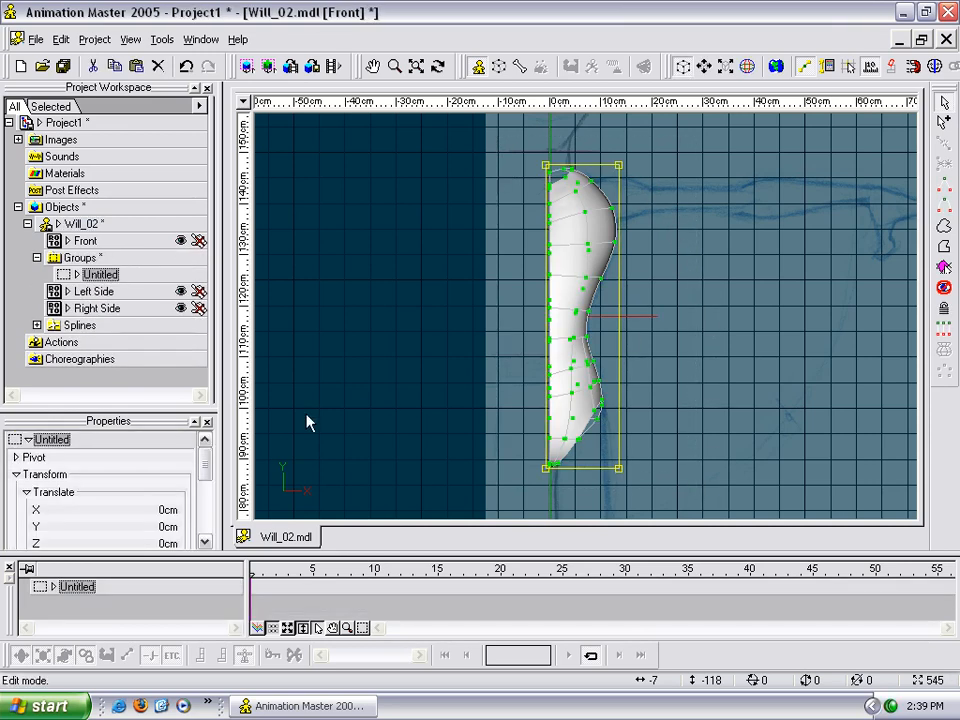
click(17, 457)
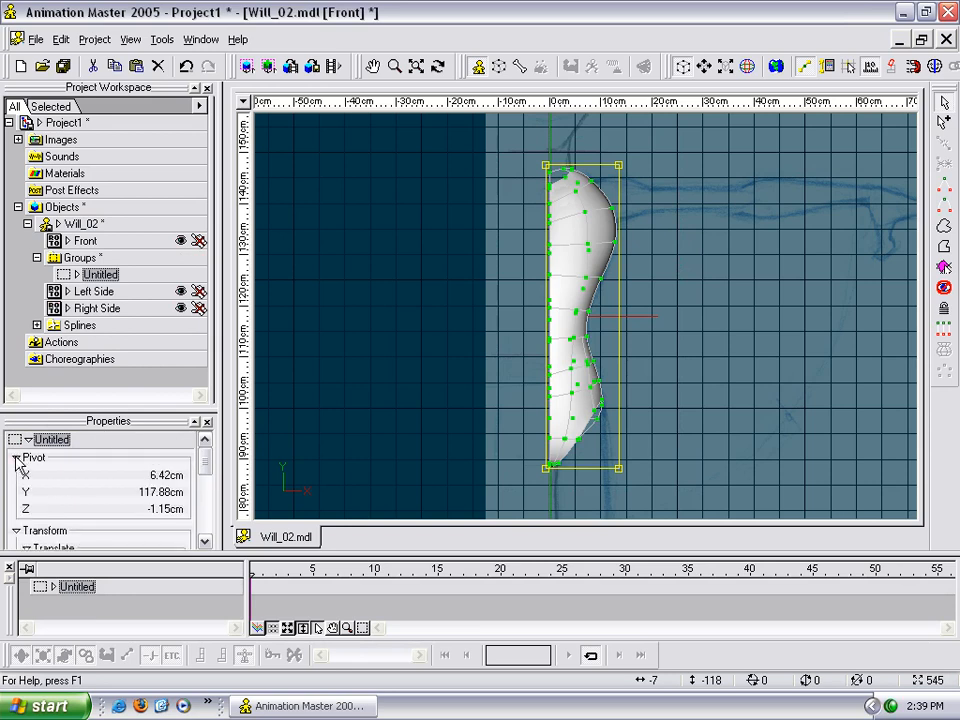
click(178, 475)
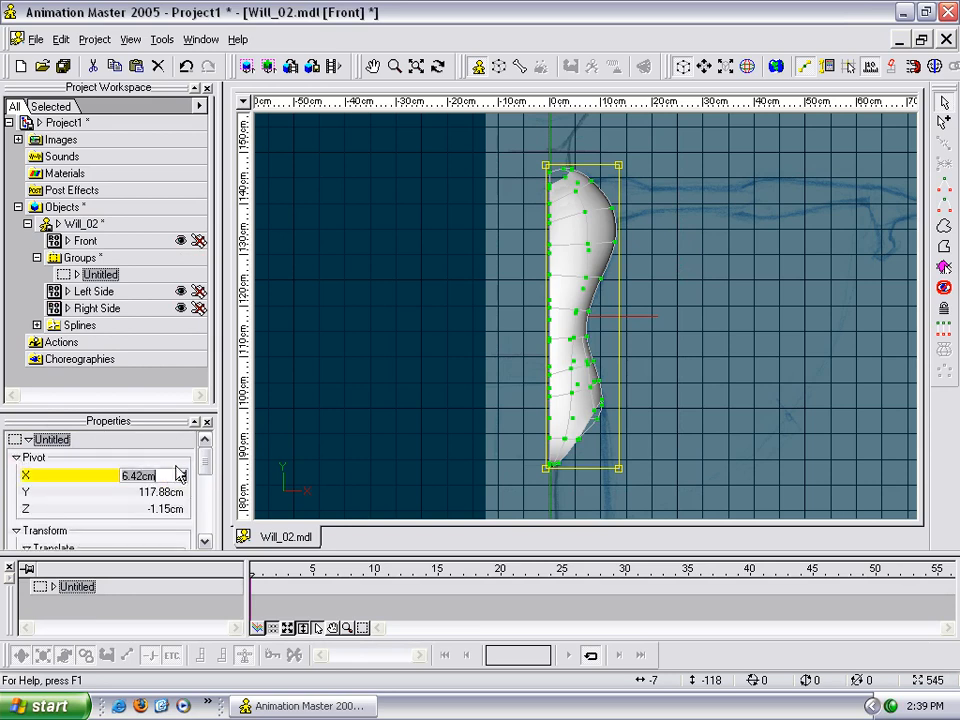
text(0)
key(Return)
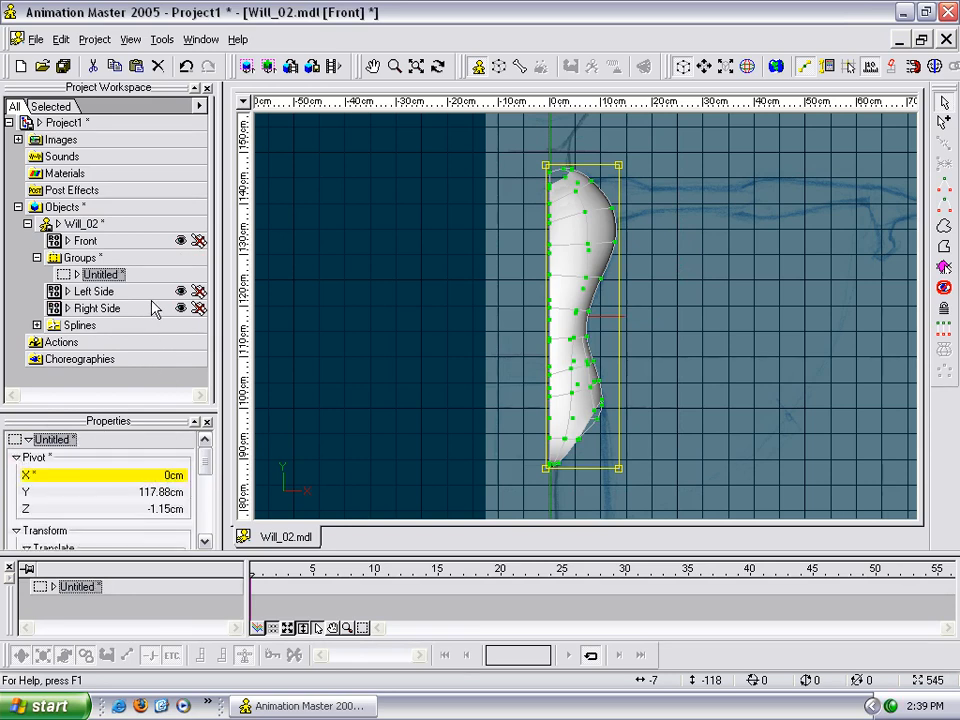
Flip a copy of the half torso across the X axis and inspect the complete torso from an angled view.
right_click(577, 282)
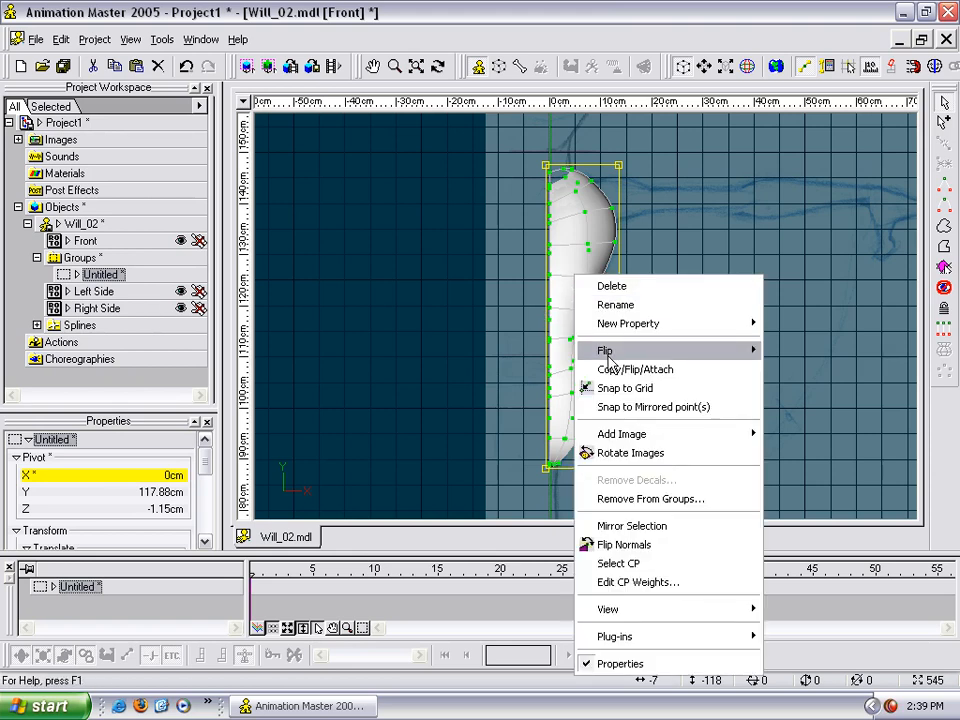
mouse_move(590, 352)
click(786, 352)
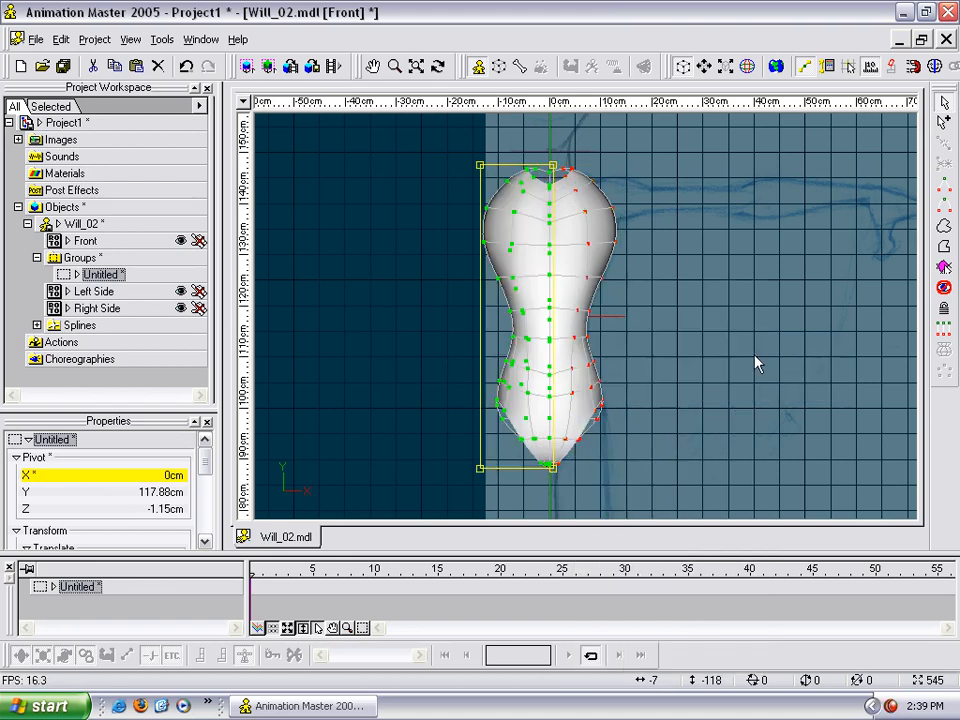
click(677, 366)
mouse_move(645, 386)
mouse_down()
mouse_move(456, 388)
mouse_move(651, 414)
mouse_move(658, 405)
mouse_move(493, 396)
mouse_move(652, 390)
mouse_up()
key(Escape)
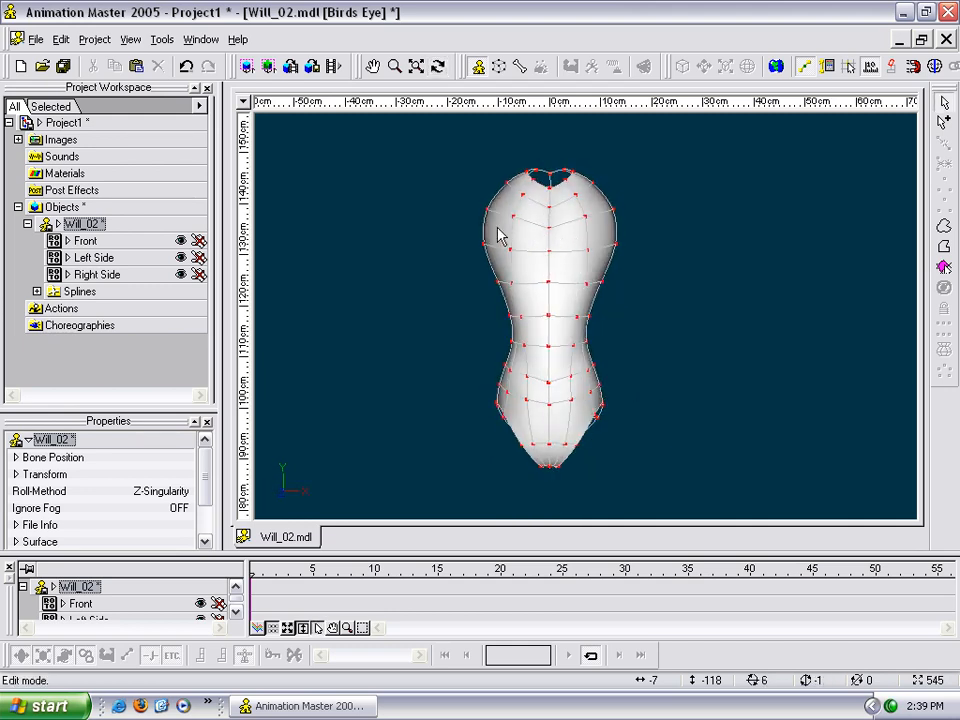
Select the entire mirrored half of the torso and delete it.
drag(518, 217, 528, 220)
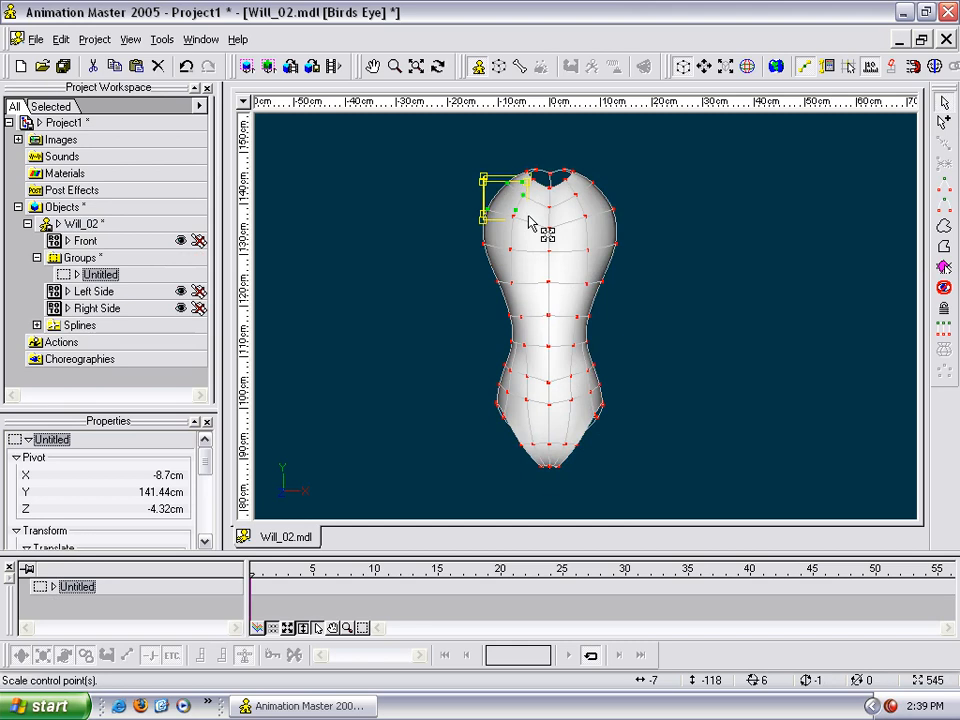
key(slash)
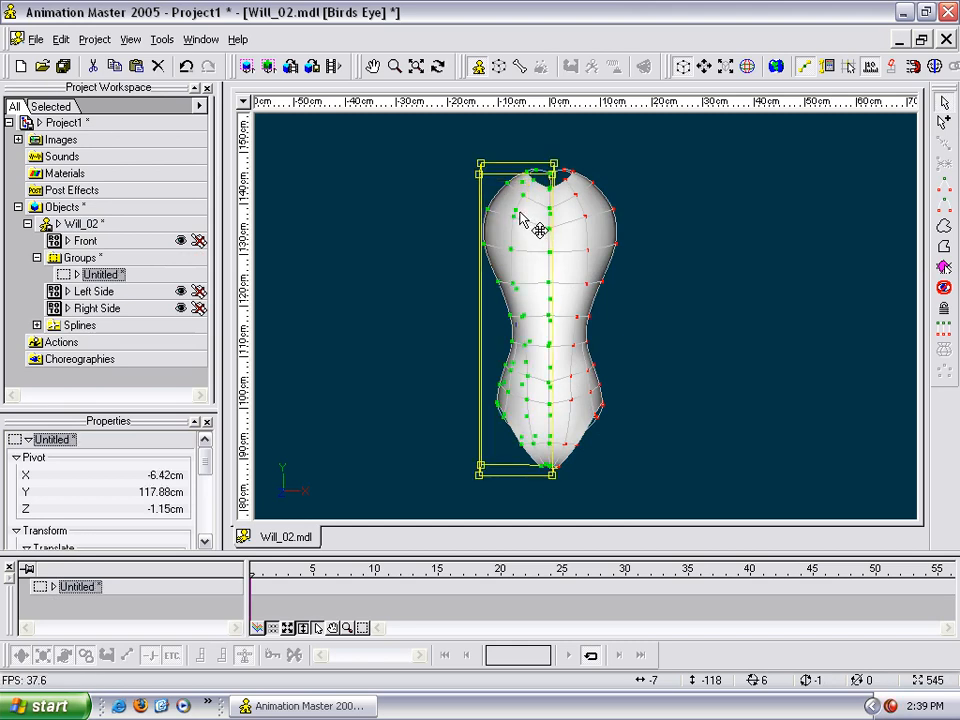
key(Delete)
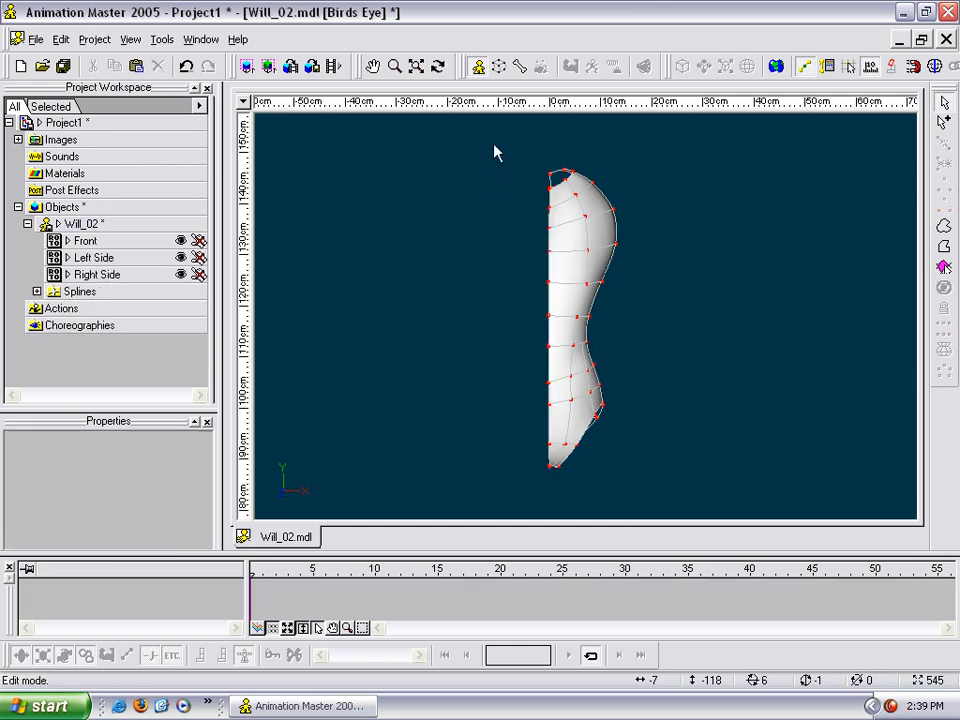
In the right view, reposition the back intermediate and side control points around the waist and the front intermediate point on the chest row.
key(1)
key(t)
drag(652, 265, 555, 268)
key(4)
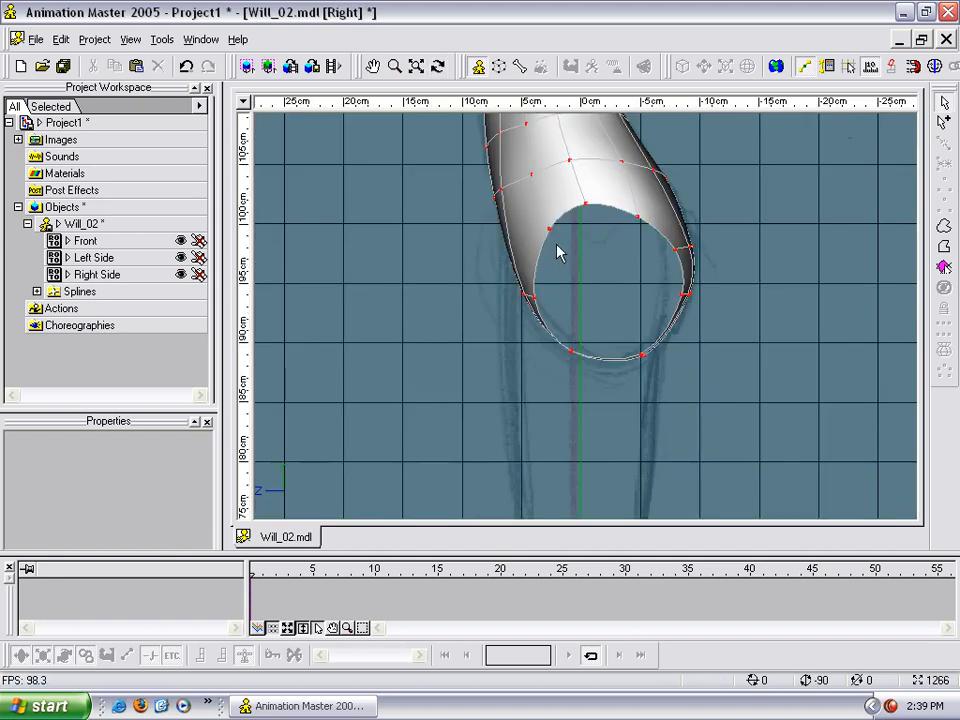
key(m)
drag(652, 270, 645, 388)
drag(641, 295, 641, 394)
mouse_move(690, 256)
mouse_down()
mouse_move(679, 330)
mouse_move(655, 384)
mouse_up()
mouse_move(628, 318)
mouse_down()
mouse_move(636, 295)
mouse_move(619, 289)
mouse_move(623, 296)
mouse_up()
drag(586, 365, 583, 375)
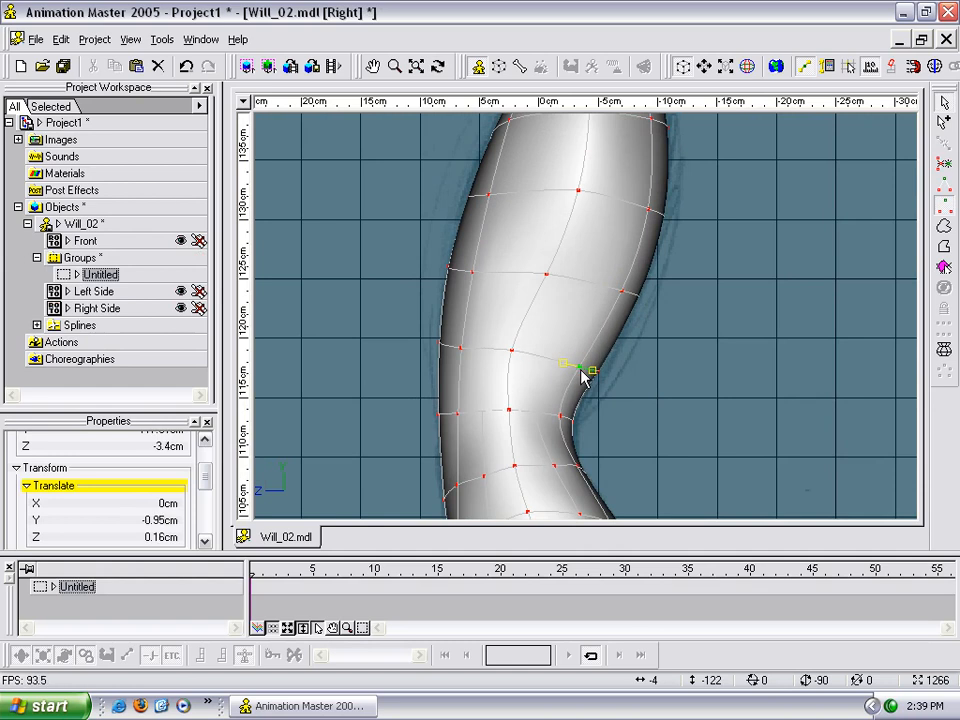
drag(512, 350, 522, 351)
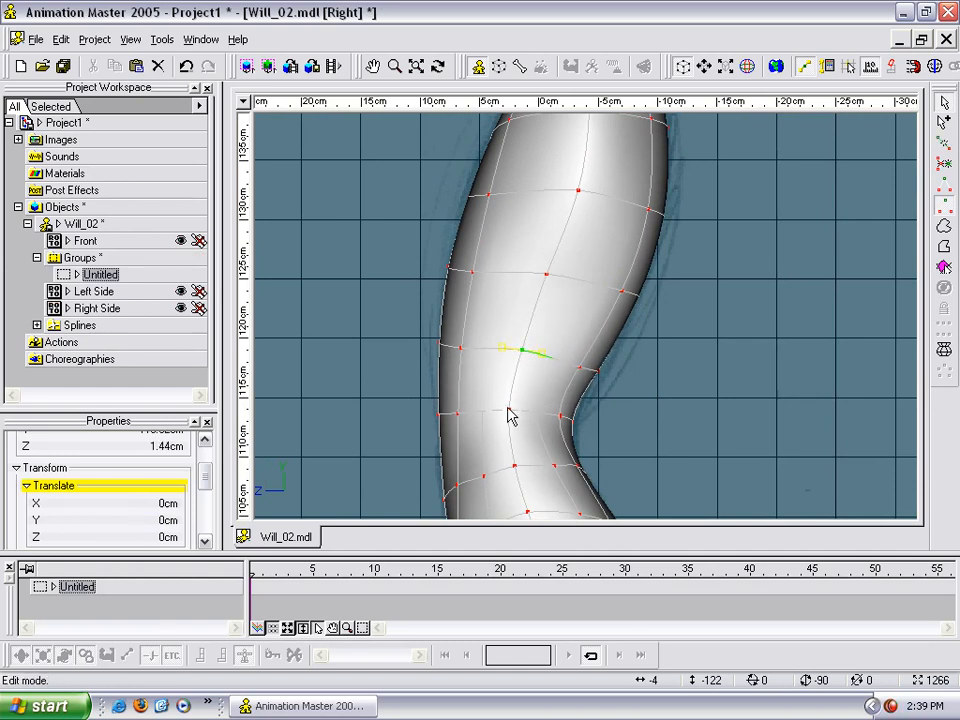
middle_drag(617, 291, 588, 392)
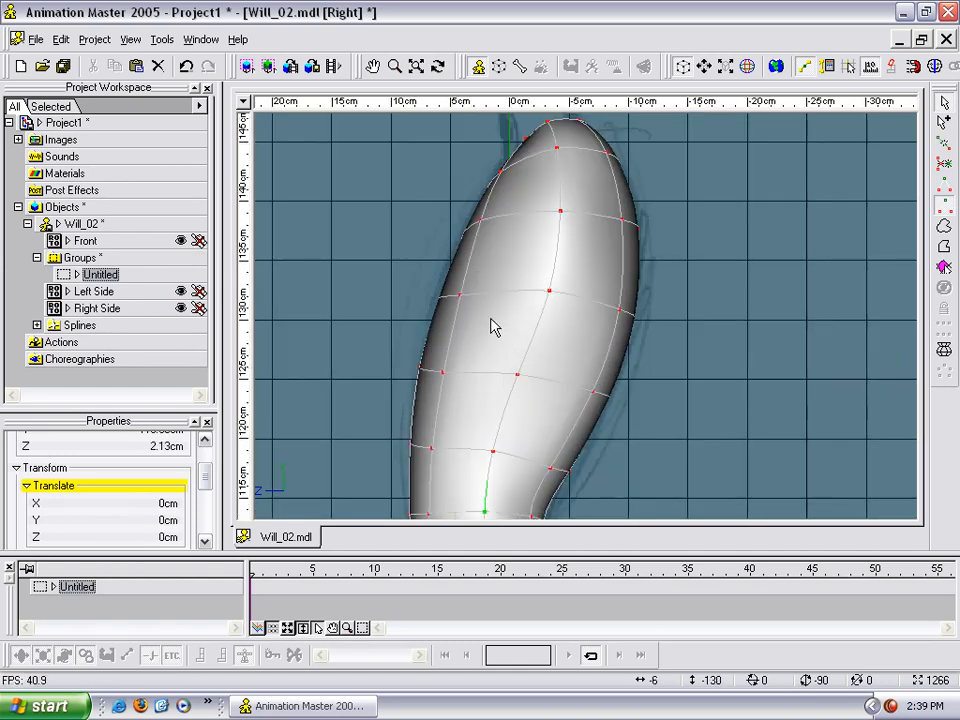
drag(461, 297, 466, 290)
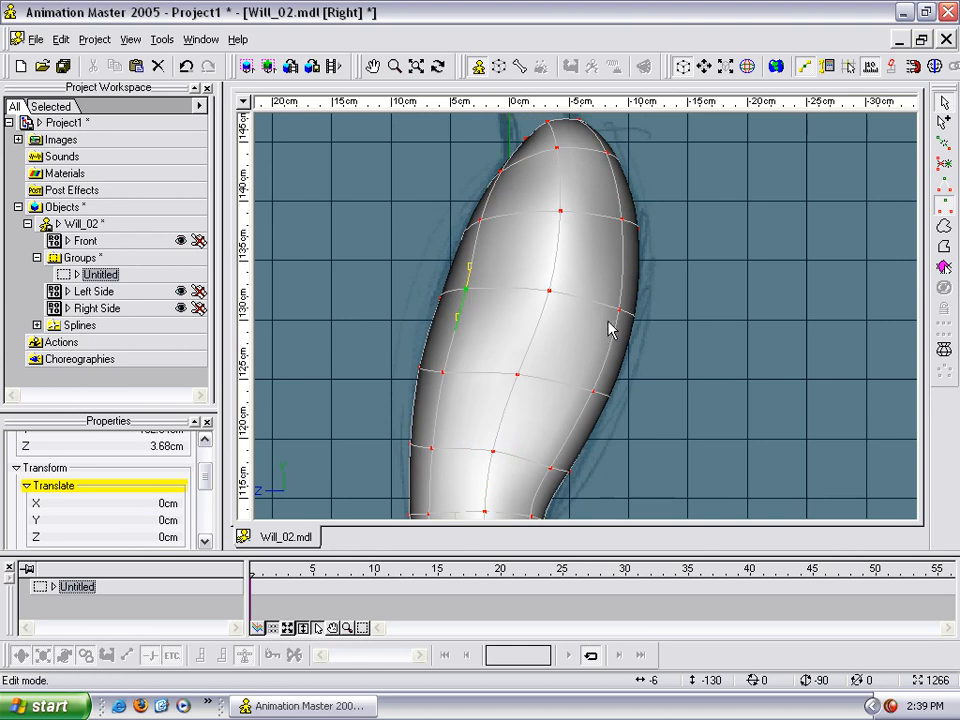
Examine the half torso's surface and spline flow from several angled views.
key(t)
drag(587, 246, 611, 342)
key(Escape)
drag(598, 291, 612, 232)
key(t)
key(Escape)
scroll(604, 362, up, 1)
key(t)
drag(607, 364, 614, 333)
key(Escape)
key(t)
key(Escape)
scroll(627, 380, down, 1)
key(t)
key(Escape)
key(t)
click(606, 290)
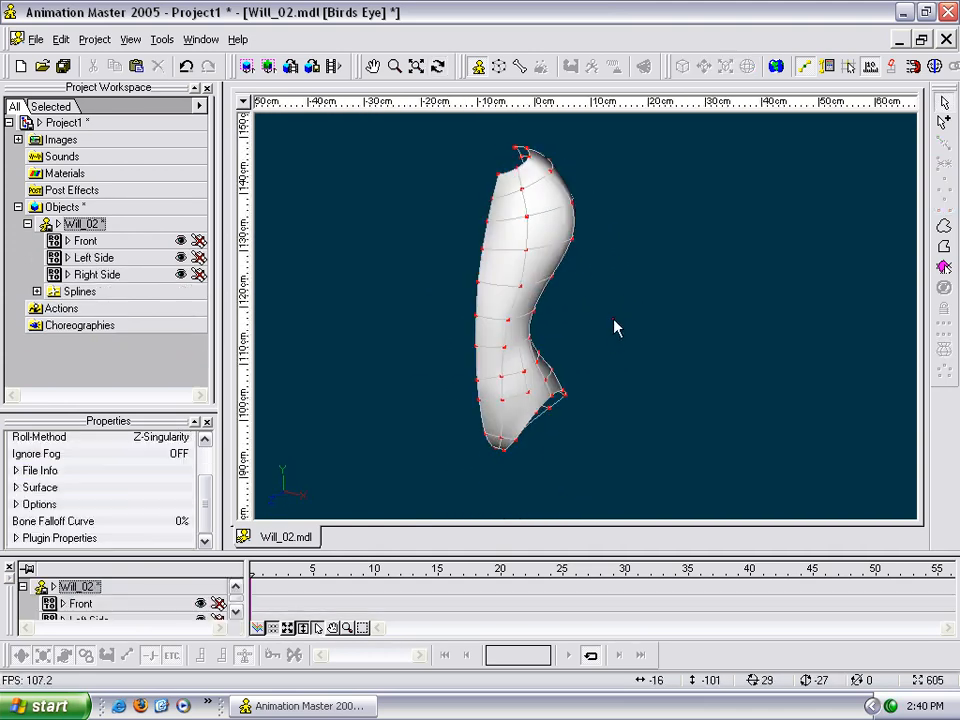
In the front view, select the whole reshaped half torso and set its pivot X to 0 cm.
key(2)
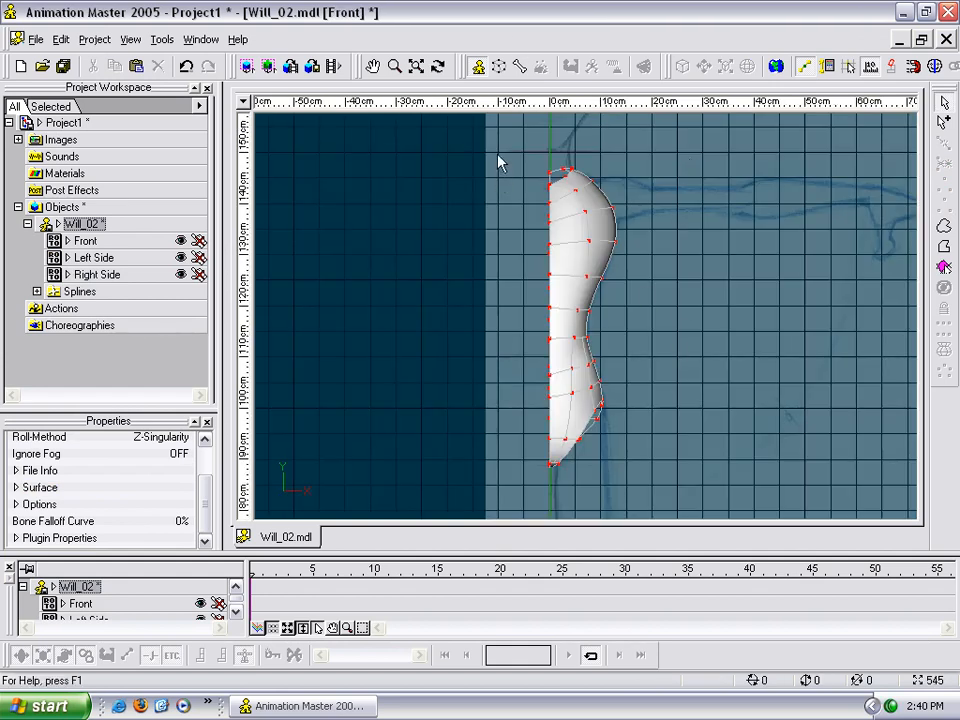
key(/)
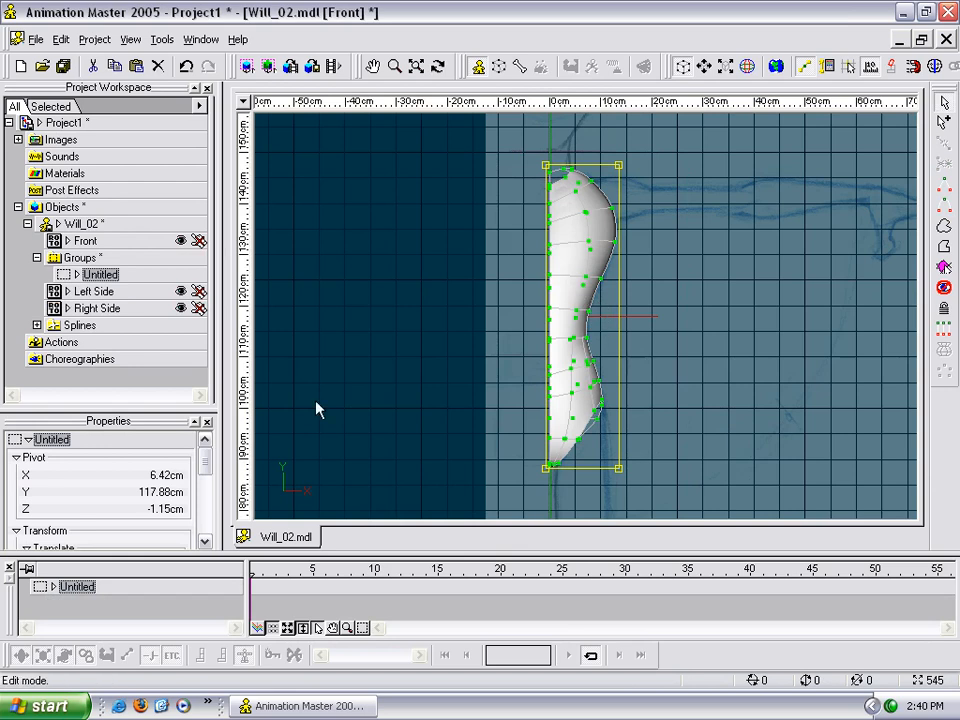
click(160, 476)
key(Return)
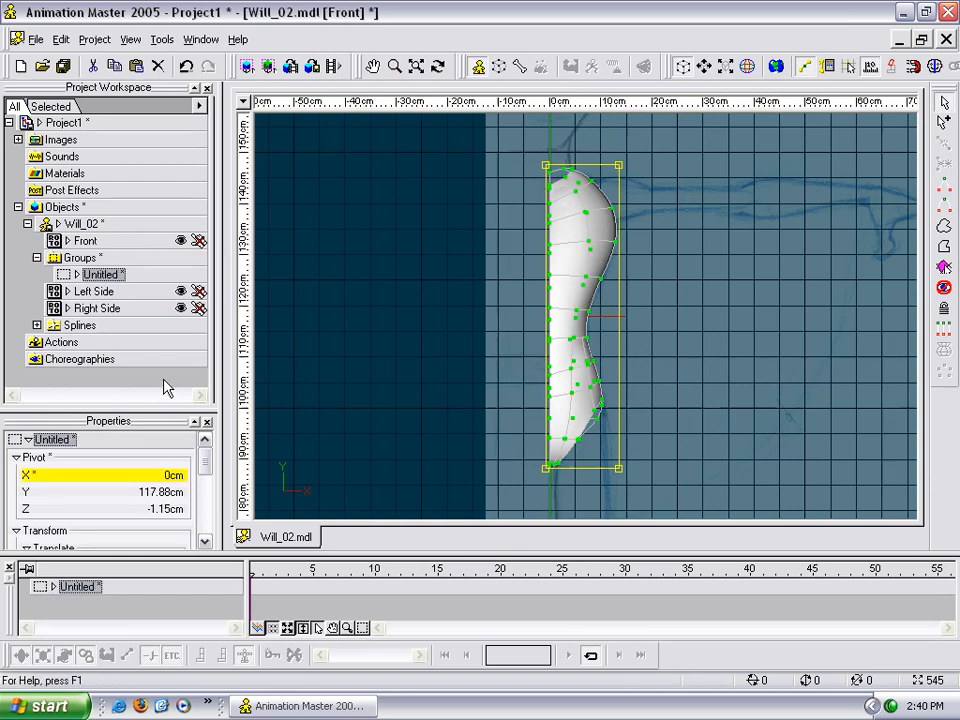
Create a flipped copy of the reshaped half torso across the X axis and check the full body from above.
right_click(567, 271)
mouse_move(606, 346)
click(786, 350)
key(t)
mouse_move(662, 298)
mouse_down()
mouse_move(645, 328)
mouse_move(718, 303)
mouse_move(463, 309)
mouse_move(552, 314)
mouse_move(508, 315)
mouse_move(529, 317)
mouse_move(647, 306)
mouse_up()
click(660, 322)
key(t)
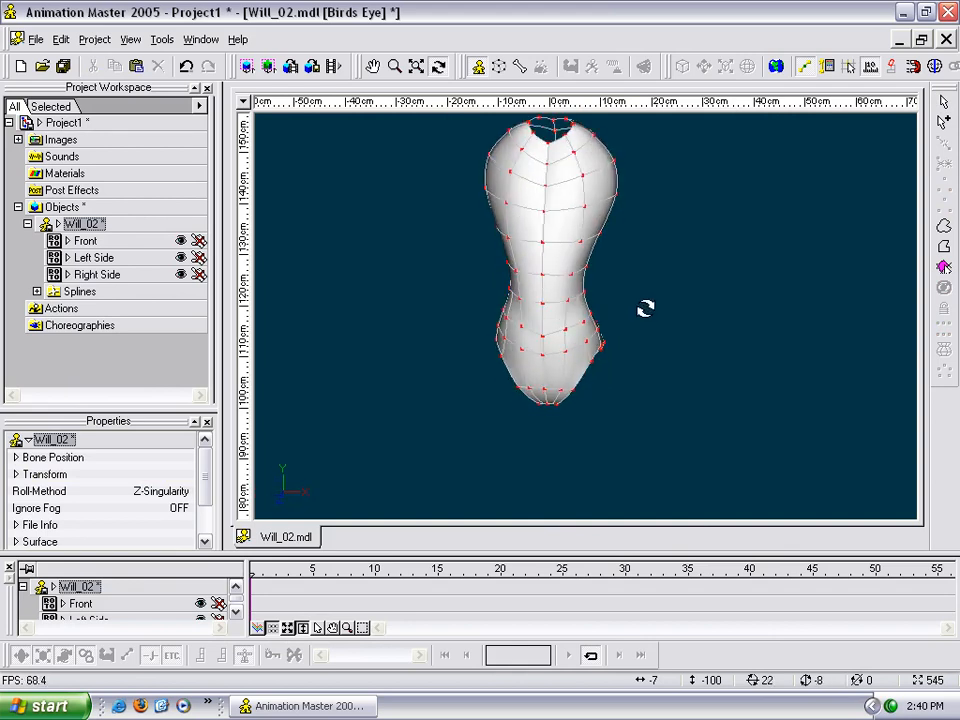
Delete the mirrored half in the front view and save the Will_02 model.
key(1)
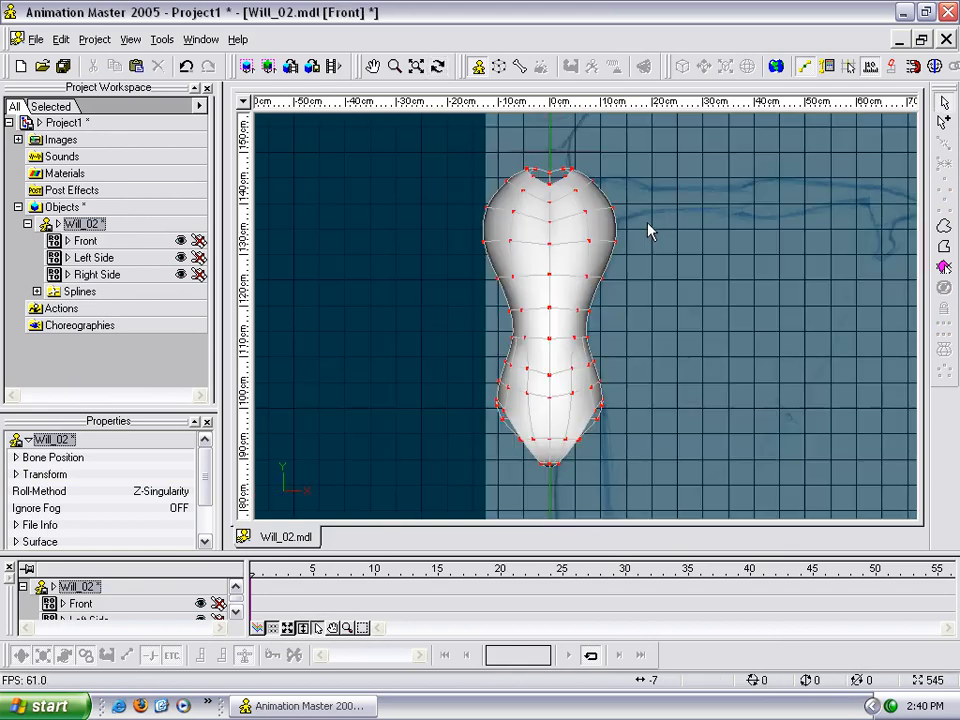
click(531, 200)
key(slash)
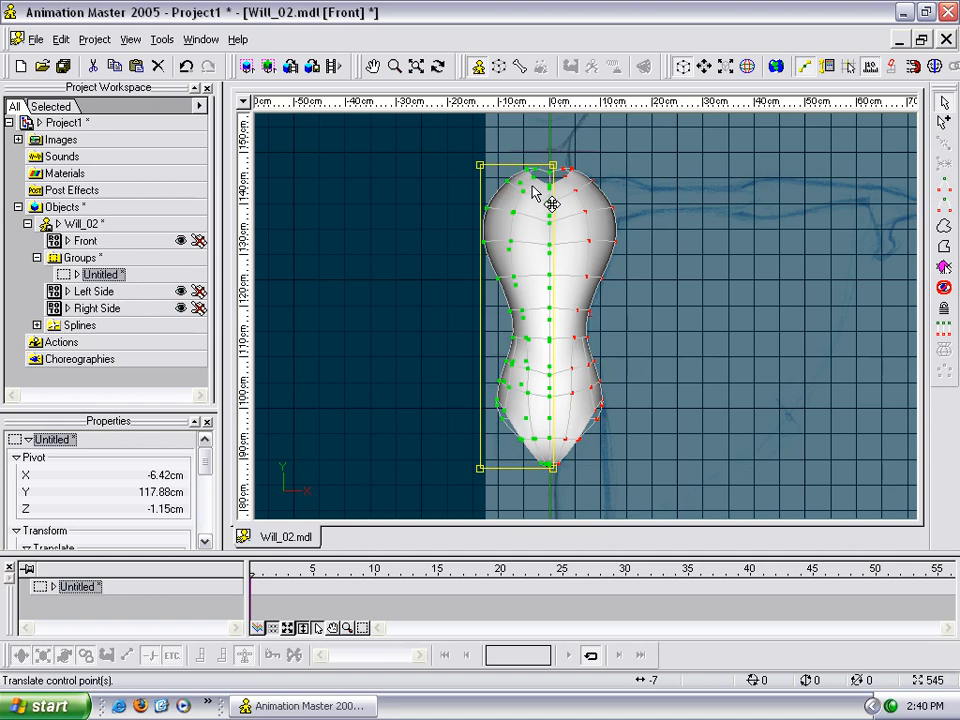
key(Delete)
right_click(505, 203)
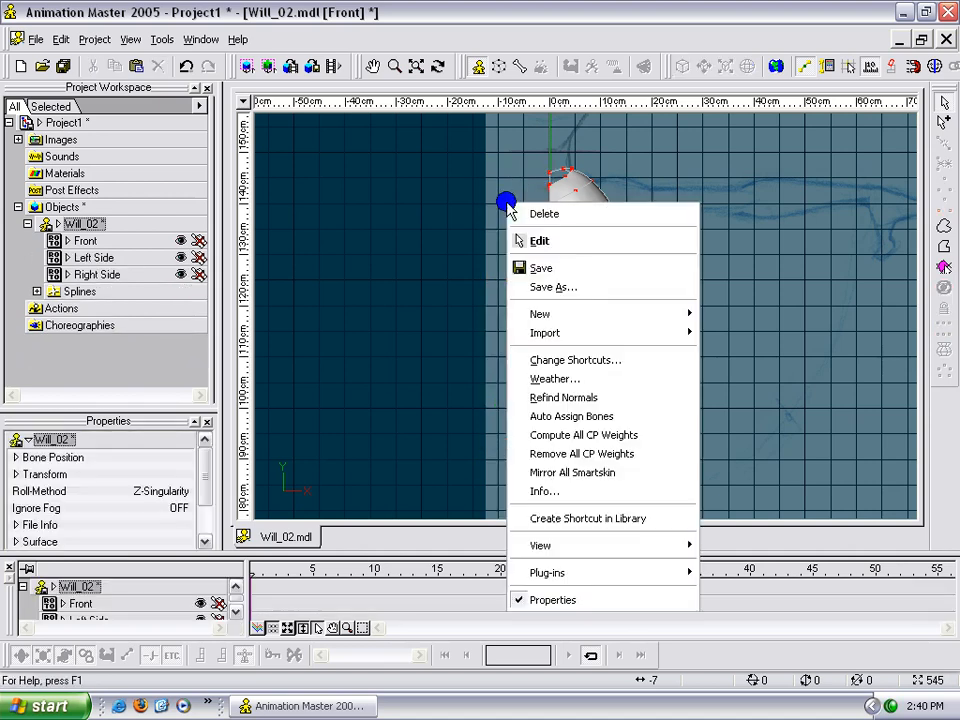
click(539, 267)
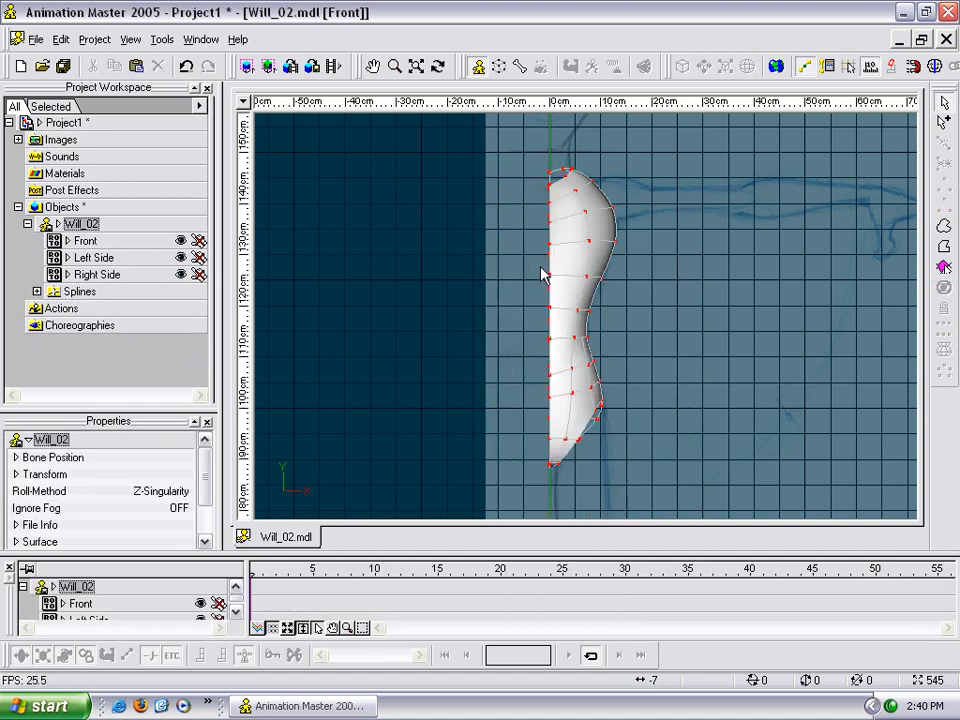